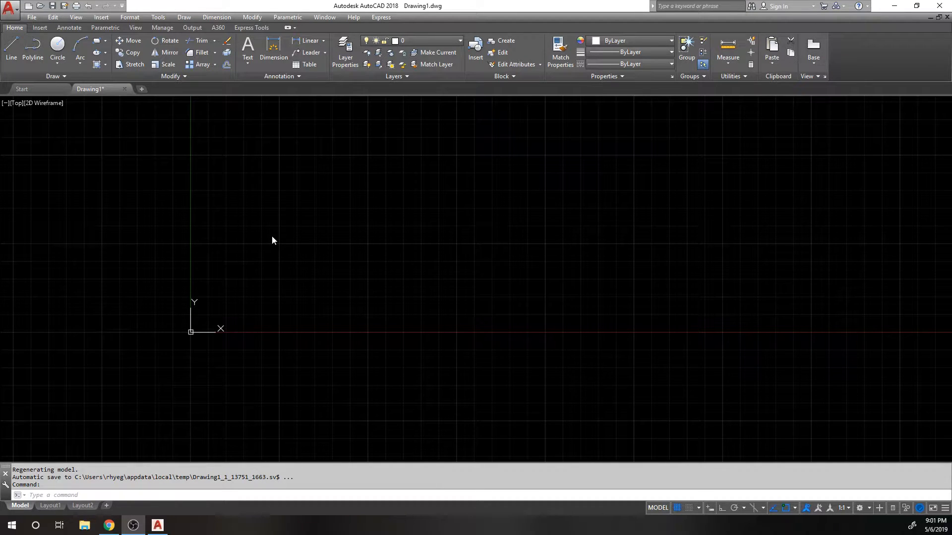
middle_click_drag(306, 224, 307, 247)
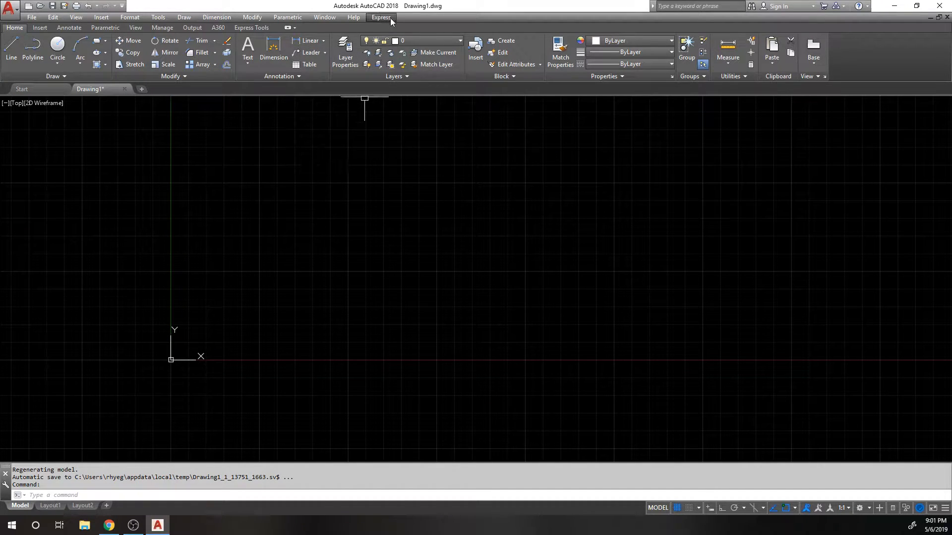
left_click(396, 76)
left_click(547, 167)
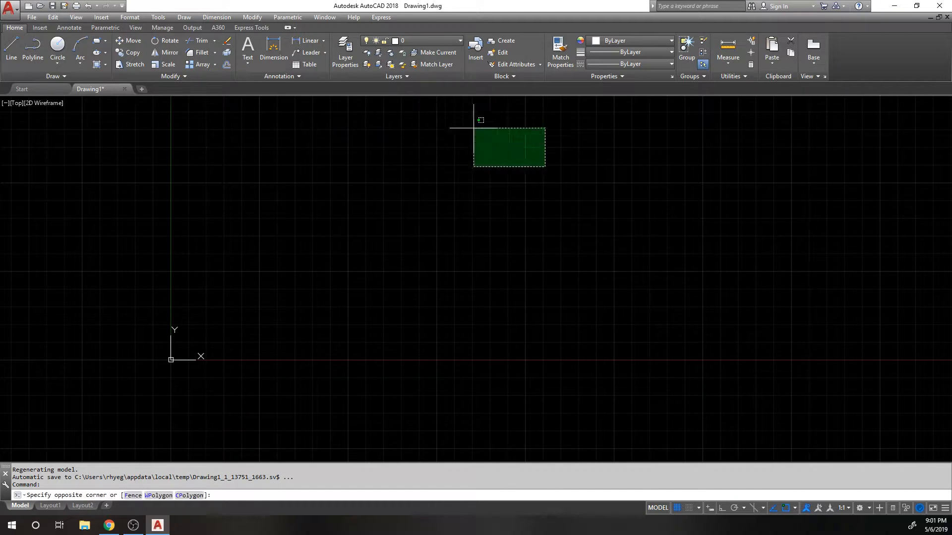
left_click(389, 119)
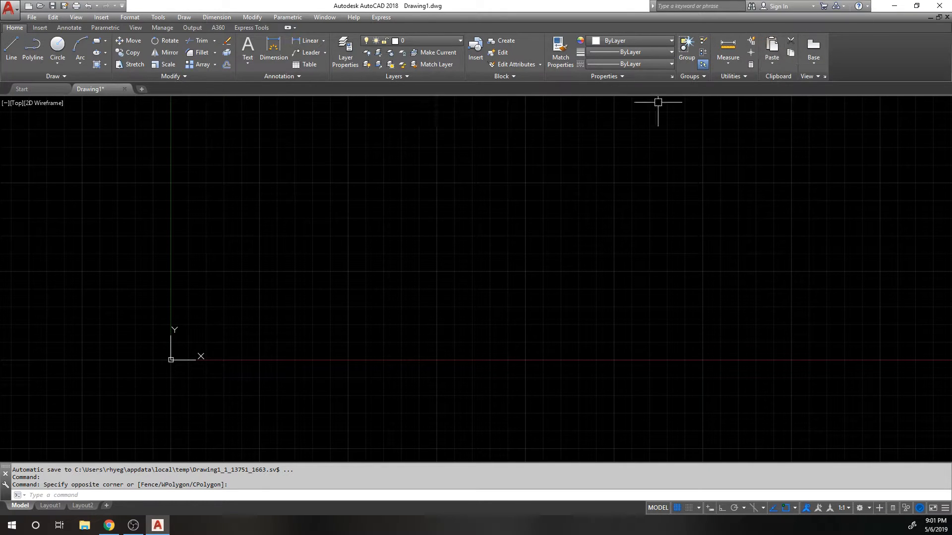
scroll(391, 217, "down", 2)
middle_click_drag(391, 215, 282, 333)
scroll(280, 325, "up", 2)
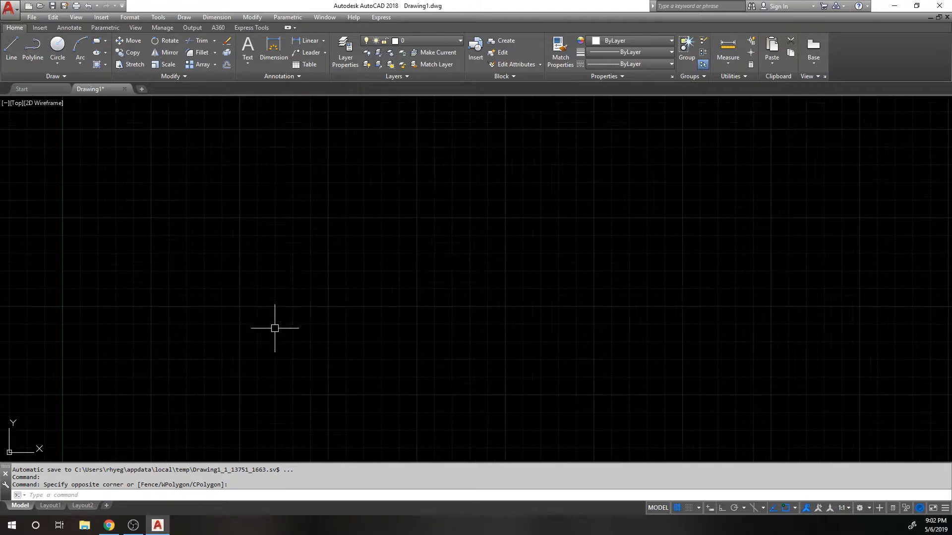
scroll(272, 295, "down", 2)
middle_click_drag(272, 293, 275, 273)
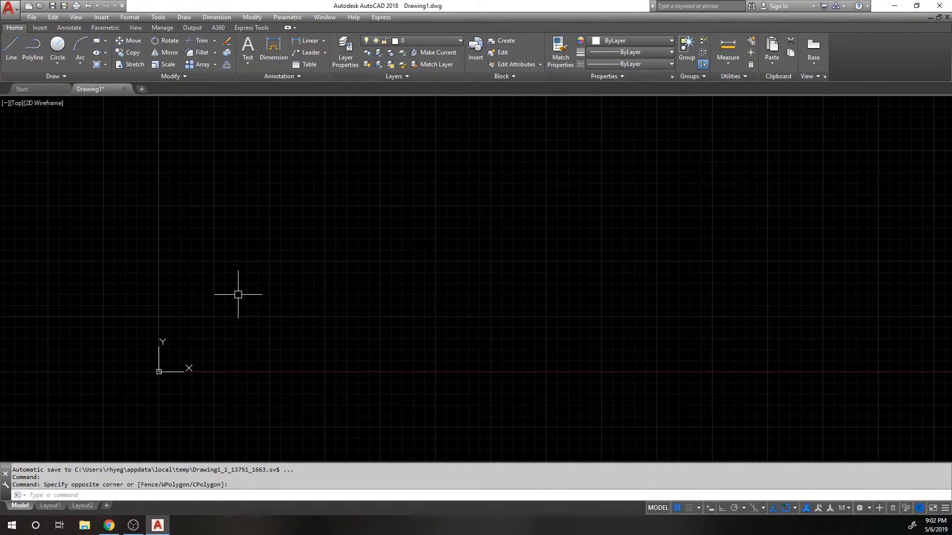
- Draw four separate, roughly horizontal lines spaced one above another
type("l")
key("Return")
left_click(240, 322)
left_click(372, 312)
key("Return")
key("Return")
left_click(244, 245)
left_click(403, 249)
key("Return")
key("Return")
left_click(241, 193)
left_click(425, 208)
key("Return")
key("Return")
left_click(251, 141)
left_click(474, 163)
key("Return")
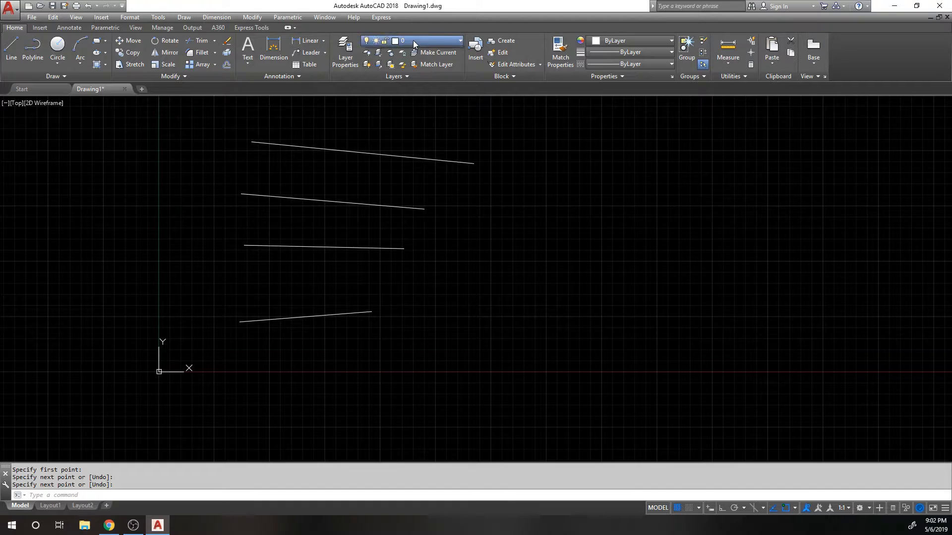
- Select the four sketched lines with a crossing window and erase them
left_click(468, 153)
left_click(403, 179)
key("Escape")
left_click(442, 128)
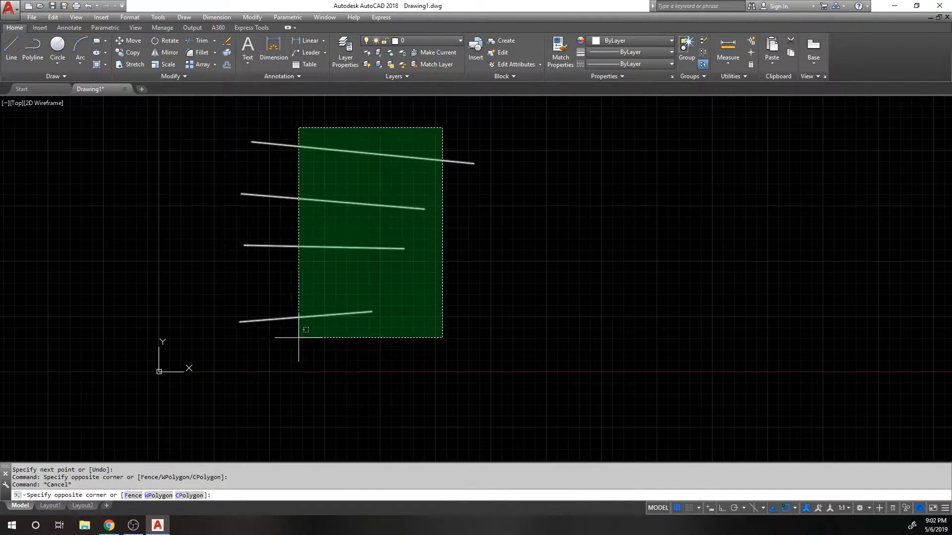
left_click(297, 335)
type("e")
key("Return")
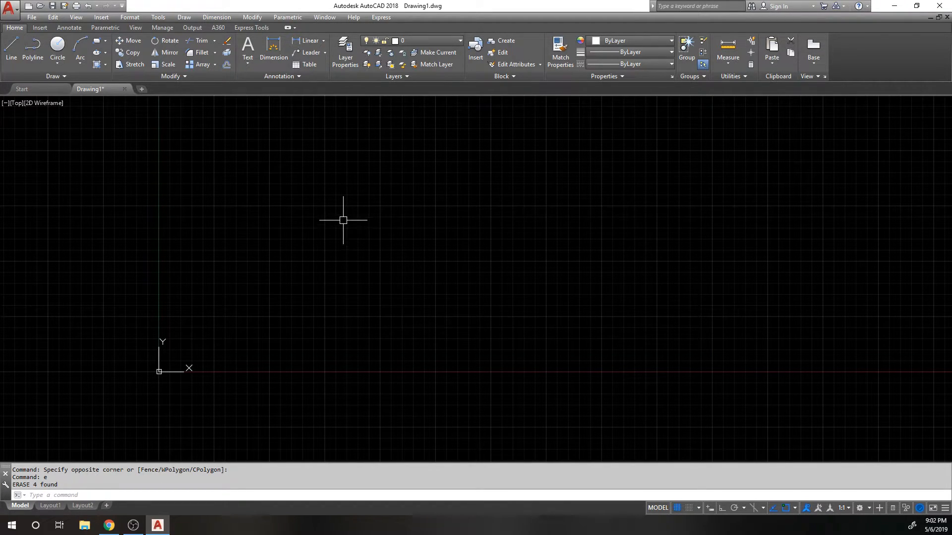
- Try to draw a rectangle by dimensions with a length of 10'
type("rec")
key("Return")
left_click(222, 331)
type("d")
key("Return")
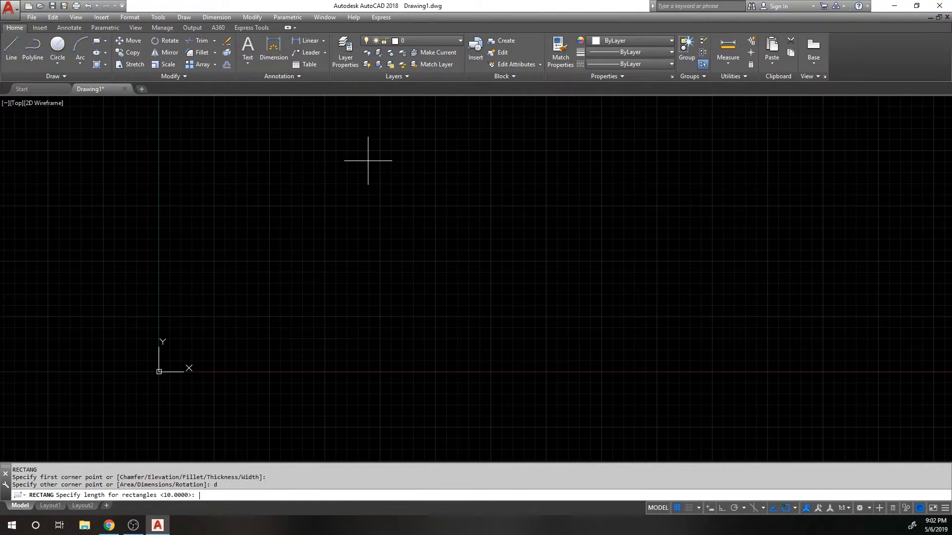
type("10'")
key("Return")
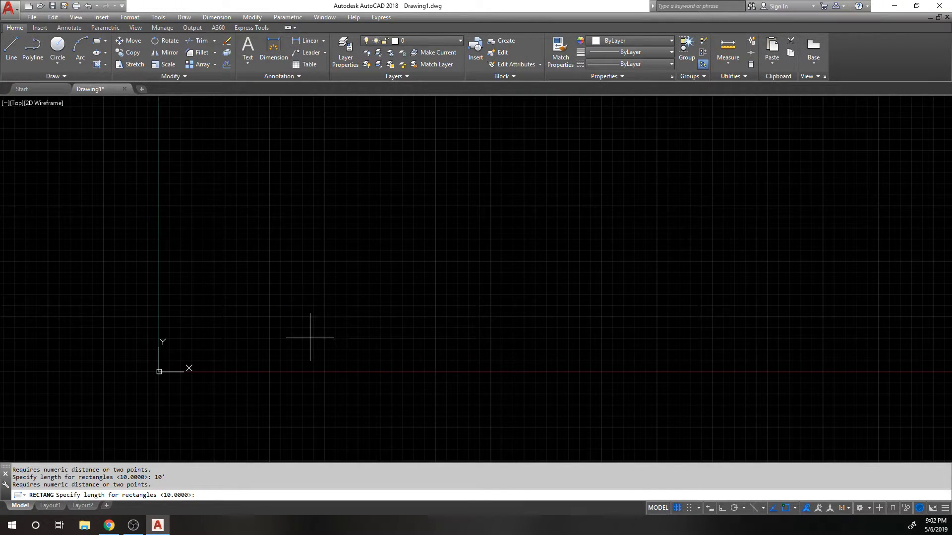
key("Escape")
- Retry the rectangle from a new corner point, entering 10' by 10' as its dimensions
type("rec")
key("Return")
left_click(273, 334)
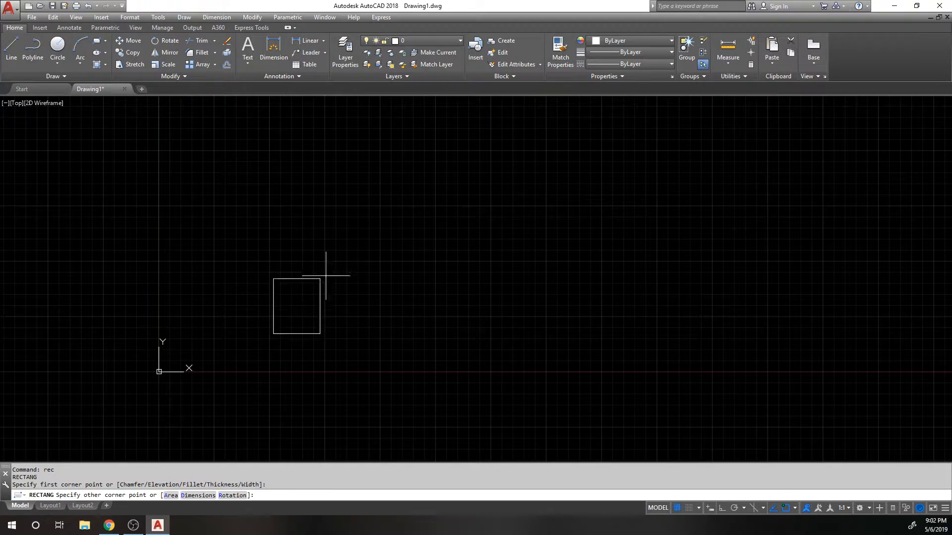
type("d")
key("Return")
type("10'")
key("Return")
type("10'")
key("Return")
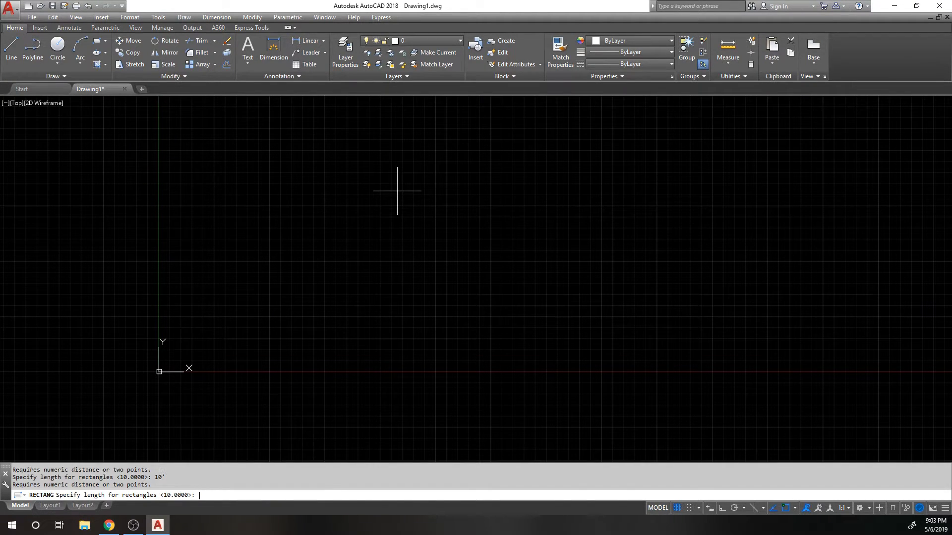
key("Escape")
key("Escape")
- Set the drawing's length unit type to Architectural
type("un")
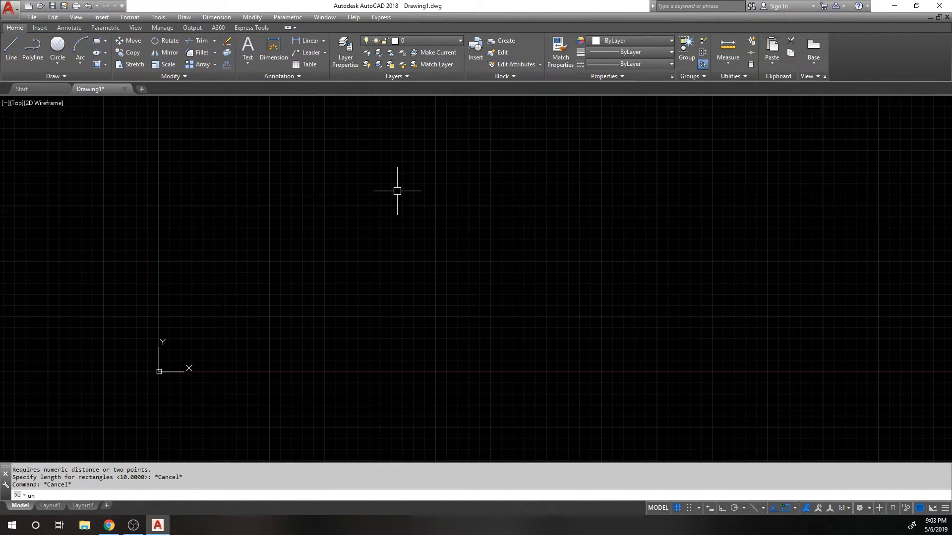
key("Return")
left_click(440, 193)
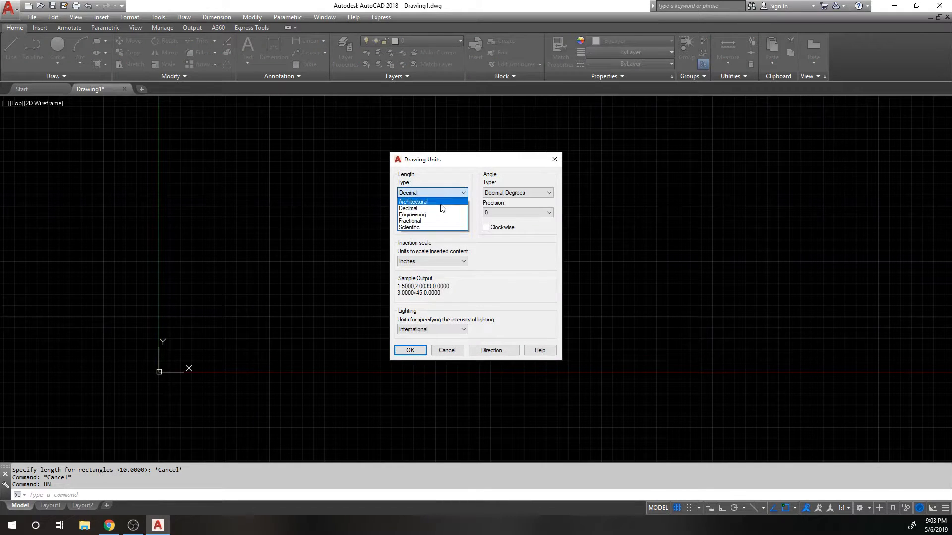
left_click(434, 201)
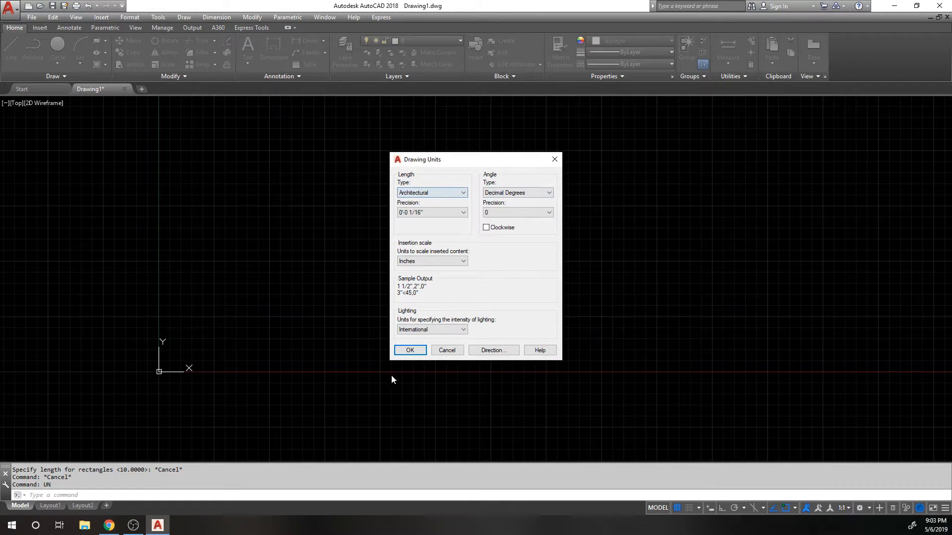
left_click(410, 351)
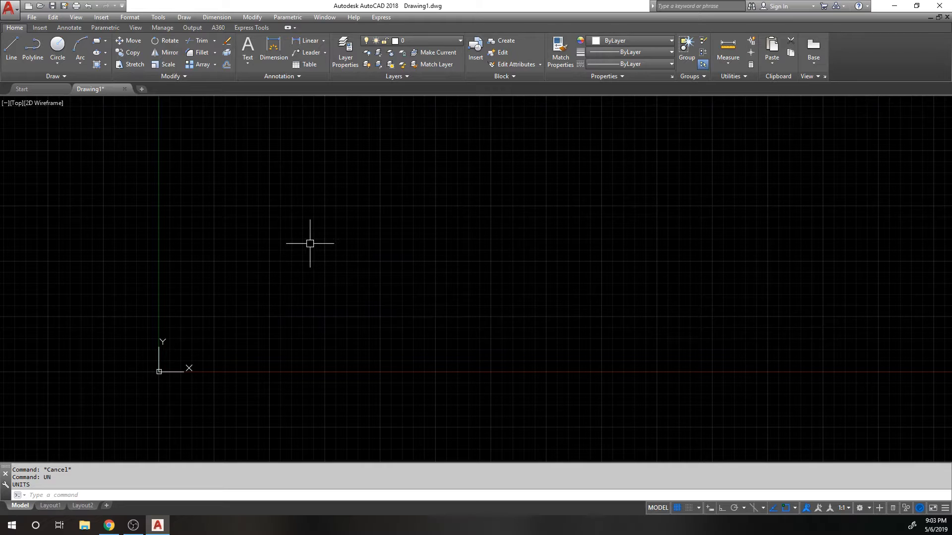
- Draw a 10' by 10' rectangle by dimensions as the room's outer wall outline
type("rec")
key("Return")
left_click(263, 311)
type("d")
key("Return")
type("10'")
key("Return")
type("10'")
key("Return")
scroll(273, 214, "up", 4)
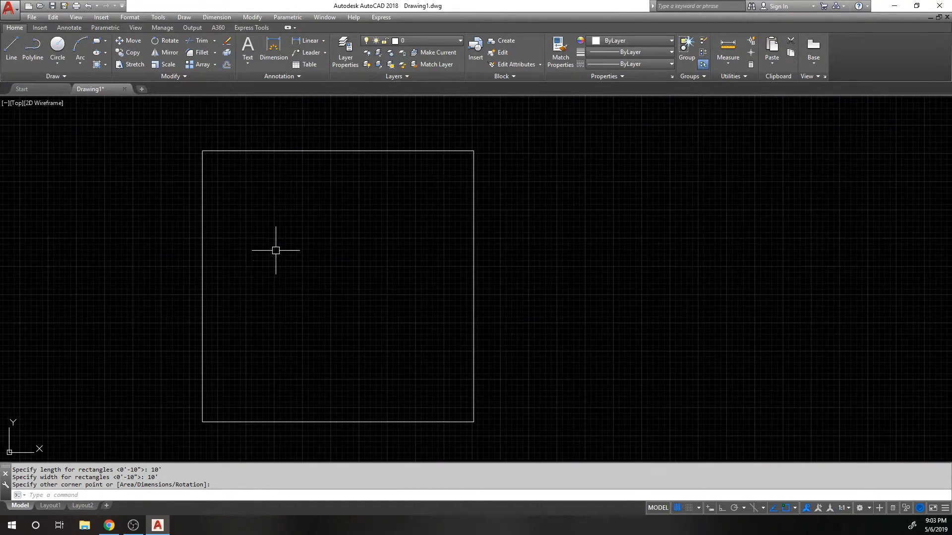
left_click(276, 250)
- Offset the room rectangle 4" inward to form the inner wall face
type("o")
key("Return")
type("8")
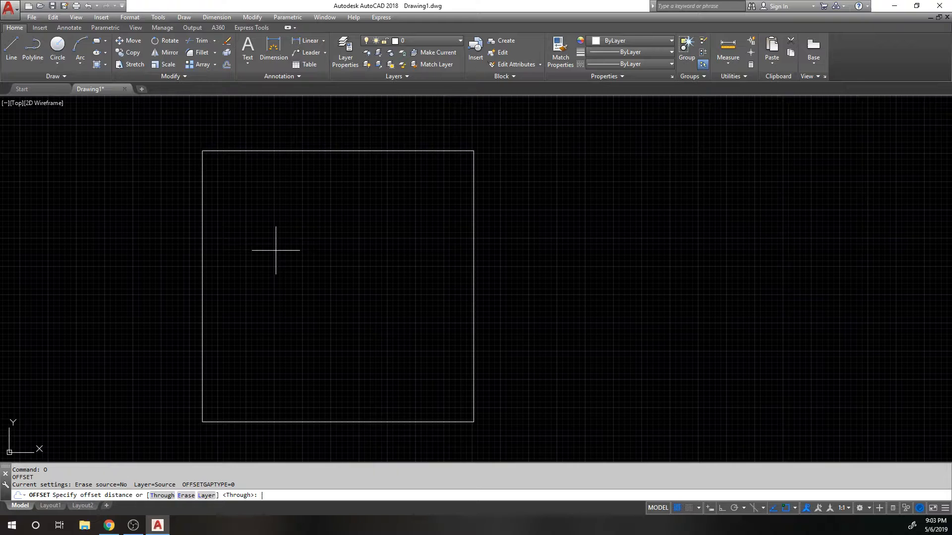
type("4")
key("Return")
left_click(372, 151)
left_click(363, 255)
scroll(299, 299, "up", 5)
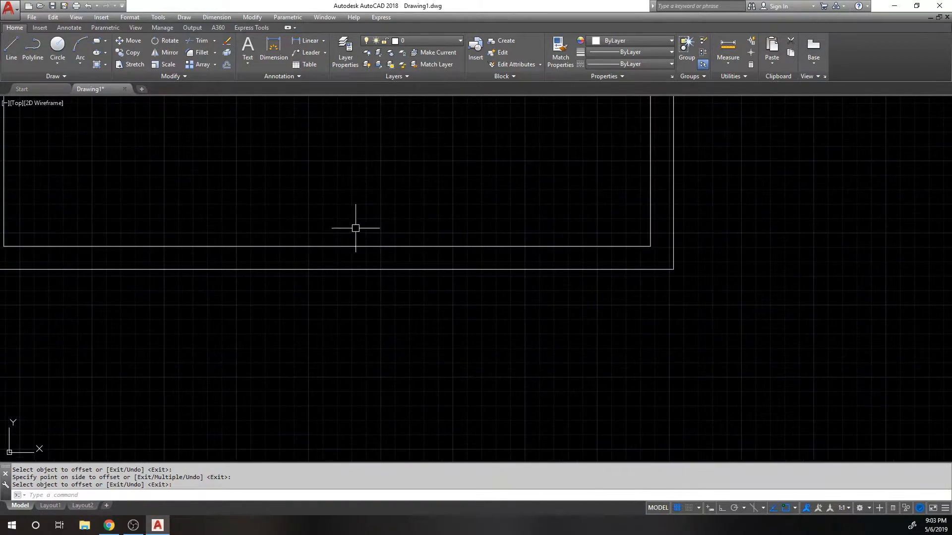
key("Return")
- Draw a line across the bottom wall's thickness at its midpoint, from inner to outer face
type("l")
key("Return")
left_click(327, 247)
left_click(327, 269)
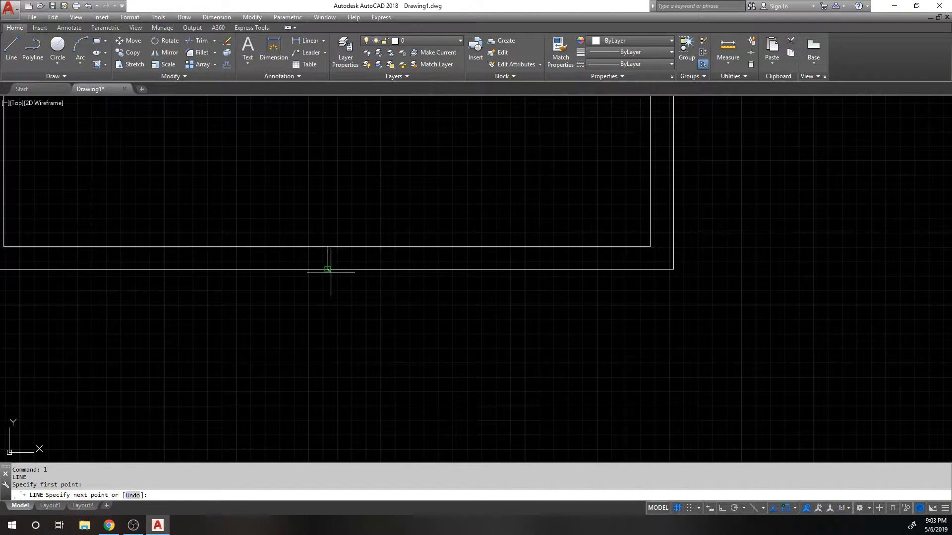
key("Return")
- Offset the bottom wall's centre line 1'6" to each side to mark the door opening
scroll(337, 230, "up", 2)
type("O")
key("Return")
type("1'6")
key("Return")
left_click(321, 265)
left_click(377, 256)
left_click(177, 219)
left_click(320, 273)
left_click(183, 215)
key("Return")
- Erase the original centre line between the two door jamb lines
left_click(290, 220)
left_click(406, 361)
type("e")
key("Return")
- Trim both bottom wall lines between the jamb lines to open the doorway
type("tr")
key("Return")
left_click(504, 330)
left_click(68, 202)
key("Return")
left_click(343, 228)
left_click(268, 322)
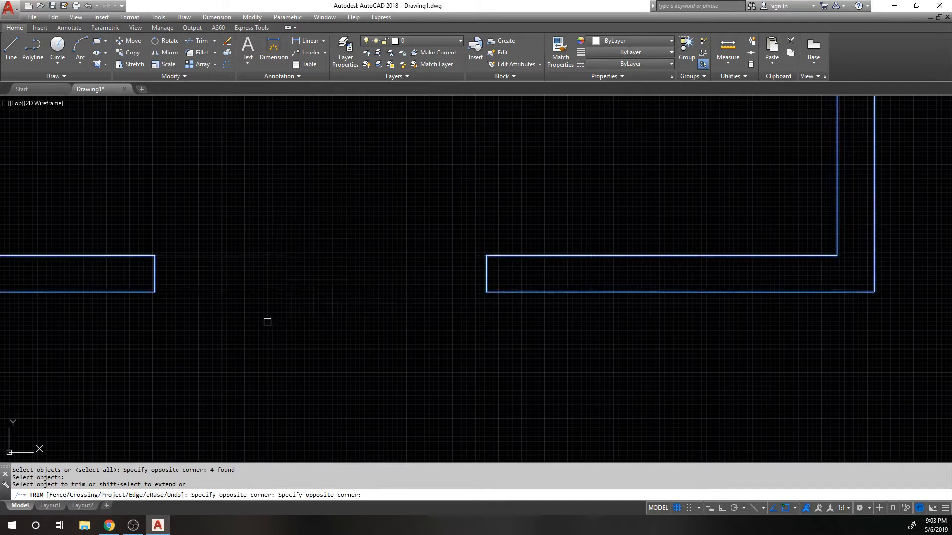
key("Return")
scroll(373, 292, "down", 5)
scroll(292, 99, "down", 3)
scroll(270, 210, "up", 3)
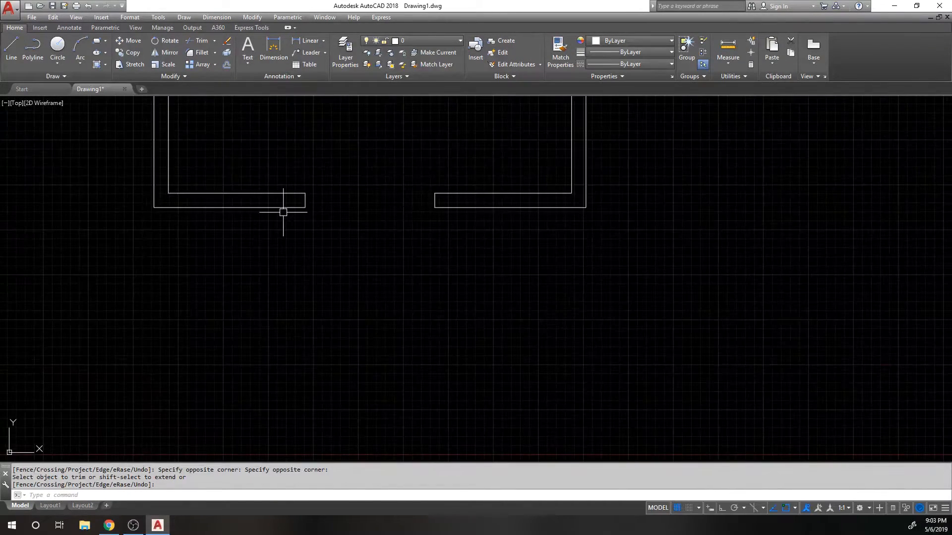
type("rec")
key("Return")
left_click(305, 207)
type("d")
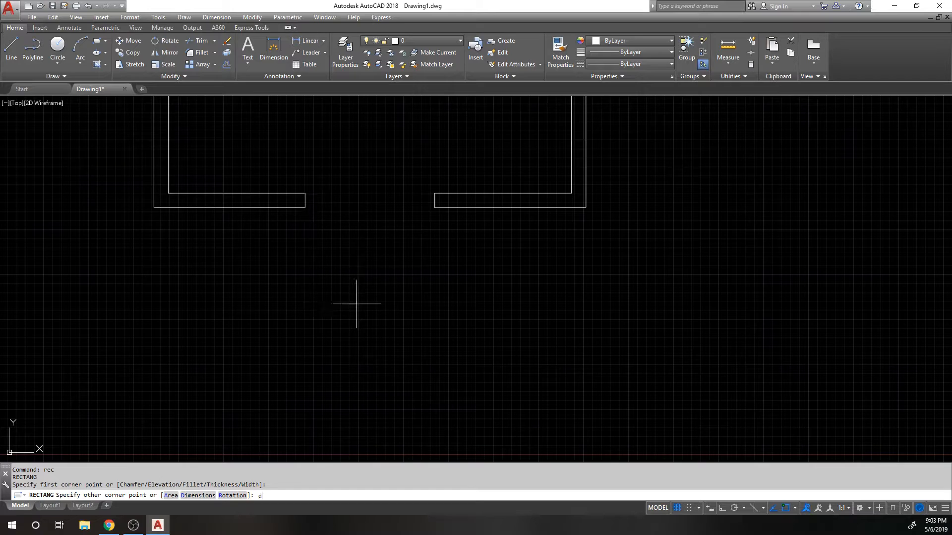
key("Return")
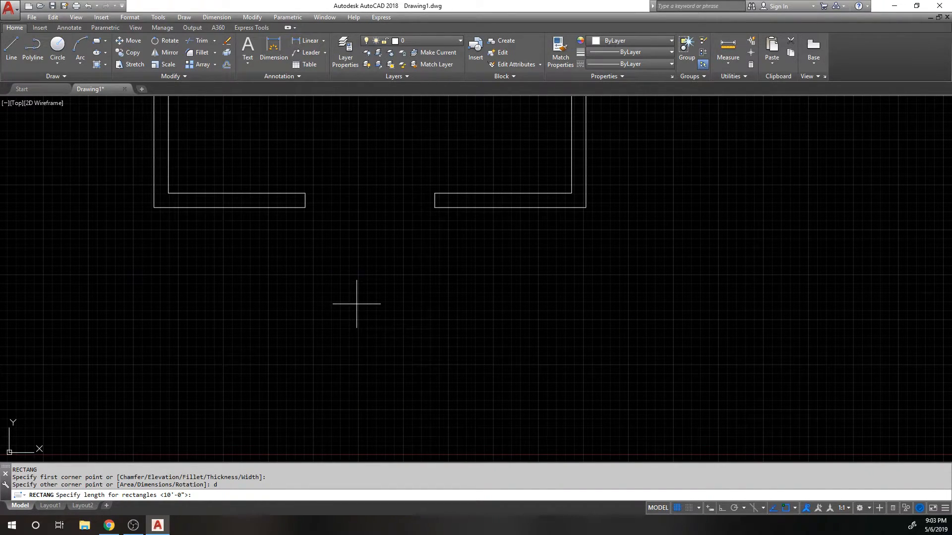
type("2'")
key("Return")
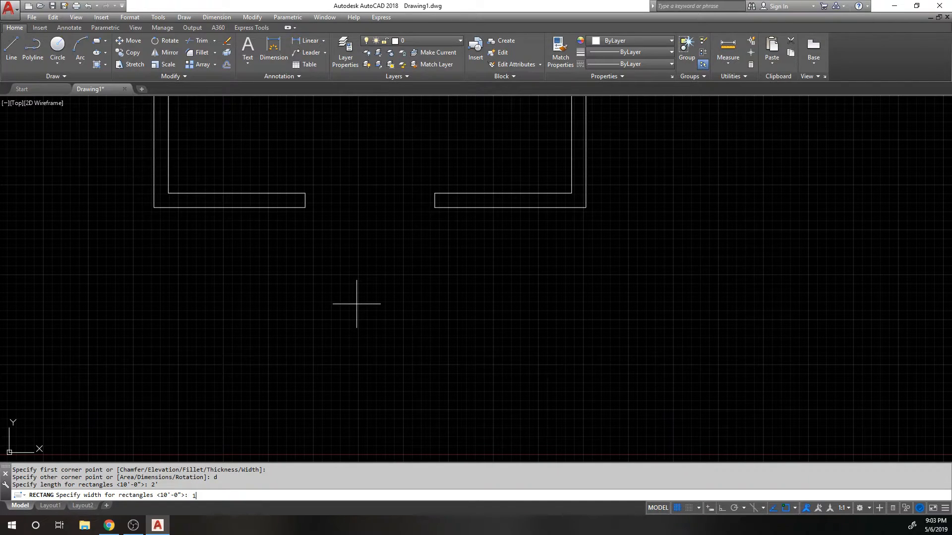
type("3'")
key("Return")
key("Escape")
- Draw a 2" by 3' door leaf rectangle extending downward from the left jamb's outer corner
key("Return")
left_click(304, 208)
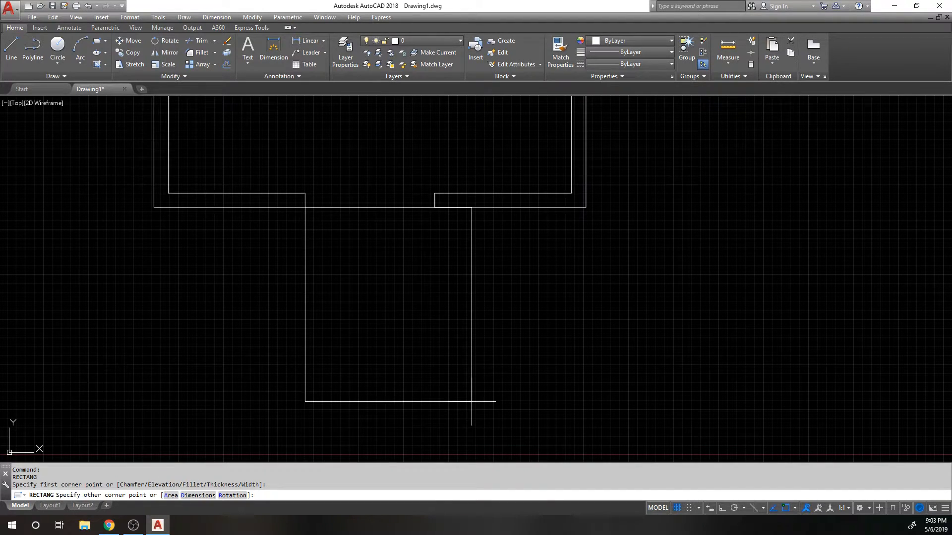
type("d")
key("Return")
type("2")
key("Return")
type("3'")
key("Return")
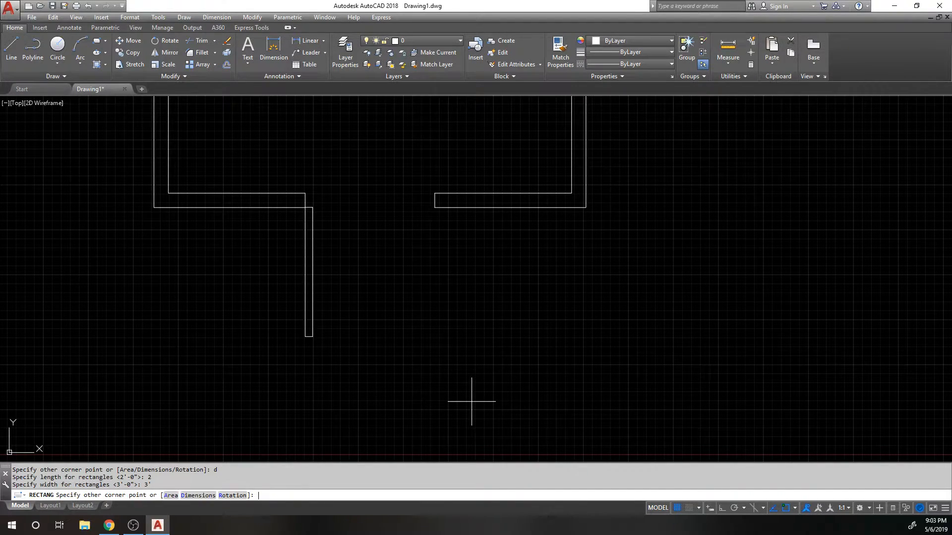
left_click(471, 402)
- Draw a circle centred on the left jamb's outer corner with its radius reaching the door leaf's lower left corner
type("c")
key("Return")
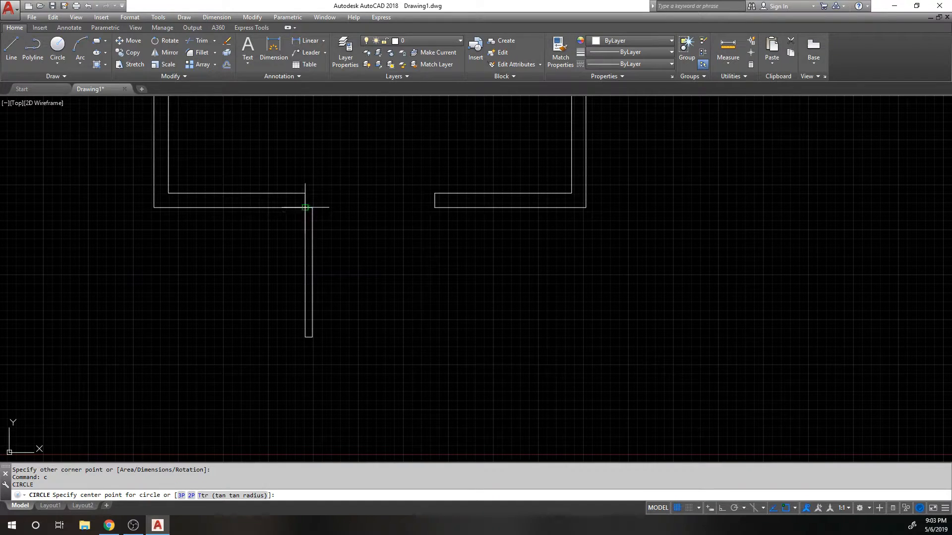
left_click(305, 208)
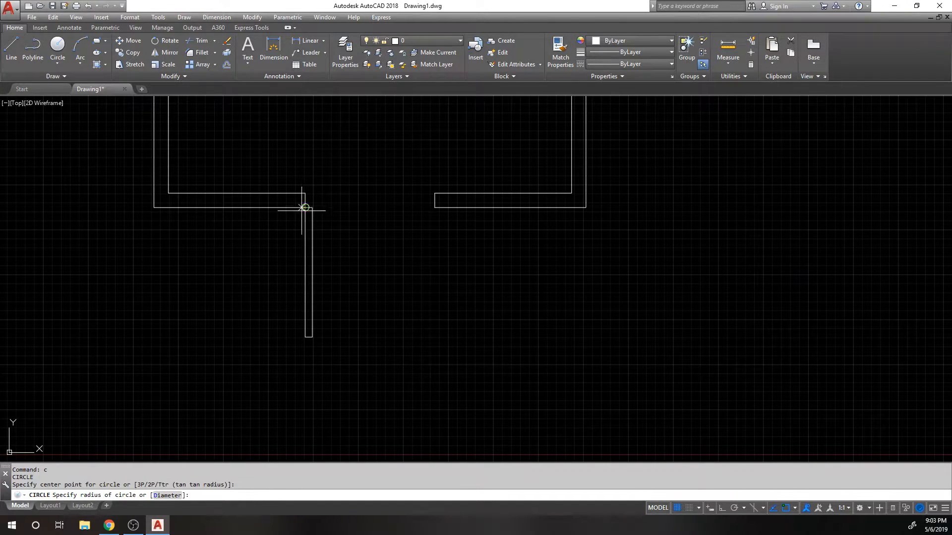
left_click(305, 337)
- Trim the circle to the quarter arc between the door leaf's end and the right jamb as the door swing
type("tr")
key("Return")
left_click(447, 207)
left_click(430, 172)
left_click(311, 325)
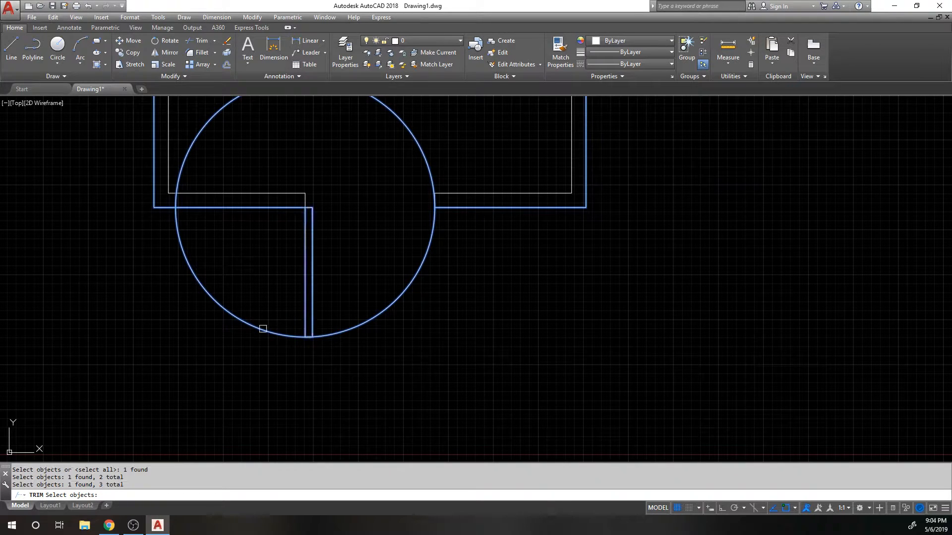
key("Return")
left_click(263, 329)
left_click(414, 132)
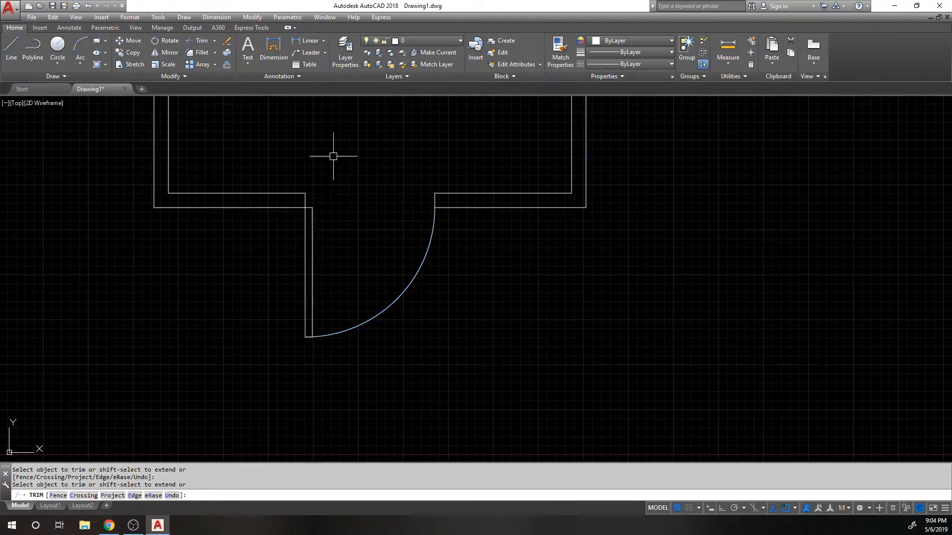
key("Return")
- Draw a line across the left wall's thickness at its midpoint, between the outer and inner faces
scroll(313, 273, "down", 4)
middle_click_drag(326, 247, 241, 341)
middle_click_drag(195, 268, 238, 262)
middle_click_drag(284, 306, 301, 275)
scroll(290, 308, "down", 2)
mouse_move(185, 141)
middle_mouse_down()
mouse_move(236, 261)
mouse_move(234, 237)
middle_mouse_up()
scroll(239, 235, "up", 4)
key("Escape")
type("l")
key("Return")
left_click(270, 267)
left_click(293, 266)
key("Return")
scroll(245, 240, "down", 4)
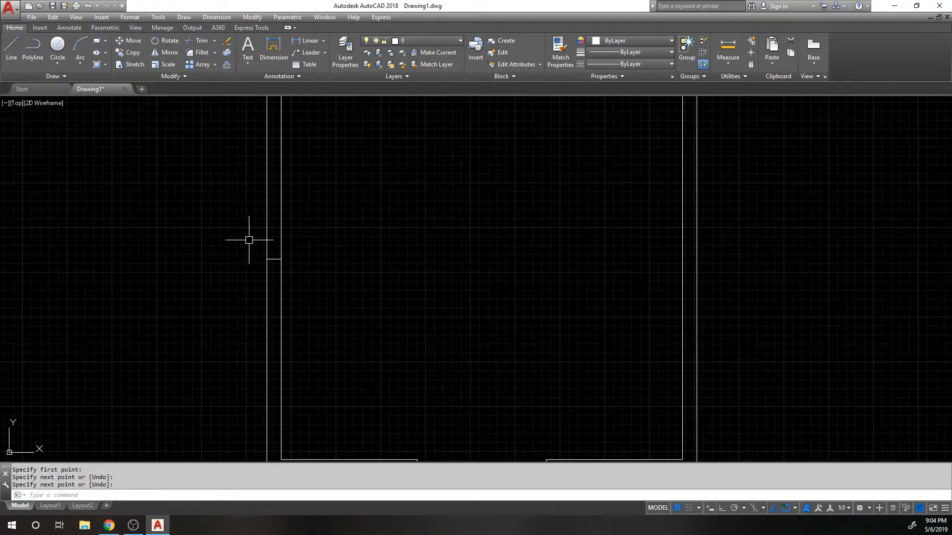
- Draw a line across the top wall's thickness at its midpoint, between the outer and inner faces
key("Return")
left_click(367, 166)
left_click(367, 166)
key("Return")
- Stretch the inner end of the left wall's midpoint line horizontally to the right wall's outer face
left_click(194, 275)
left_click(242, 291)
left_click(238, 291)
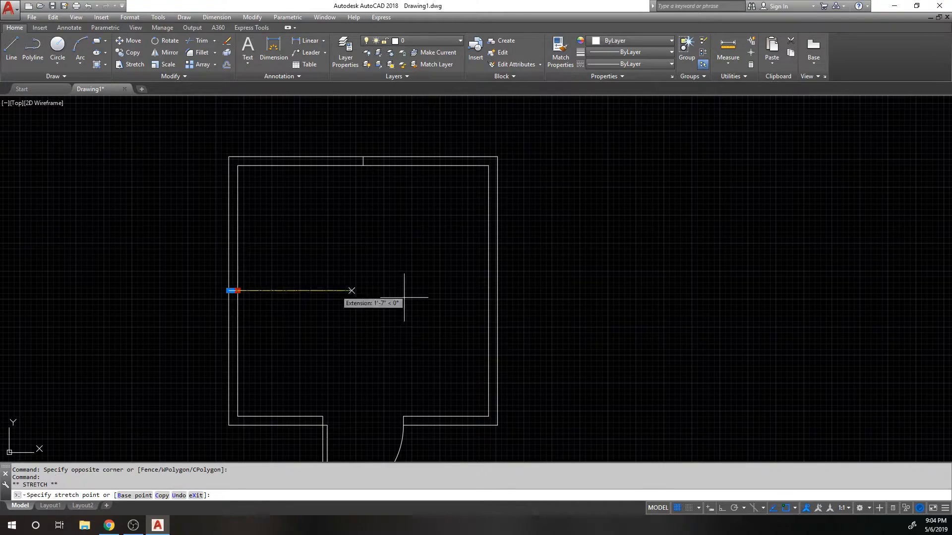
left_click(497, 291)
key("Escape")
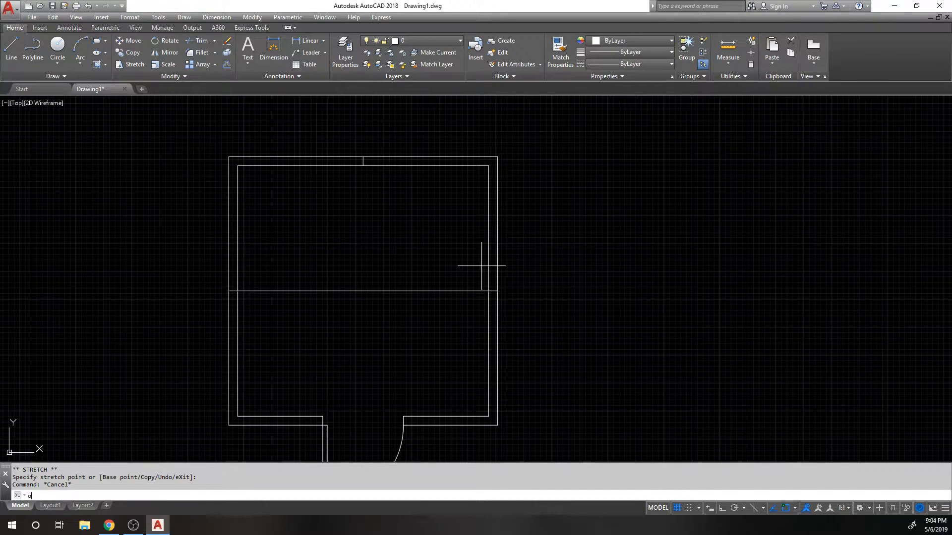
- Offset the horizontal midline across the room 2' upward and 2' downward
type("o")
key("Return")
type("2'")
key("Return")
left_click(428, 291)
left_click(423, 309)
left_click(417, 291)
left_click(367, 160)
key("Return")
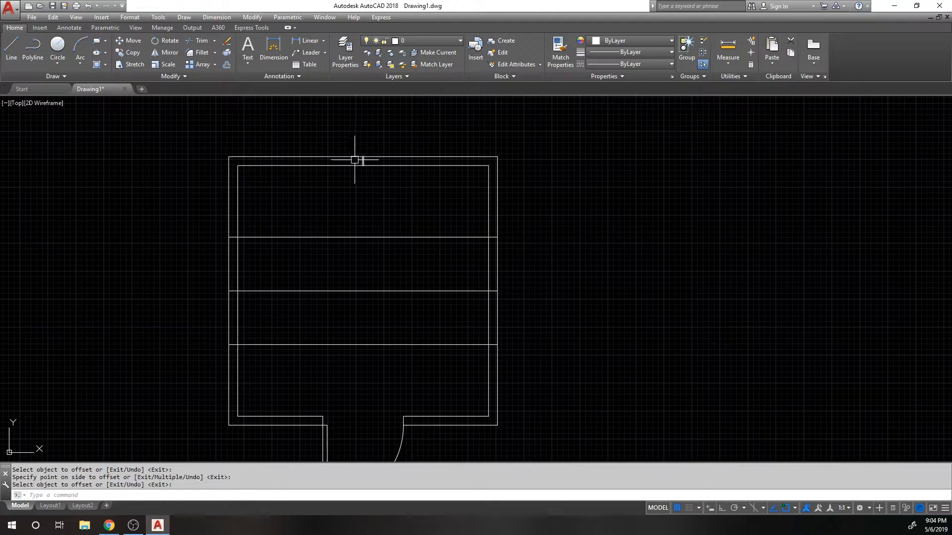
- Offset the top wall's midpoint line 2' to the right and 2' to the left
scroll(354, 160, "up", 3)
key("Return")
key("Return")
left_click(385, 164)
left_click(409, 172)
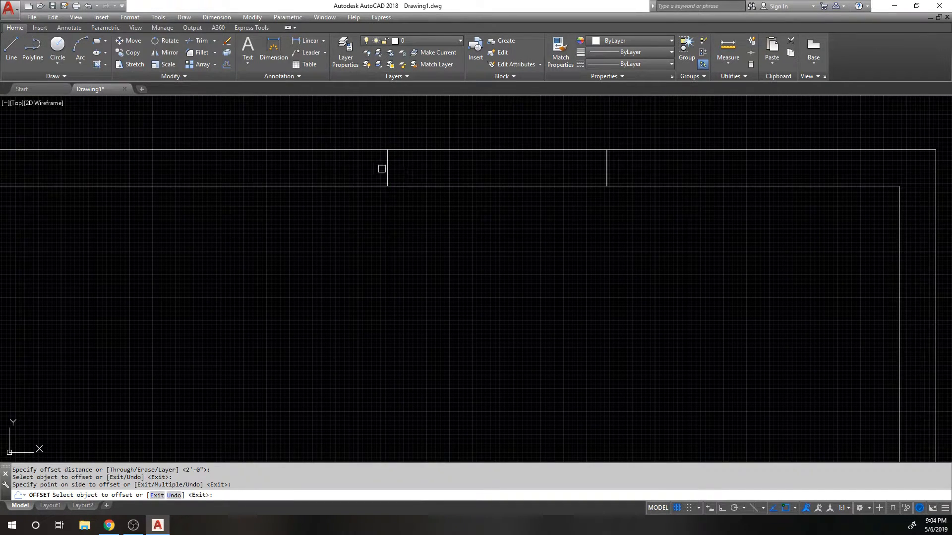
left_click(387, 170)
left_click(244, 263)
scroll(342, 177, "down", 5)
key("Return")
- Delete the original midpoint line in the top wall and the horizontal midline across the room
scroll(330, 157, "up", 2)
left_click(350, 183)
left_click(378, 247)
left_click(372, 328)
key("Delete")
- Trim the left and right walls between the two horizontal offset lines to form window openings
type("tr")
key("Return")
left_click(580, 412)
left_click(280, 271)
key("Return")
left_click(534, 317)
left_click(123, 317)
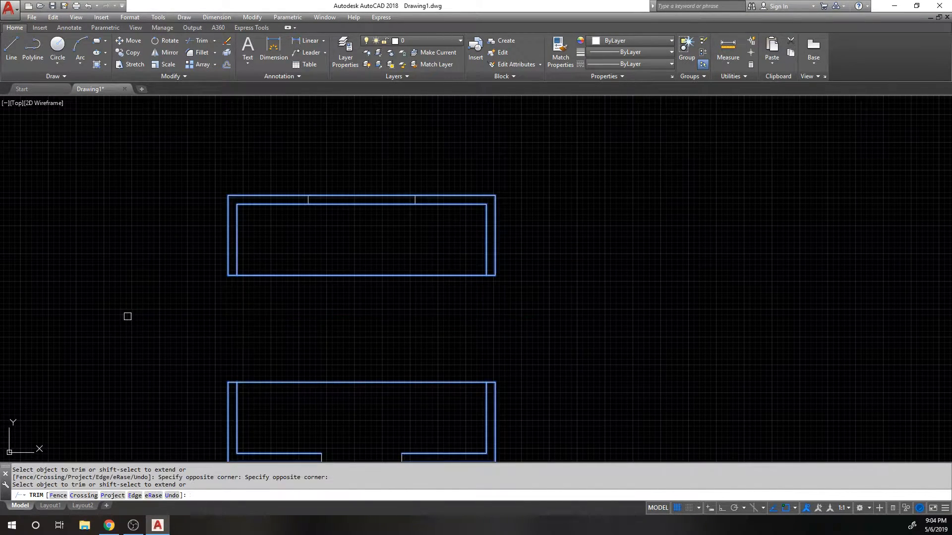
- Trim both faces of the top wall between its two short offset lines to form a window opening
left_click(382, 215)
left_click(347, 170)
left_click(379, 195)
key("Return")
key("Return")
left_click(439, 179)
left_click(291, 219)
key("Return")
left_click(380, 204)
key("Return")
left_click(369, 250)
left_click(341, 301)
left_click(330, 394)
left_click(310, 366)
key("Escape")
middle_click_drag(326, 269, 318, 213)
type("rte")
key("Escape")
- Trim the two horizontal lines spanning the room's interior, leaving only the end caps of the side walls
type("tr")
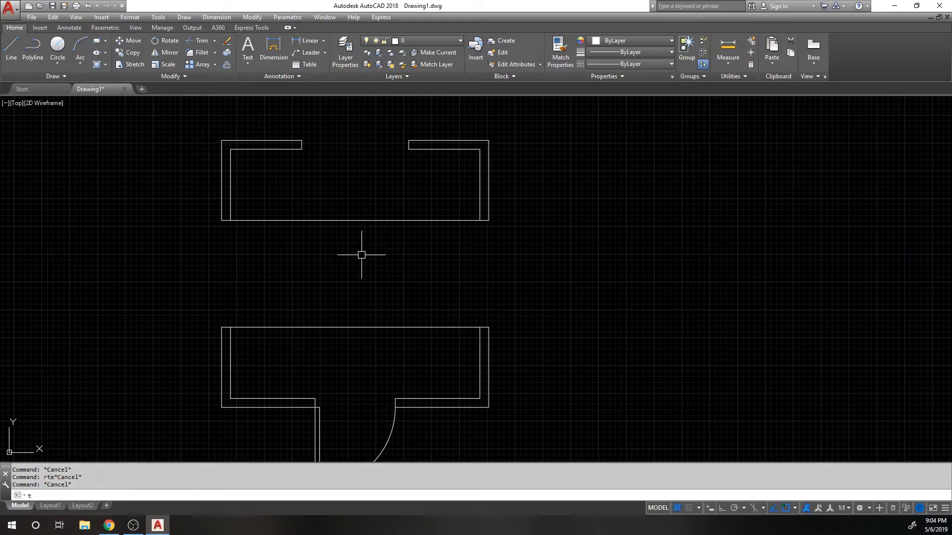
key("Return")
left_click(503, 326)
left_click(104, 139)
left_click(365, 352)
left_click(120, 265)
left_click(691, 388)
left_click(370, 291)
key("Return")
left_click(362, 333)
left_click(325, 191)
key("Return")
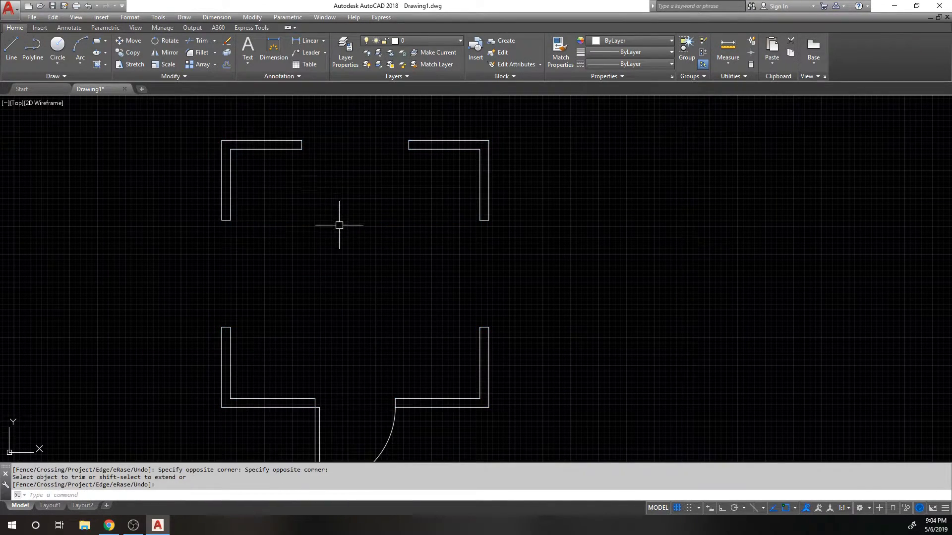
type("l")
key("Return")
scroll(202, 262, "up", 2)
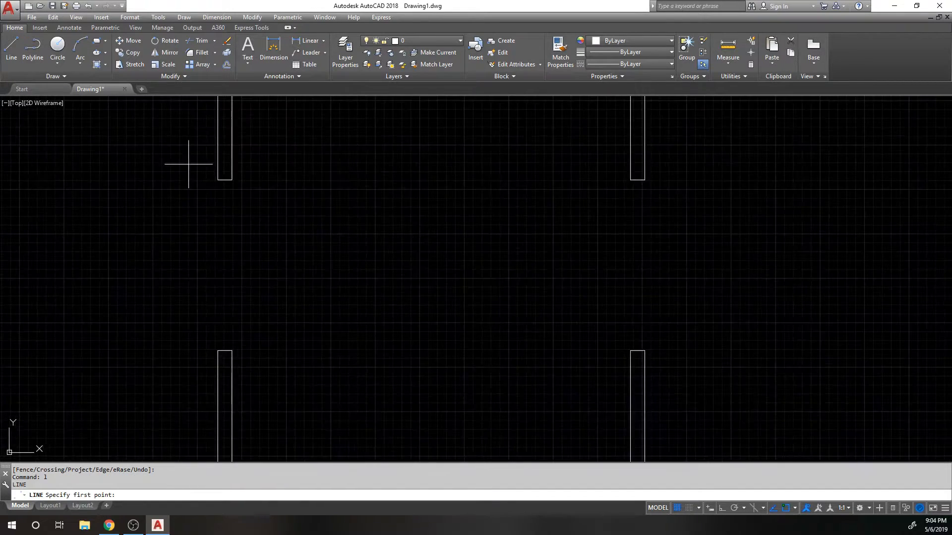
key("Escape")
- Draw a 1" by 4' window rectangle downward from the midpoint of the left opening's upper wall end
scroll(216, 180, "up", 2)
type("rec")
key("Return")
left_click(229, 179)
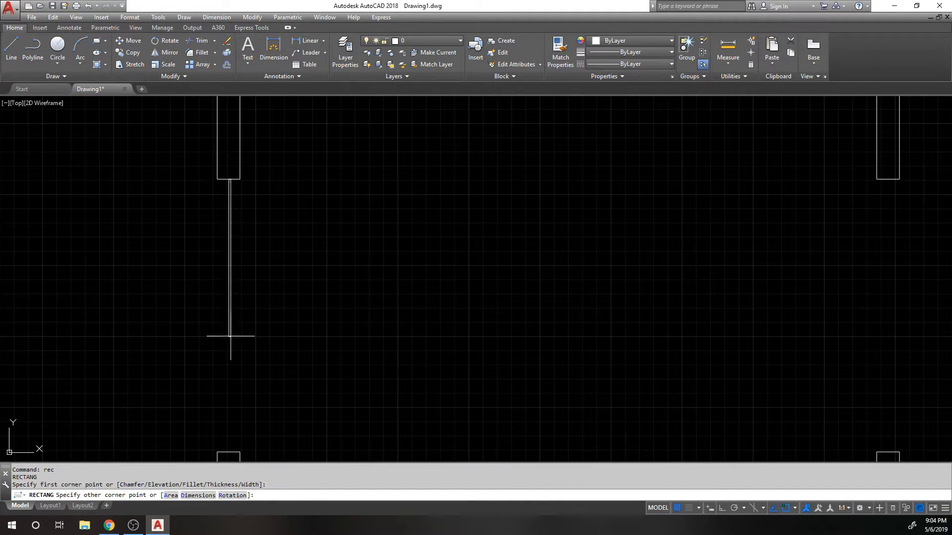
type("d")
key("Return")
type("1")
key("Return")
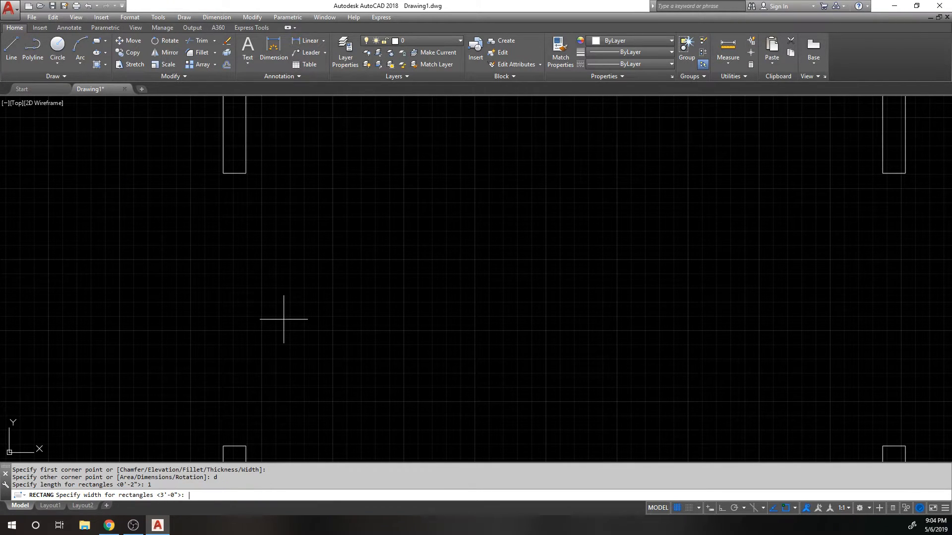
type("4'")
key("Return")
left_click(287, 322)
- Move the window rectangle by its top edge's midpoint to the wall end's midpoint, centring it in the left wall
type("m")
key("Return")
middle_click_drag(219, 428, 218, 427)
scroll(228, 422, "up", 6)
scroll(239, 350, "down", 4)
middle_click_drag(209, 191, 228, 436)
scroll(275, 240, "up", 4)
left_click(313, 266)
left_click(250, 249)
key("Return")
left_click(254, 223)
left_click(242, 223)
scroll(175, 208, "down", 8)
scroll(172, 209, "up", 6)
type("cc")
key("Return")
key("Escape")
- Copy the window rectangle from its top midpoint to the midpoint of the right opening's upper wall end
type("co")
key("Return")
left_click(177, 185)
left_click(110, 211)
key("Return")
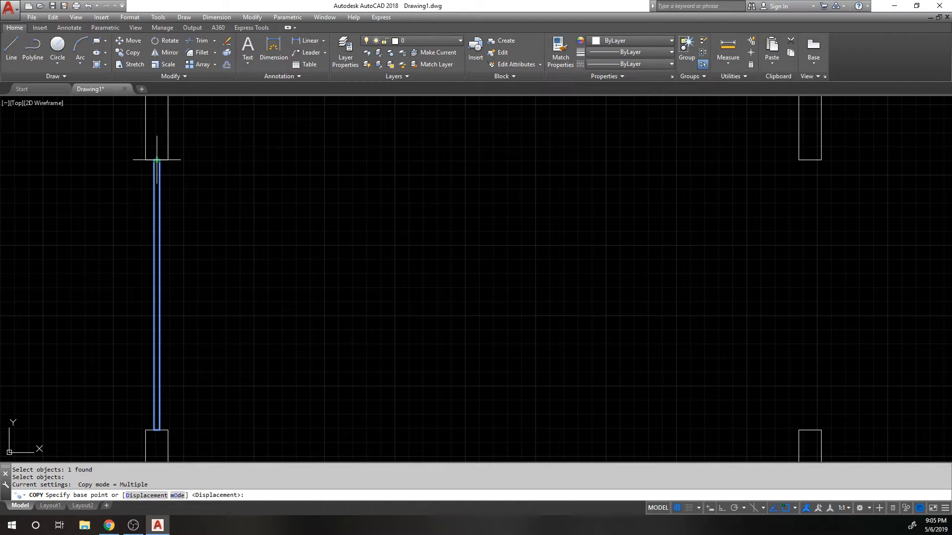
scroll(156, 159, "up", 5)
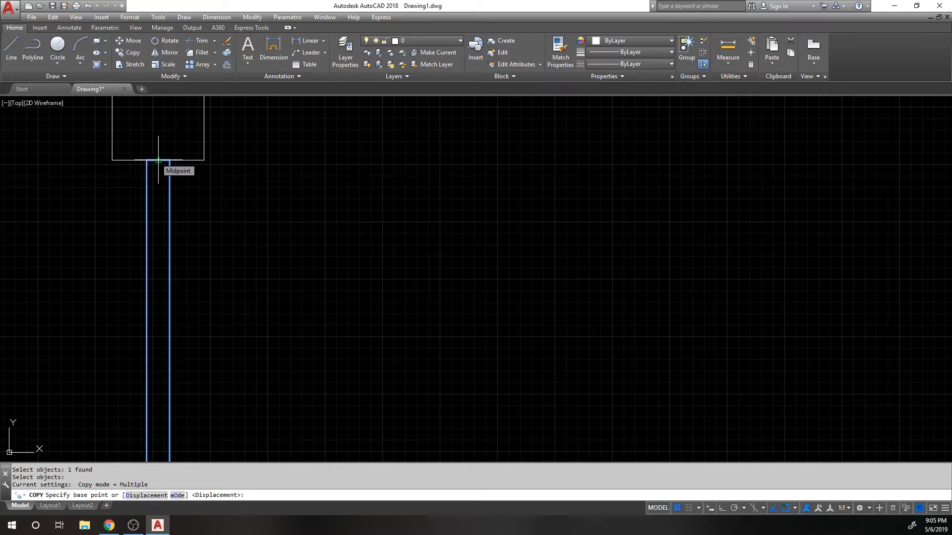
scroll(159, 160, "down", 5)
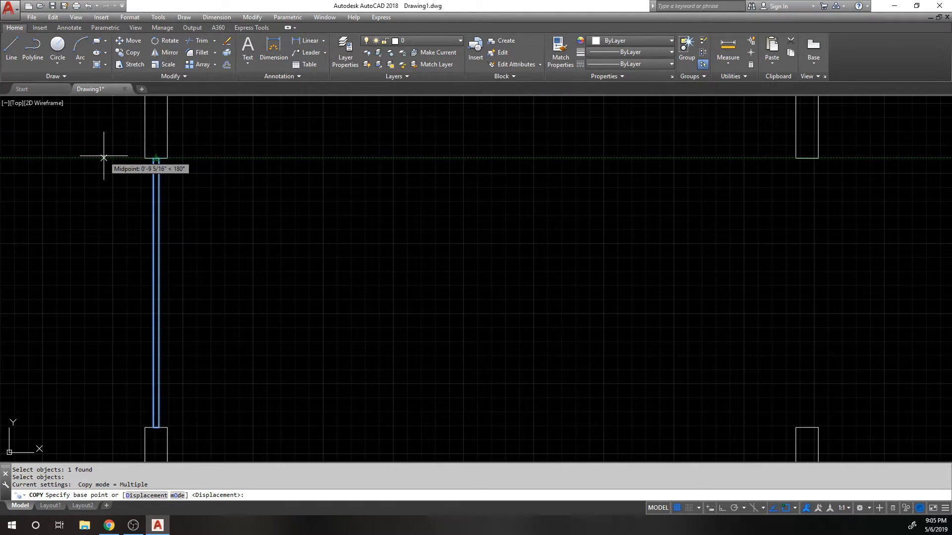
middle_click_drag(156, 158, 135, 118)
scroll(135, 119, "up", 6)
left_click(136, 124)
scroll(52, 125, "down", 10)
scroll(180, 116, "up", 10)
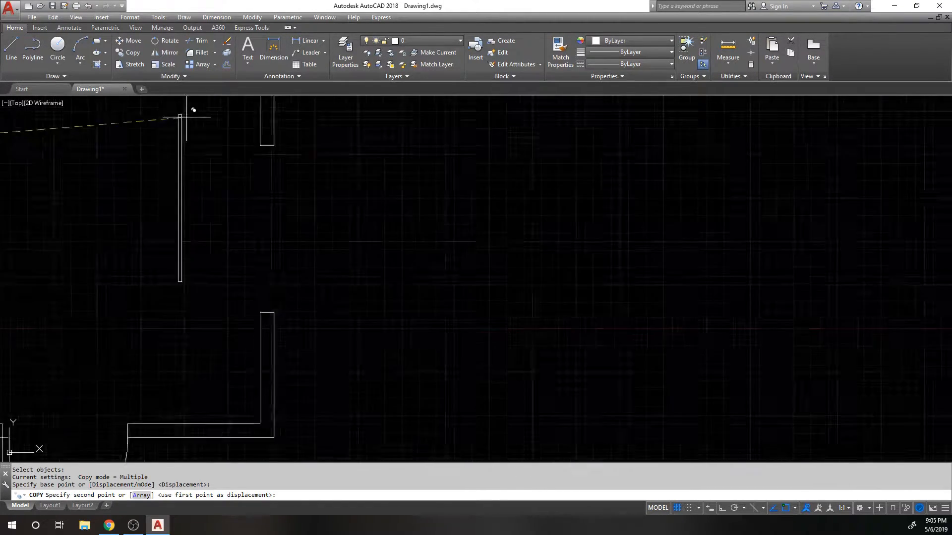
left_click(379, 183)
- Place another window copy at the midpoint of the top opening's left wall end and finish copying
scroll(380, 181, "down", 8)
middle_click_drag(307, 170, 340, 245)
scroll(298, 233, "up", 4)
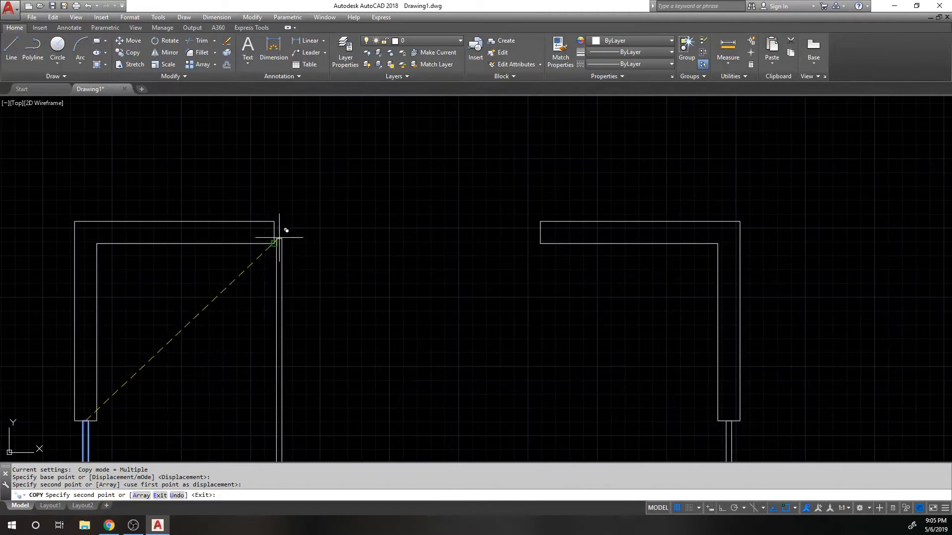
left_click(278, 232)
key("Return")
- Rotate the top opening's window copy about its upper end midpoint to horizontal with Ortho on, spanning the opening
scroll(308, 208, "up", 4)
scroll(260, 220, "up", 2)
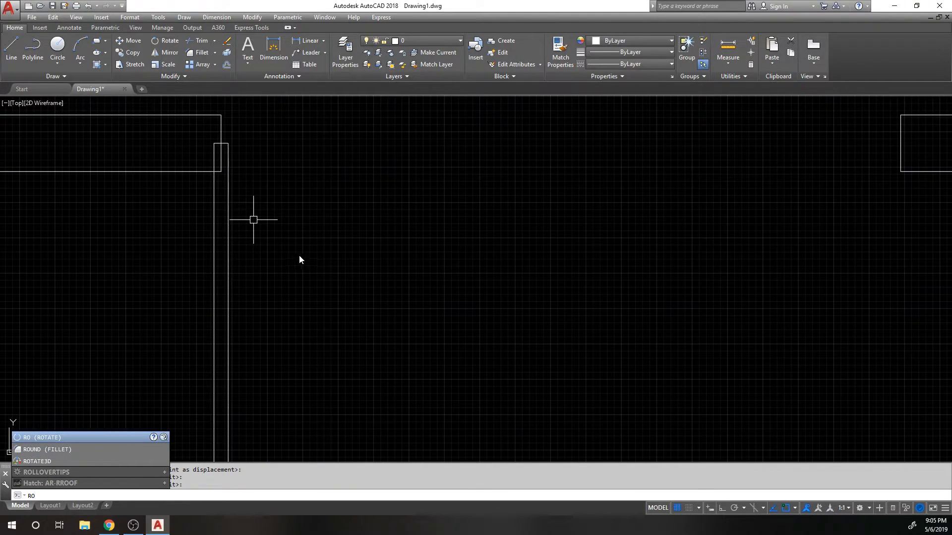
key("Return")
left_click(270, 233)
left_click(151, 231)
key("Return")
left_click(221, 143)
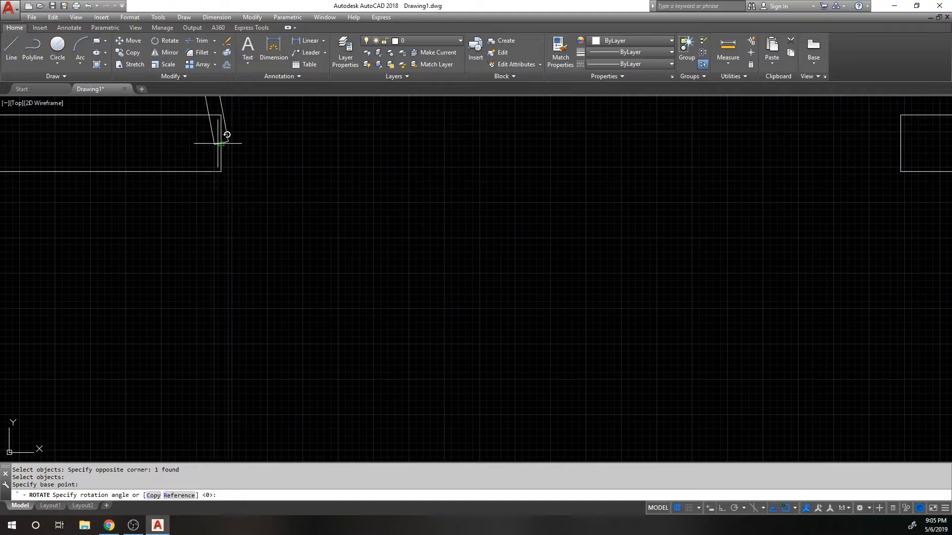
middle_click_drag(333, 121, 244, 227)
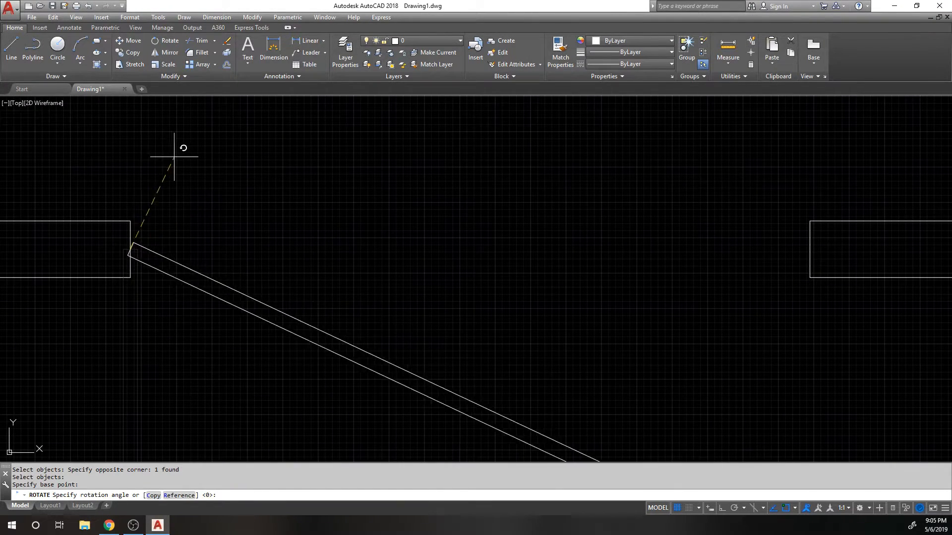
key("F8")
left_click(208, 144)
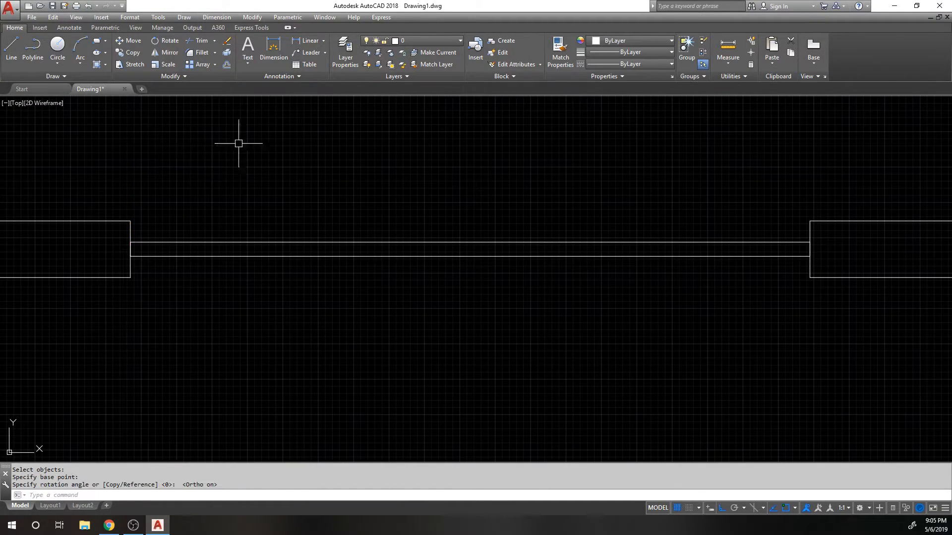
scroll(210, 144, "down", 8)
middle_click_drag(210, 144, 312, 138)
middle_click_drag(288, 291, 264, 230)
scroll(264, 229, "down", 2)
middle_click_drag(220, 207, 219, 208)
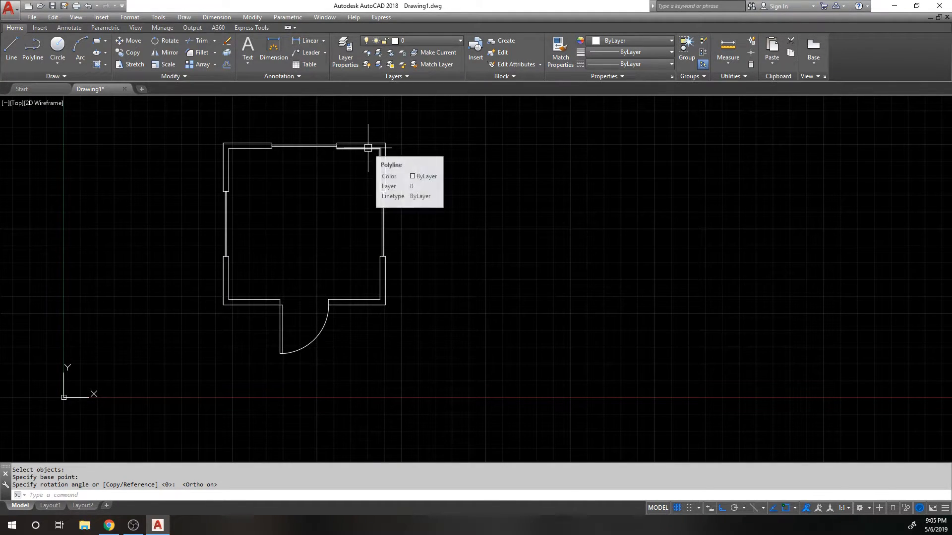
middle_click_drag(386, 106, 405, 106)
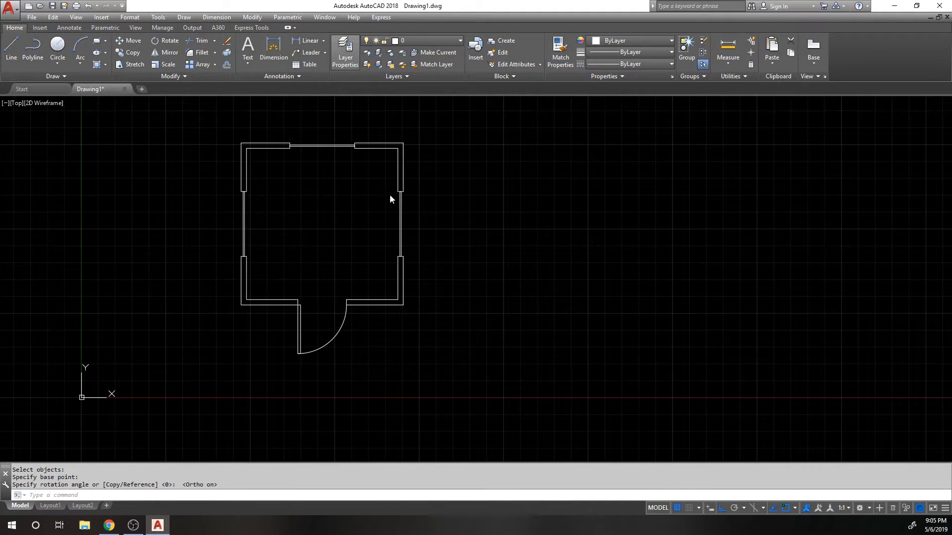
left_click(347, 50)
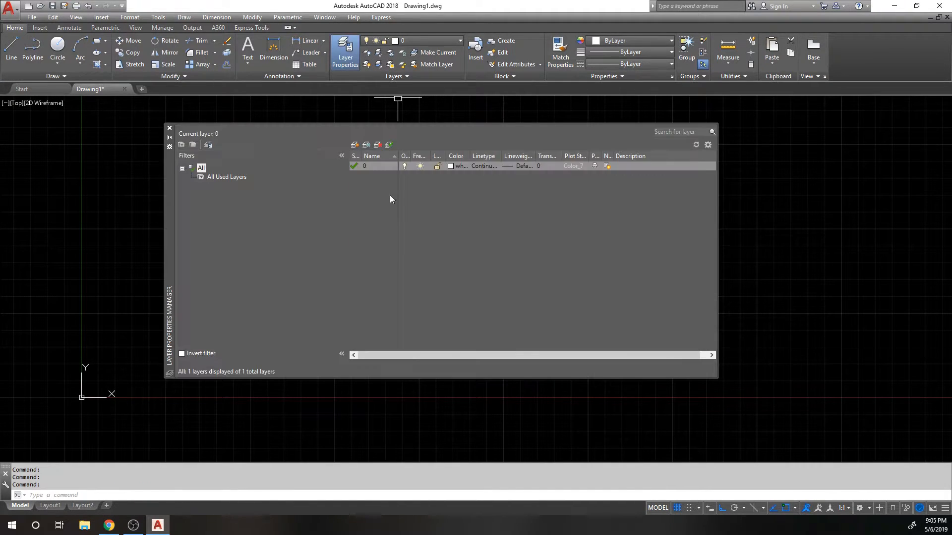
left_click(169, 127)
scroll(276, 155, "up", 2)
scroll(360, 298, "down", 4)
scroll(369, 313, "up", 2)
middle_click_drag(363, 308, 328, 295)
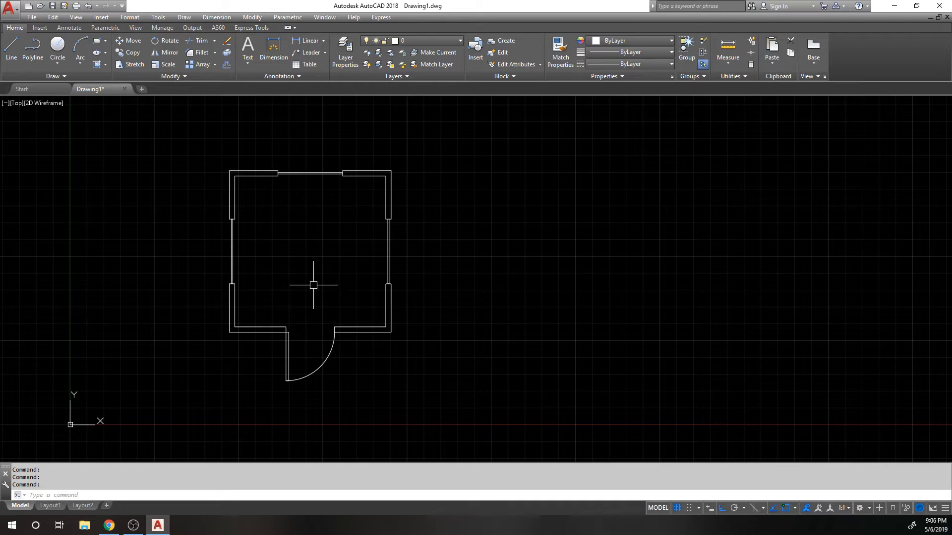
scroll(300, 333, "up", 2)
scroll(301, 334, "down", 2)
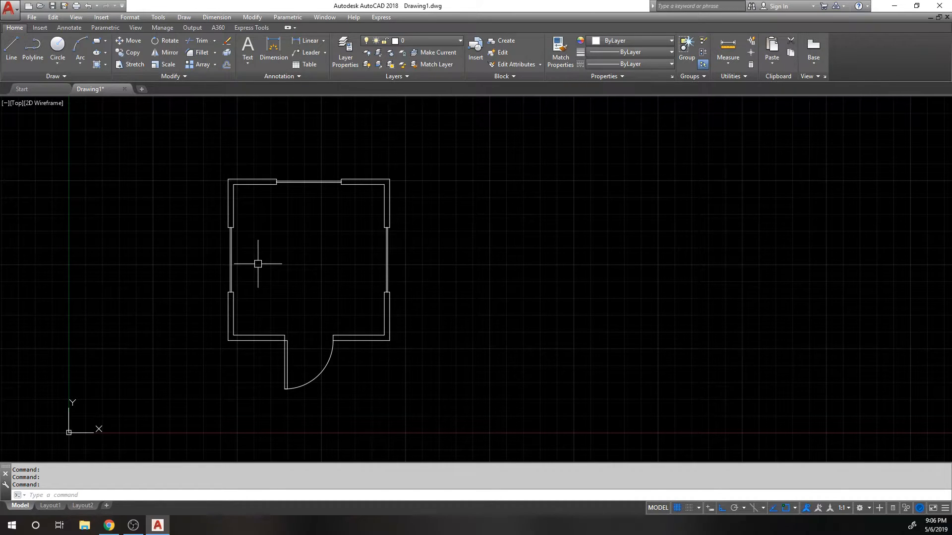
middle_click_drag(310, 280, 308, 256)
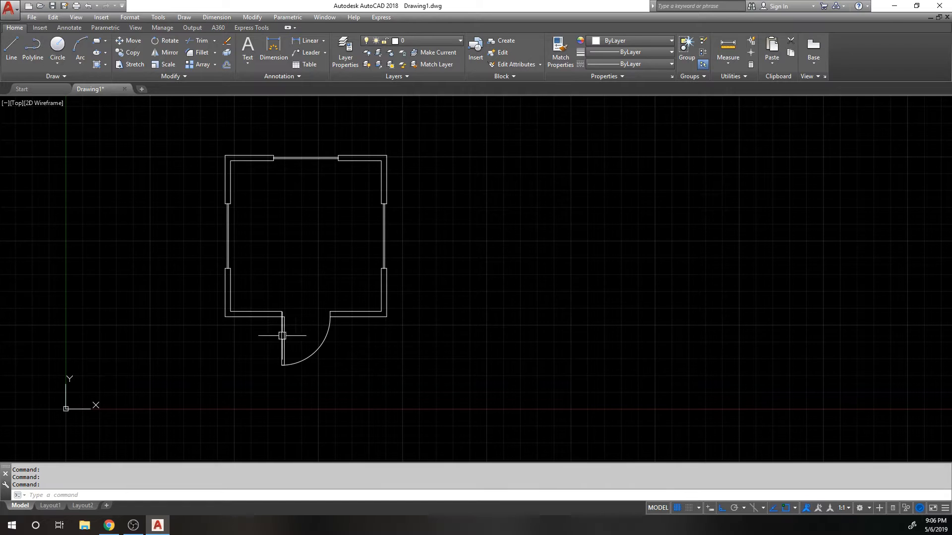
left_click(373, 334)
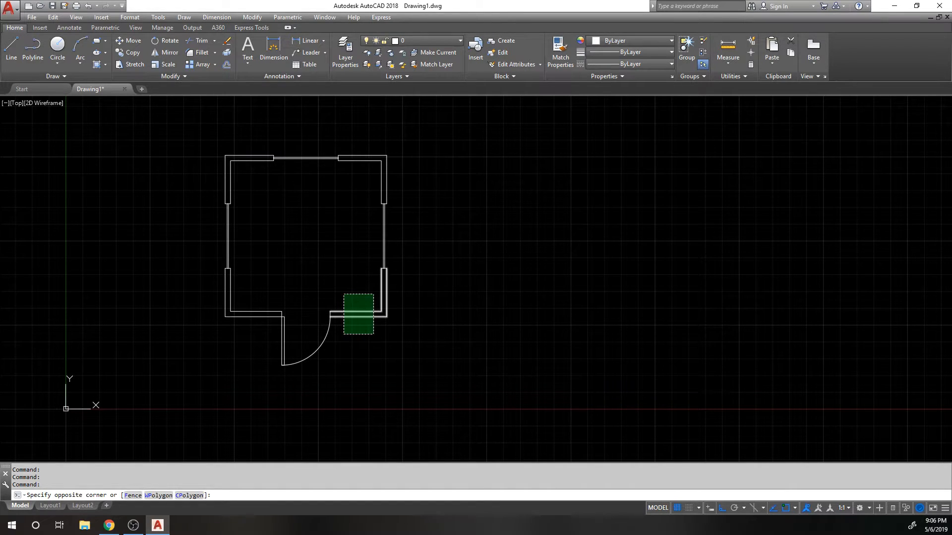
left_click(343, 295)
key("Escape")
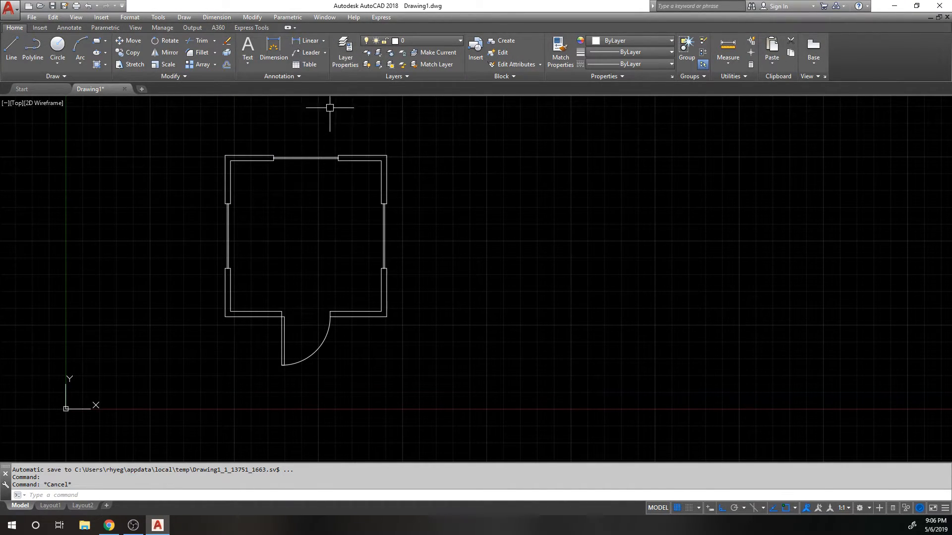
- Create three new layers named WALLS, DOORS and WINDOWS
left_click(346, 54)
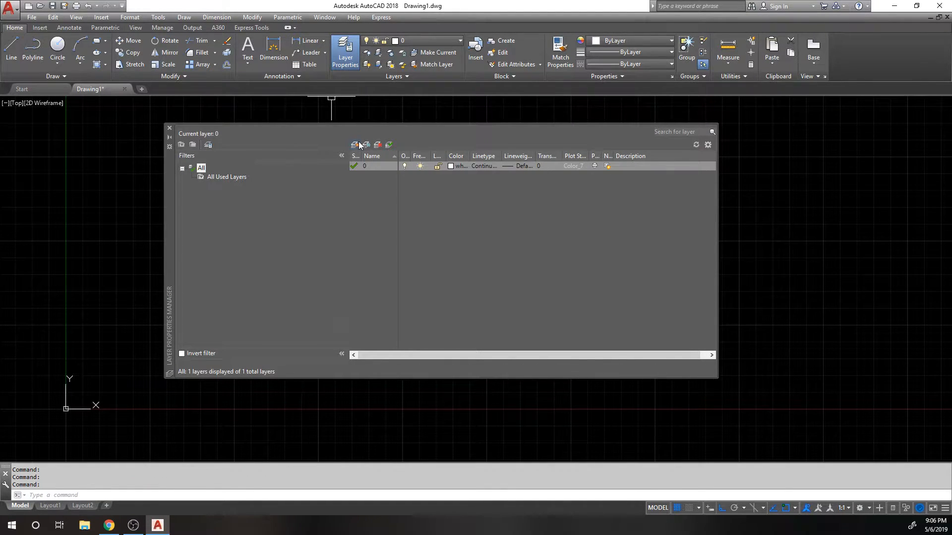
left_click(355, 145)
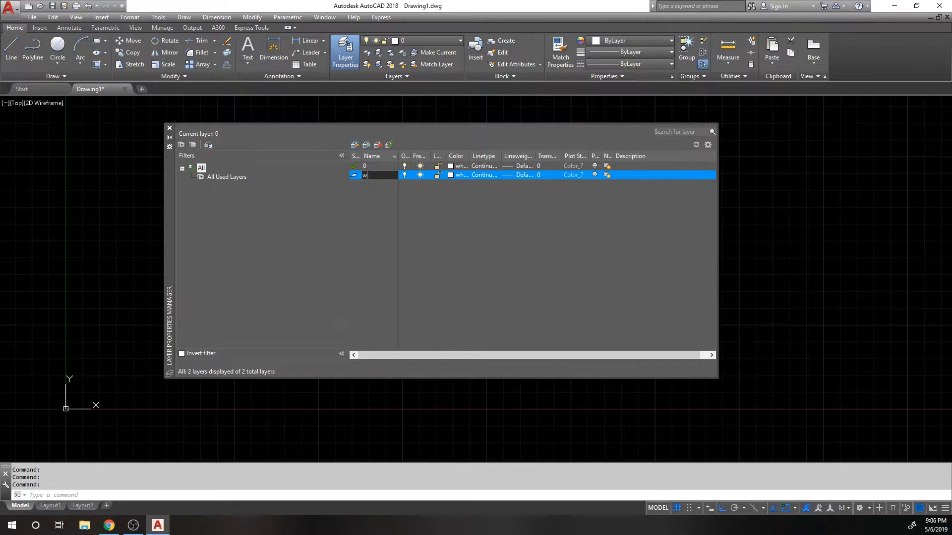
key("Return")
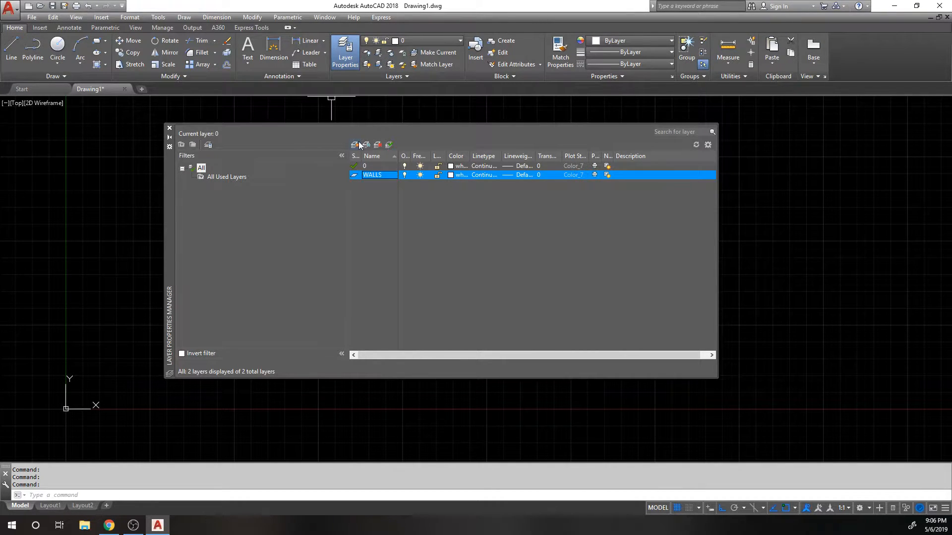
left_click(359, 145)
type("DOORS")
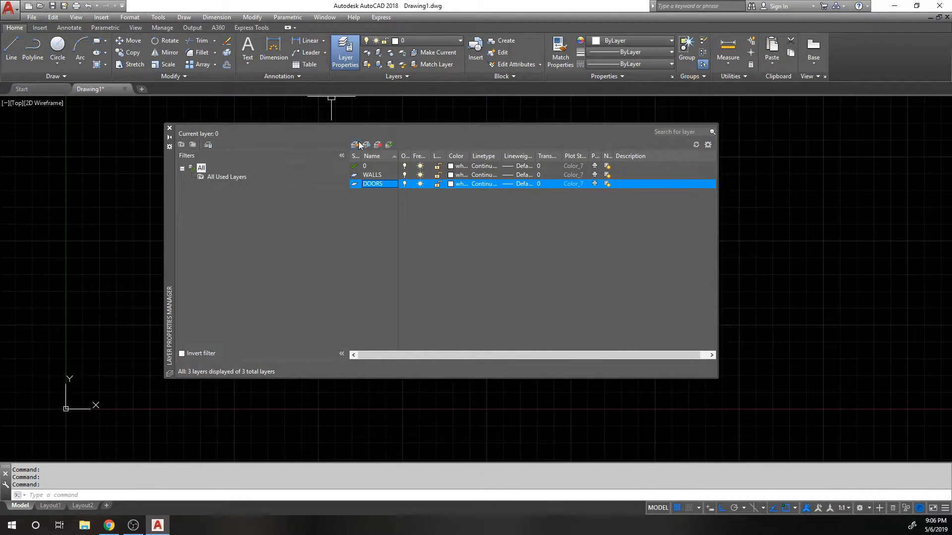
left_click(360, 144)
type("WINDOWS")
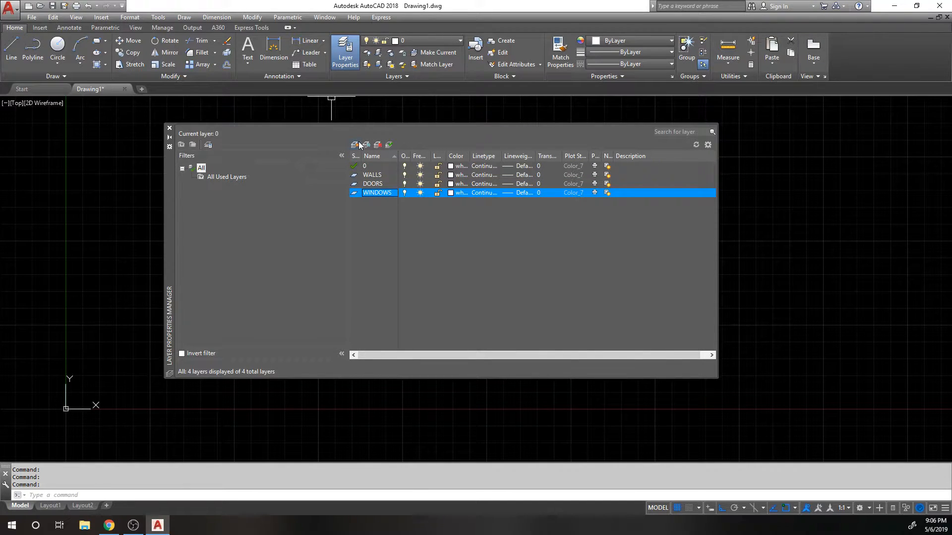
- Set the DOORS layer's colour to yellow and select the WINDOWS layer
left_click(455, 184)
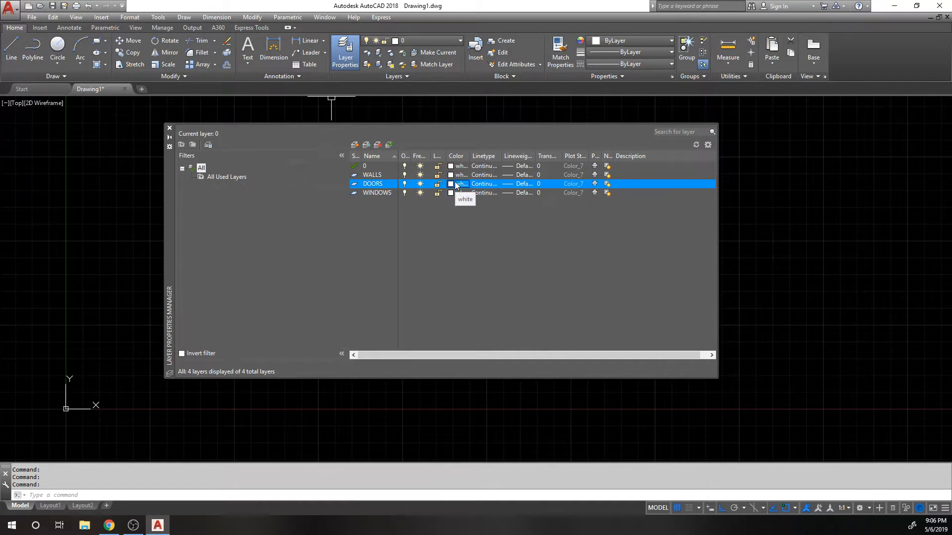
left_click(408, 284)
left_click(479, 342)
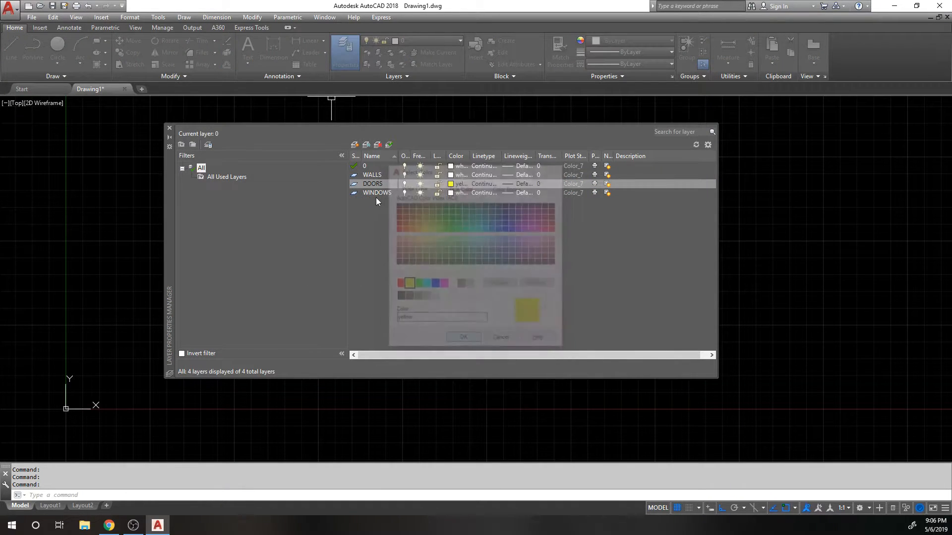
left_click(376, 194)
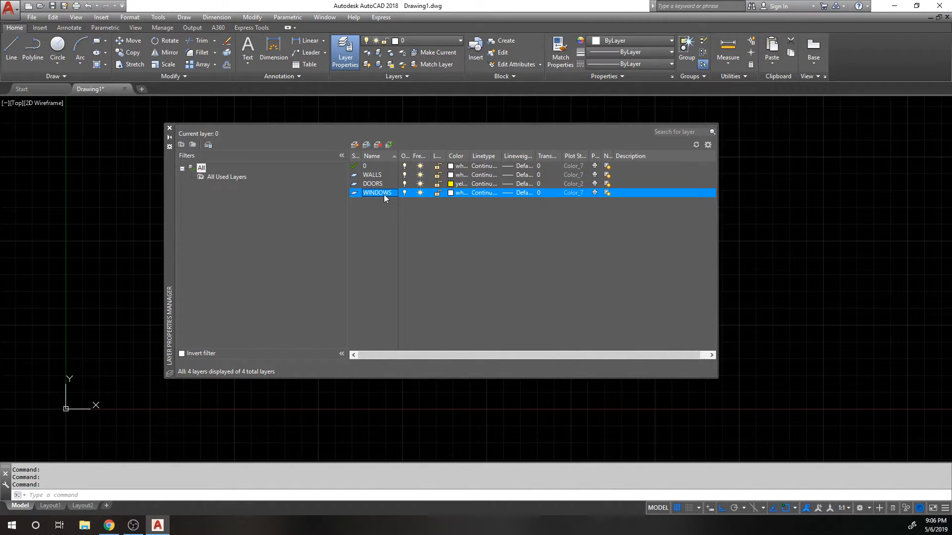
- Set the WINDOWS layer's colour to red and close the layer manager
left_click(460, 193)
left_click(398, 284)
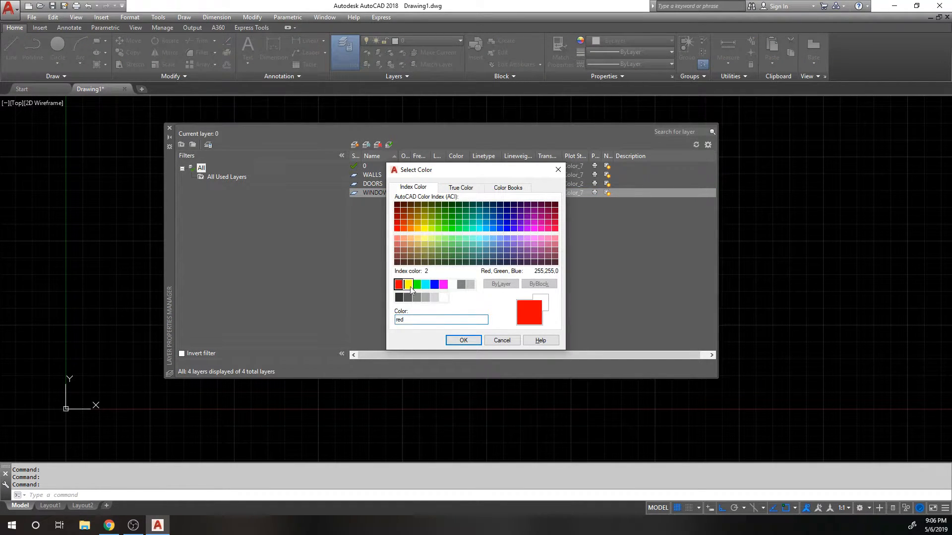
left_click(456, 342)
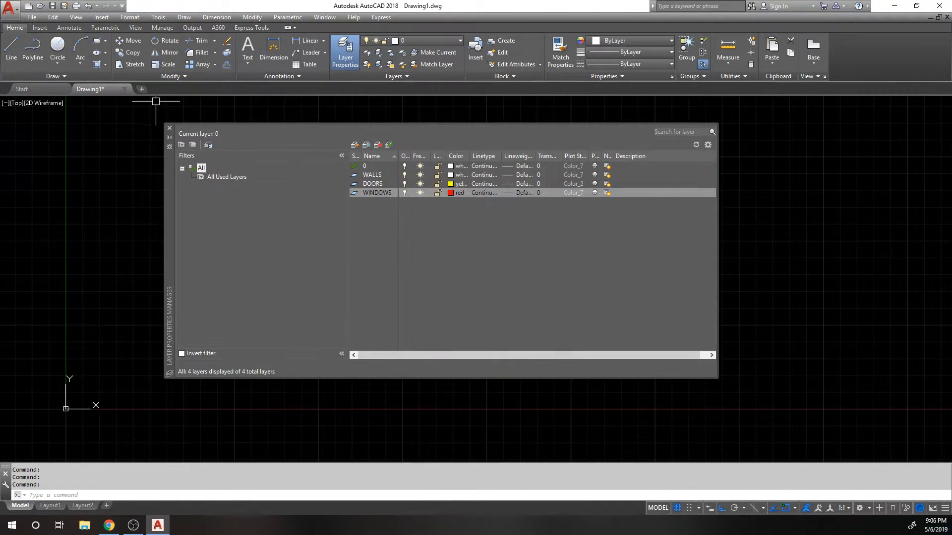
left_click(169, 128)
- Assign the left, right and top window lines to the WINDOWS layer and clear the selection
mouse_move(368, 238)
middle_mouse_down()
mouse_move(395, 206)
mouse_move(345, 291)
middle_mouse_up()
scroll(287, 229, "up", 4)
scroll(248, 240, "down", 4)
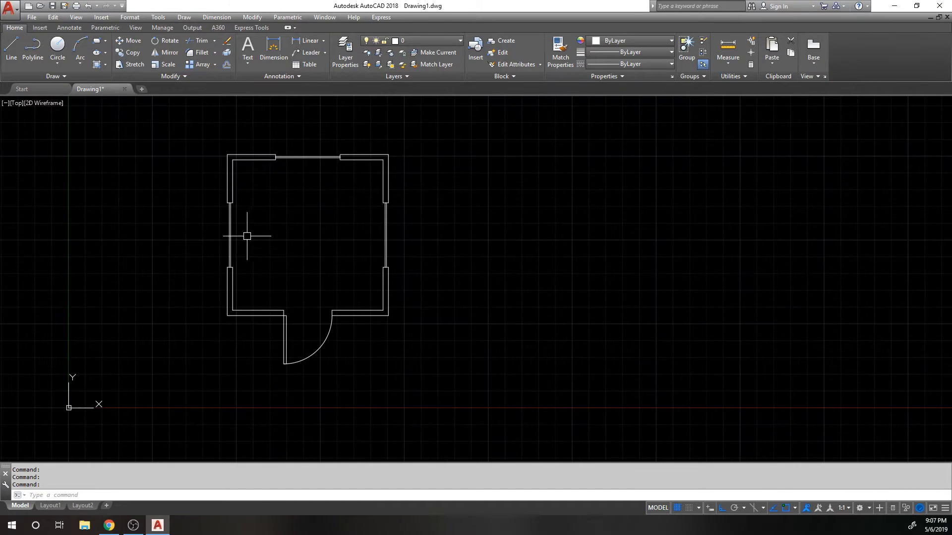
left_click(270, 223)
left_click(194, 231)
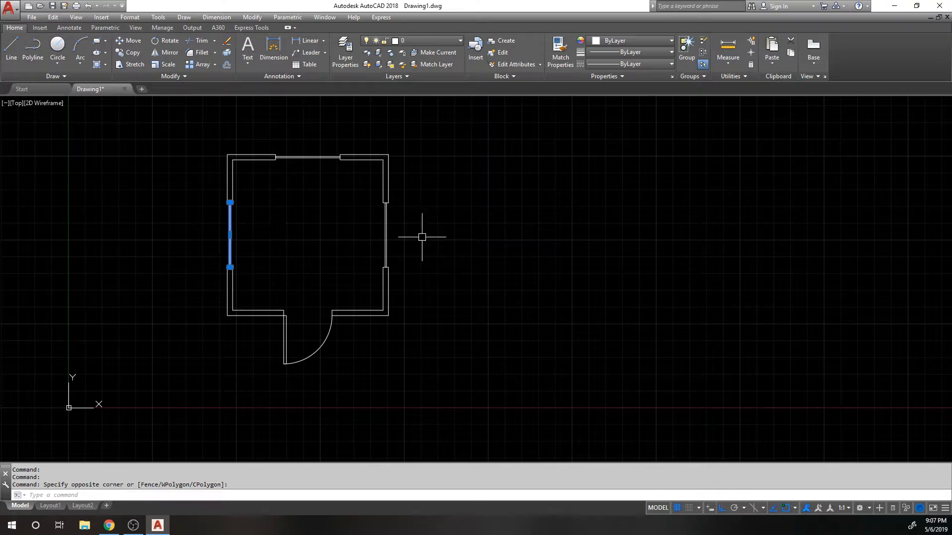
left_click(415, 233)
left_click(357, 226)
left_click(313, 184)
left_click(294, 124)
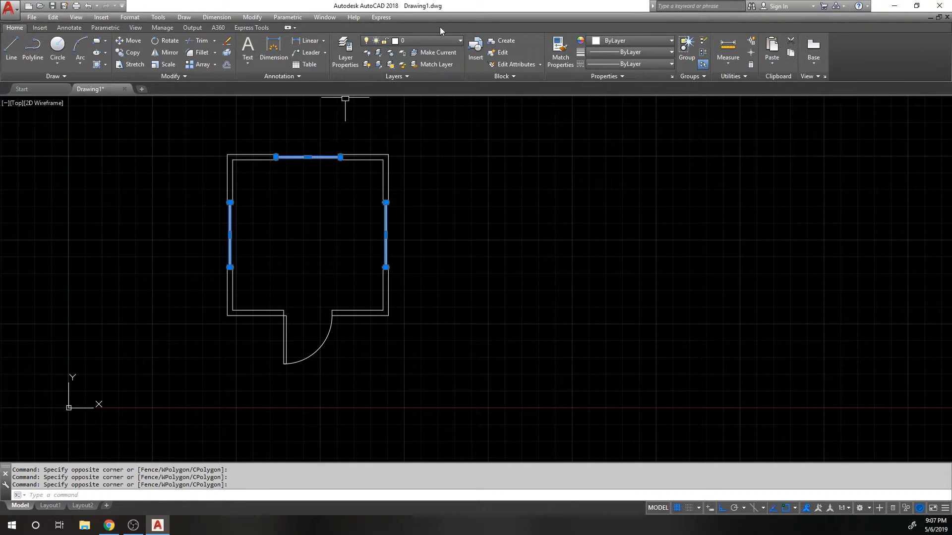
left_click(441, 40)
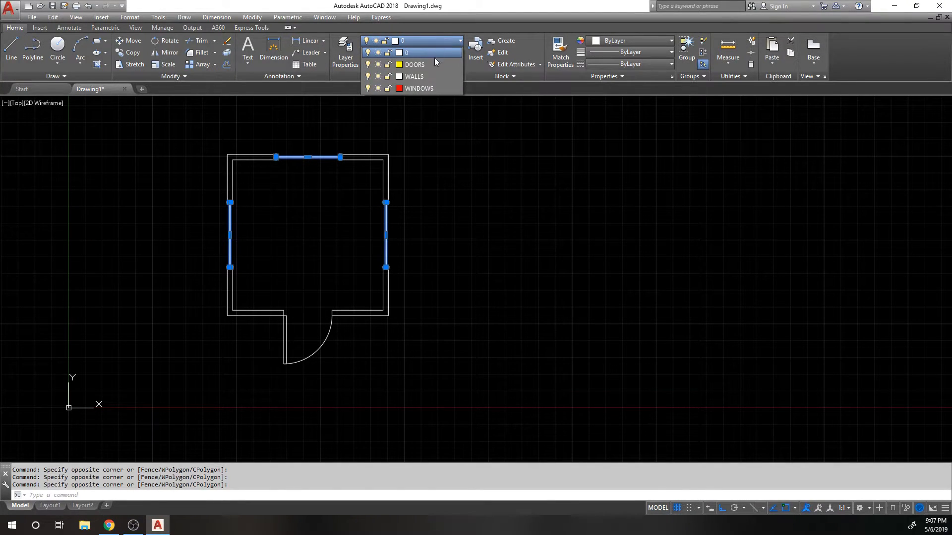
left_click(430, 88)
key("Escape")
- Select the top window's lines to check the layer and colour assigned to them, leaving them deselected
scroll(310, 159, "up", 2)
left_click(312, 157)
left_click(287, 139)
key("Escape")
scroll(313, 119, "down", 1)
left_click(300, 141)
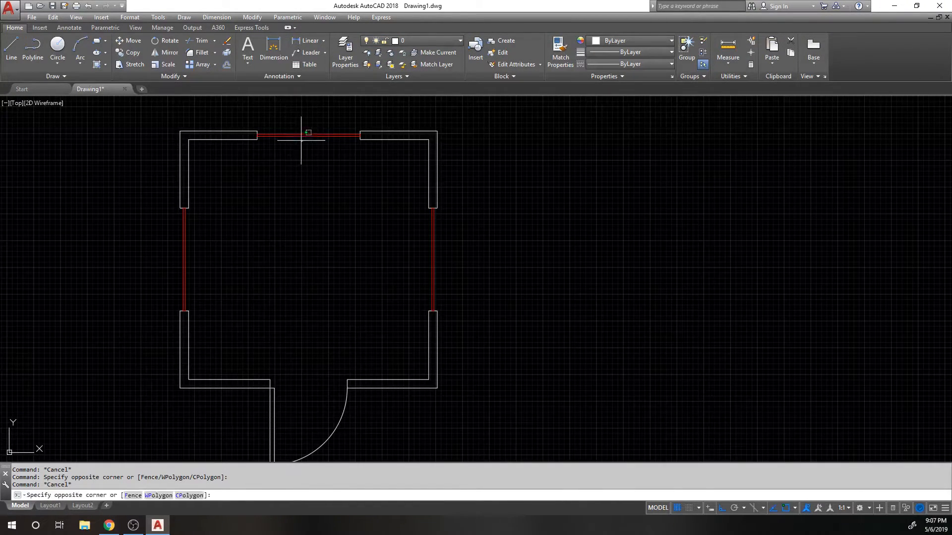
left_click(295, 125)
key("Escape")
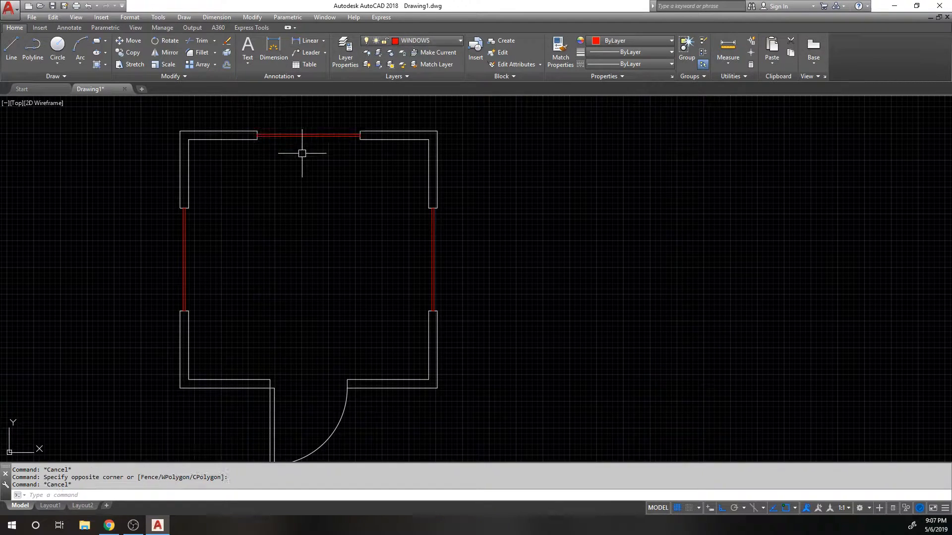
left_click(311, 135)
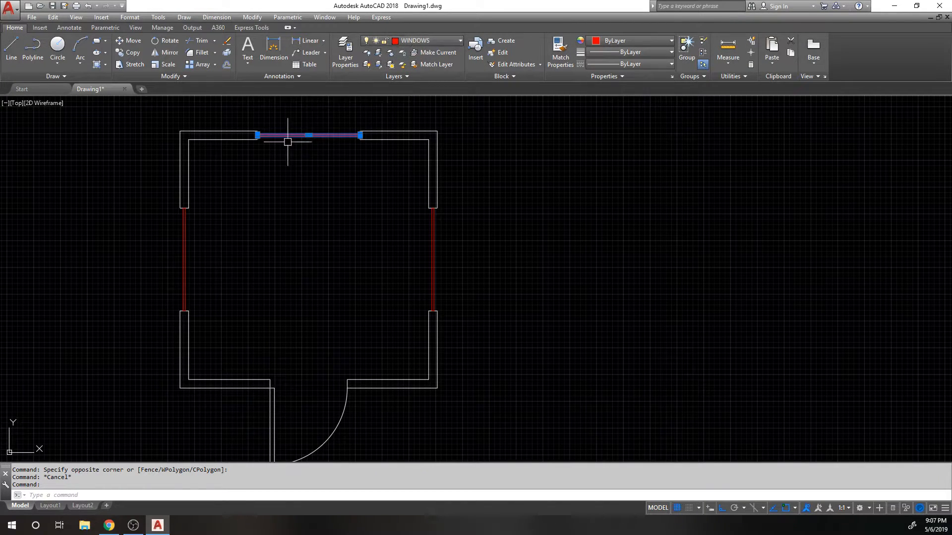
scroll(268, 135, "up", 4)
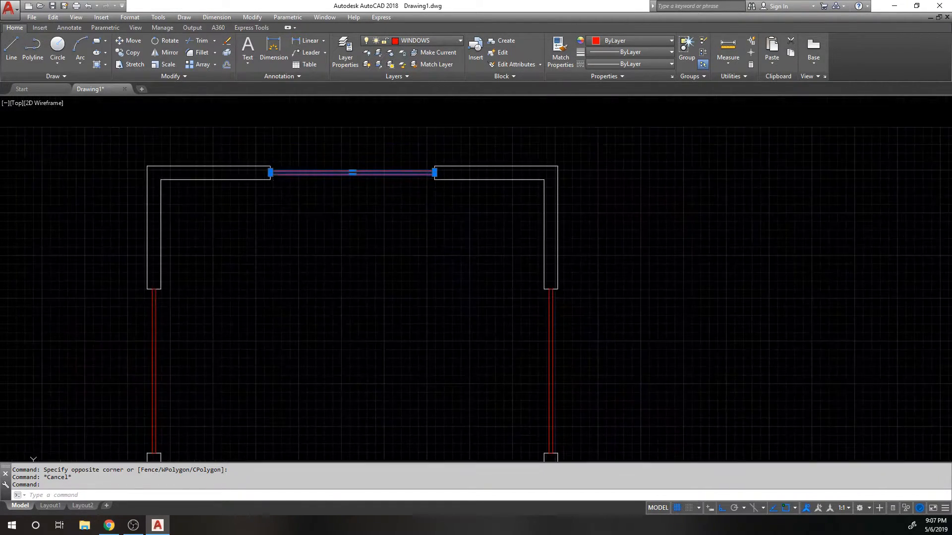
key("Escape")
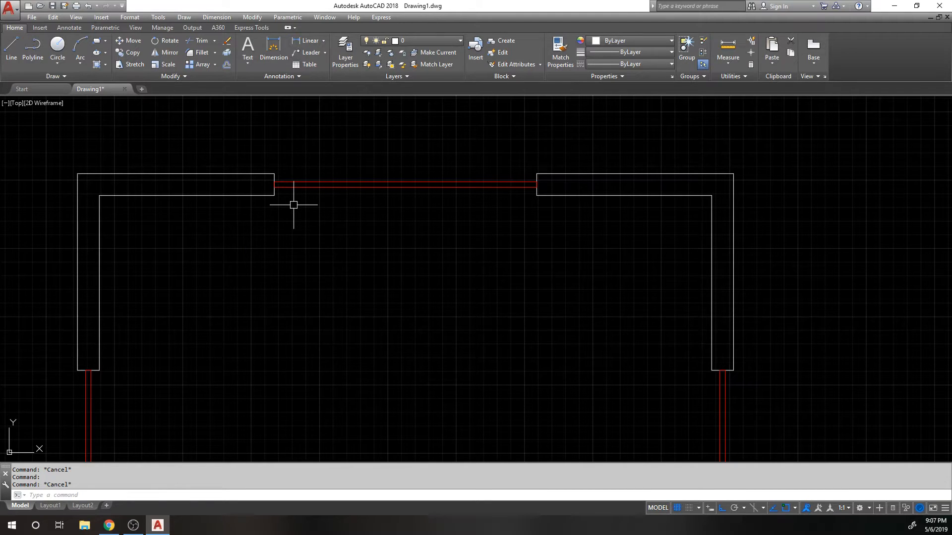
left_click(295, 202)
left_click(248, 124)
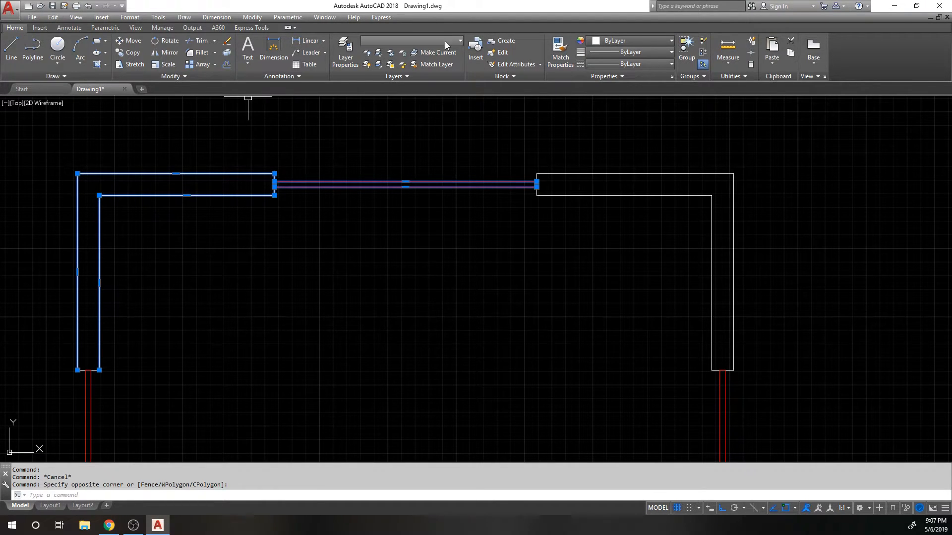
key("Escape")
middle_click_drag(231, 213, 250, 195)
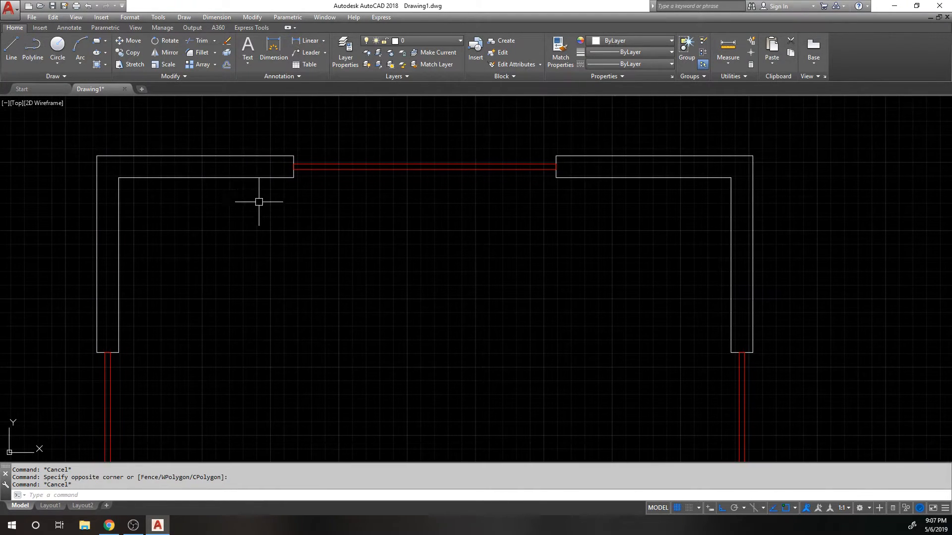
left_click(259, 201)
left_click(228, 138)
scroll(227, 137, "down", 2)
key("Escape")
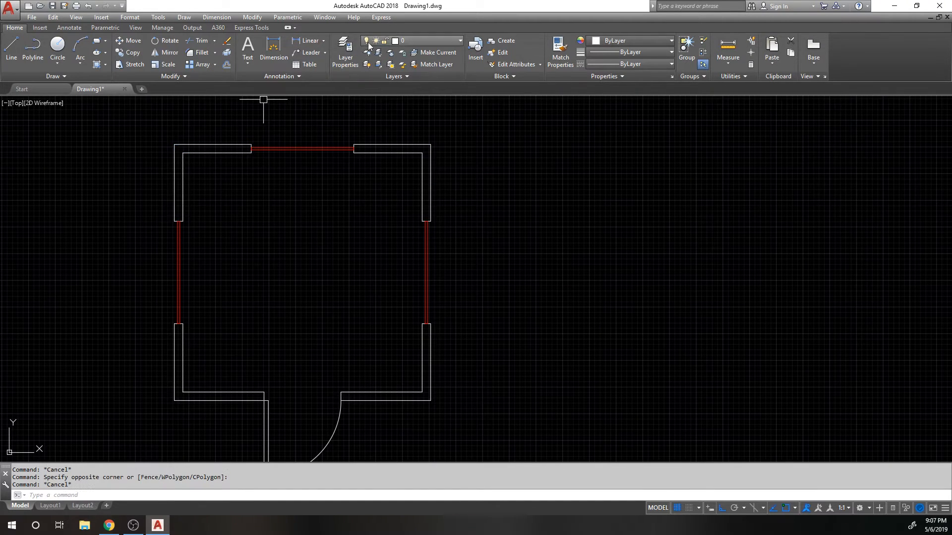
- Set the WALLS layer's colour to magenta and close the layer manager
left_click(347, 48)
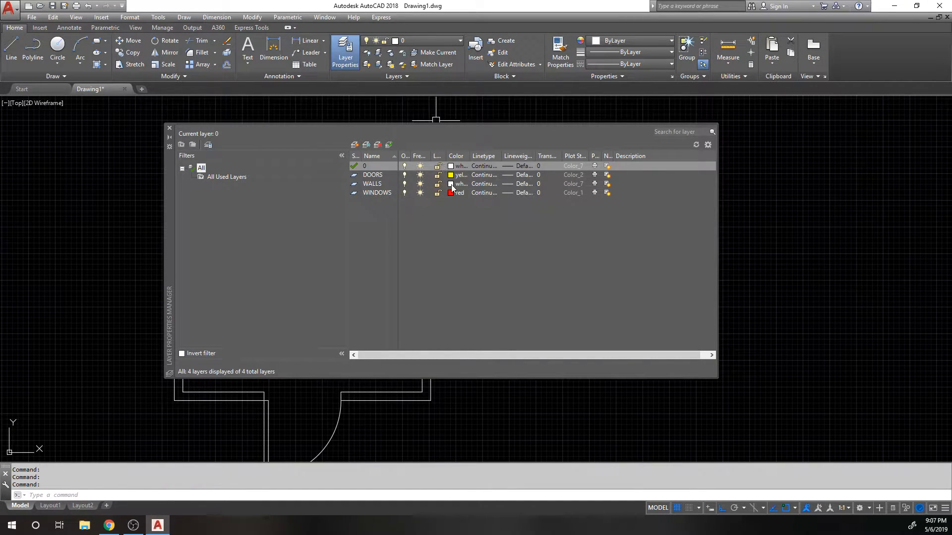
left_click(450, 184)
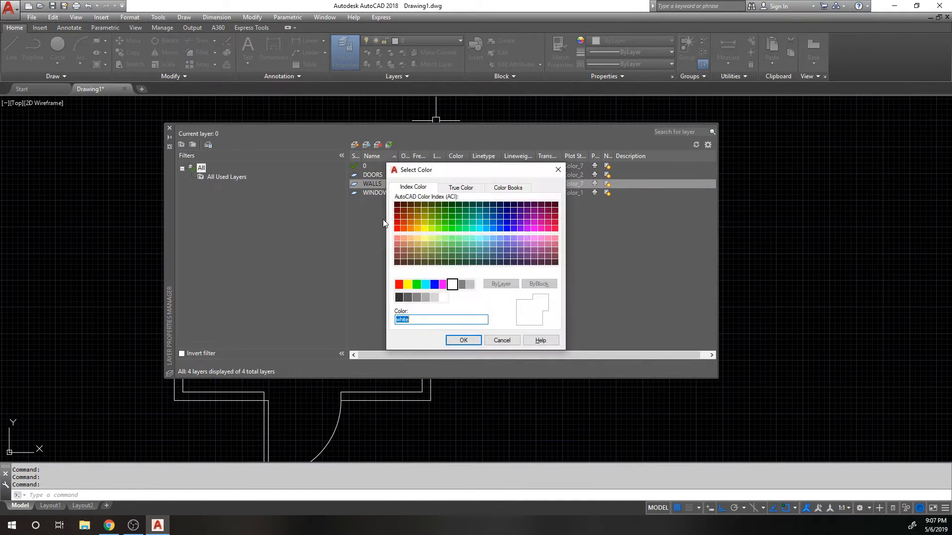
left_click(443, 284)
left_click(463, 340)
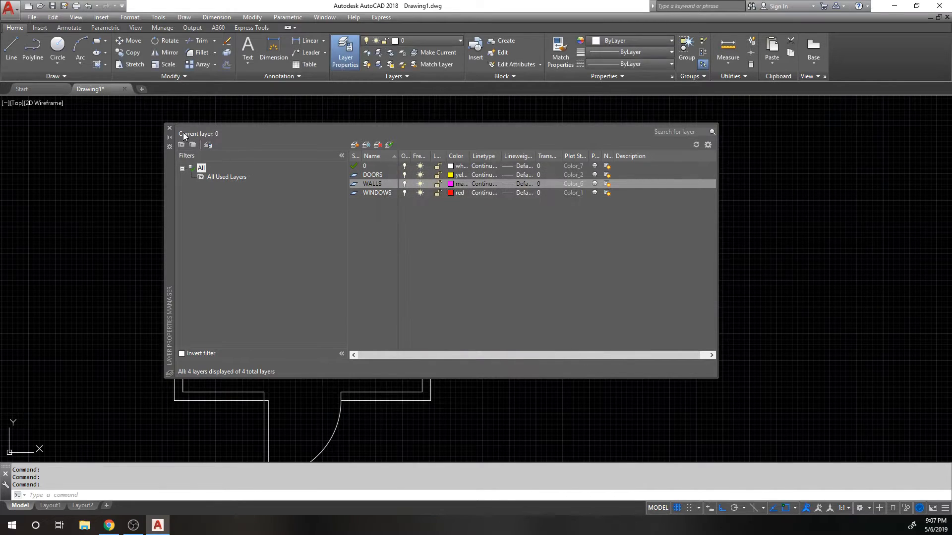
left_click(169, 128)
- Assign all four corner wall sections, including their end lines, to the WALLS layer
left_click(277, 154)
left_click(175, 122)
scroll(177, 144, "up", 3)
scroll(294, 153, "down", 5)
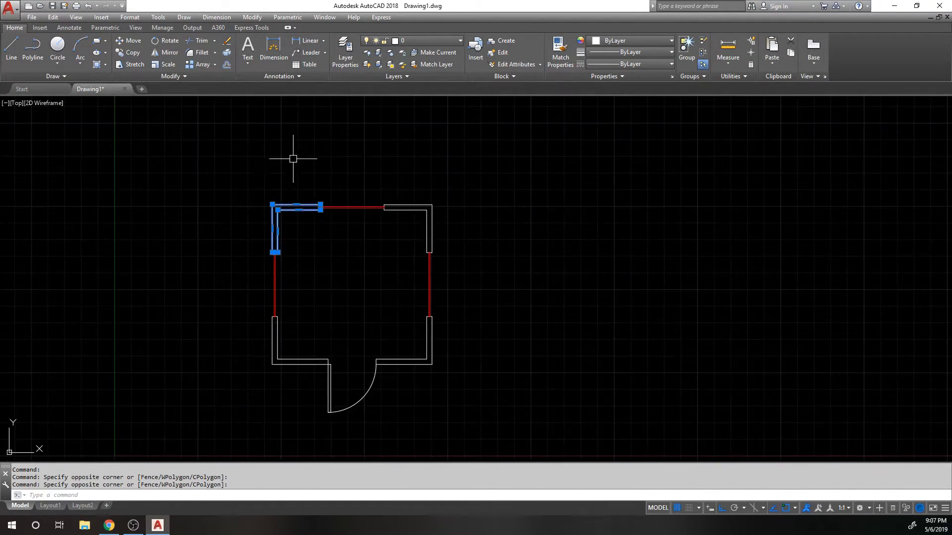
scroll(356, 228, "up", 3)
middle_click_drag(356, 227, 321, 189)
left_click(347, 139)
left_click(473, 226)
middle_click_drag(432, 309, 438, 227)
left_click(325, 222)
left_click(463, 333)
left_click(148, 241)
left_click(326, 352)
middle_click_drag(303, 194, 301, 256)
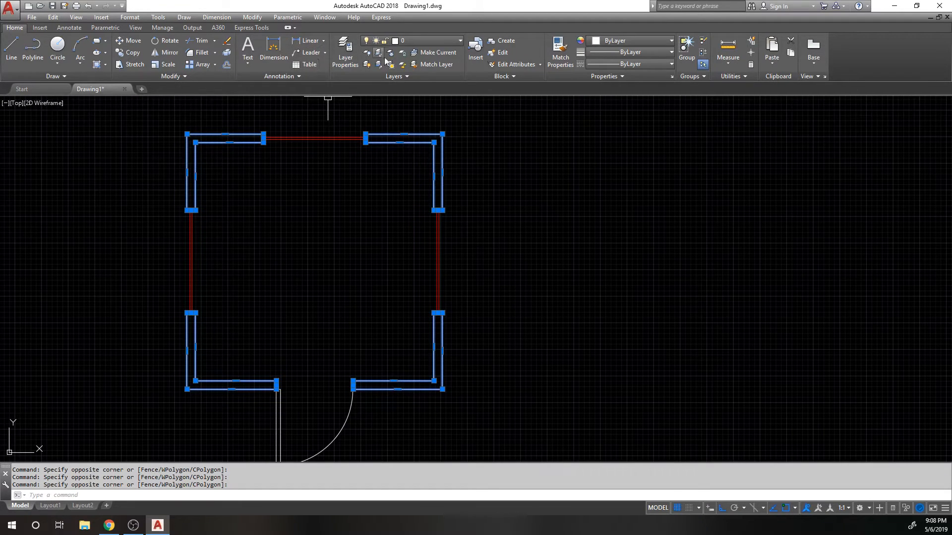
left_click(424, 43)
left_click(418, 79)
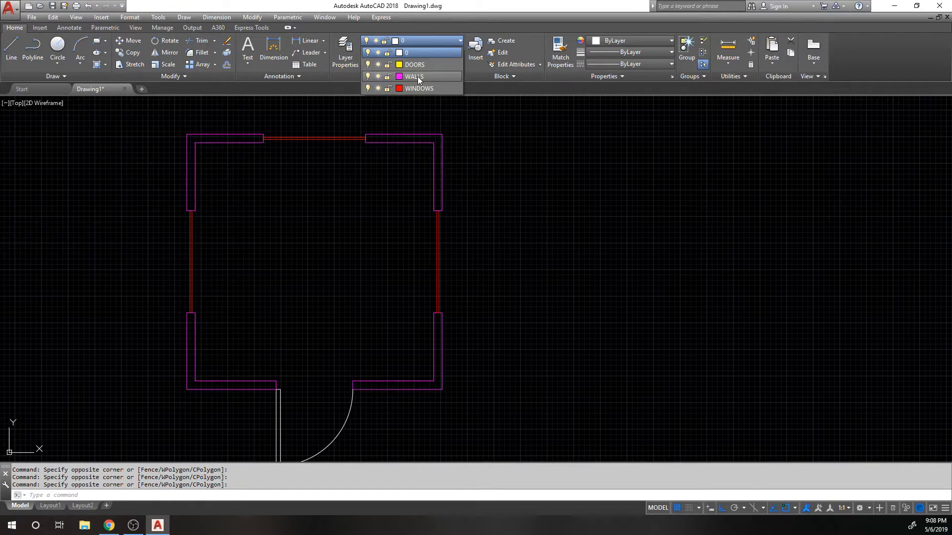
middle_click_drag(365, 307, 362, 234)
key("Escape")
- Assign the door leaf and its swing arc to the DOORS layer
left_click(376, 406)
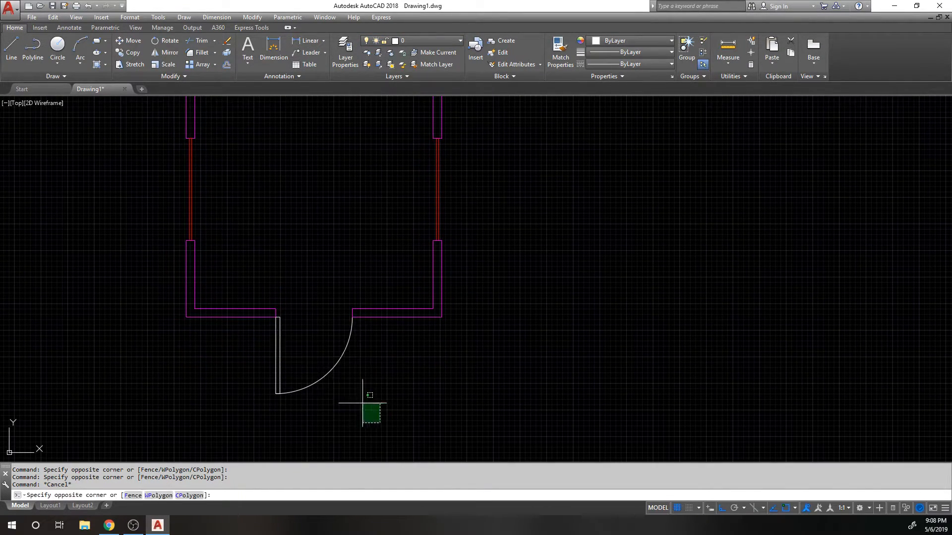
left_click(259, 346)
left_click(416, 40)
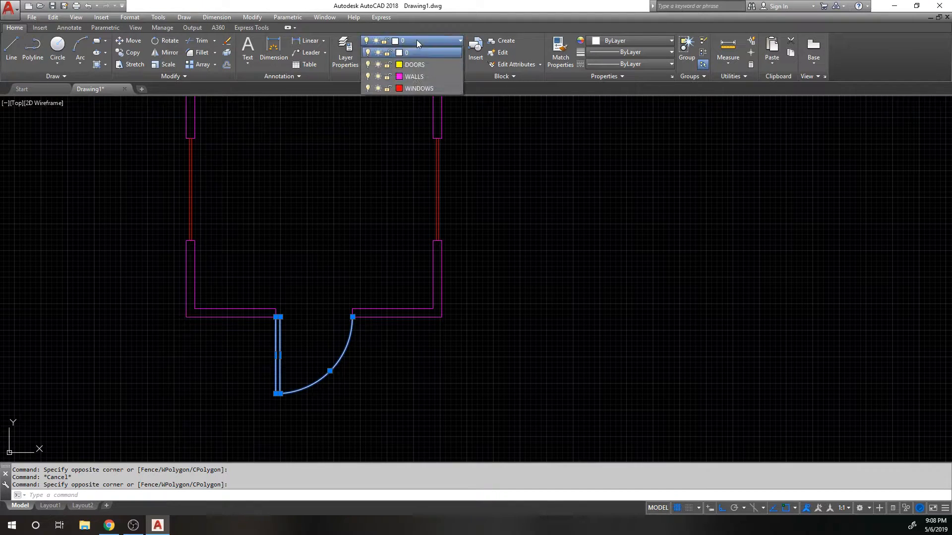
left_click(414, 64)
key("Escape")
scroll(361, 273, "down", 1)
middle_click_drag(349, 221, 340, 247)
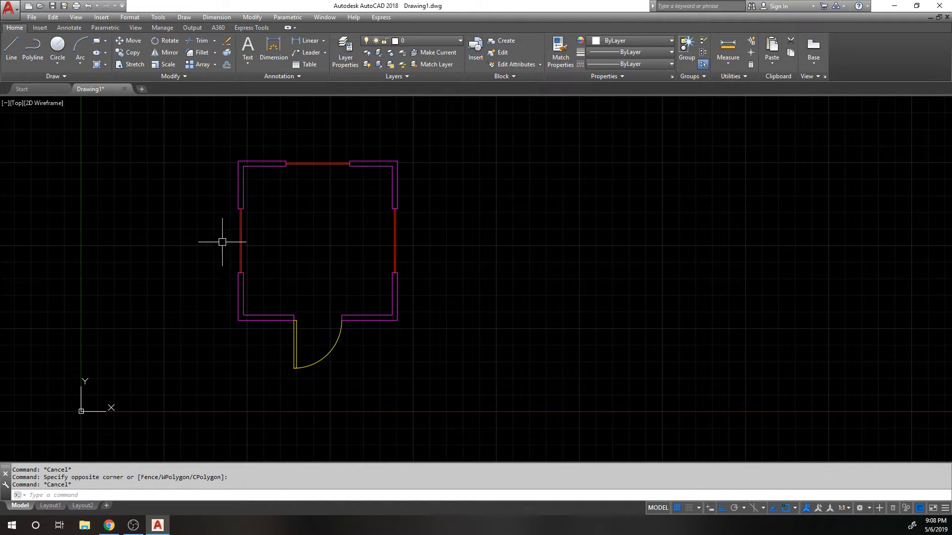
- Copy the whole floor plan horizontally to the right, leaving a small gap beside the original
type("co")
key("Return")
left_click(482, 388)
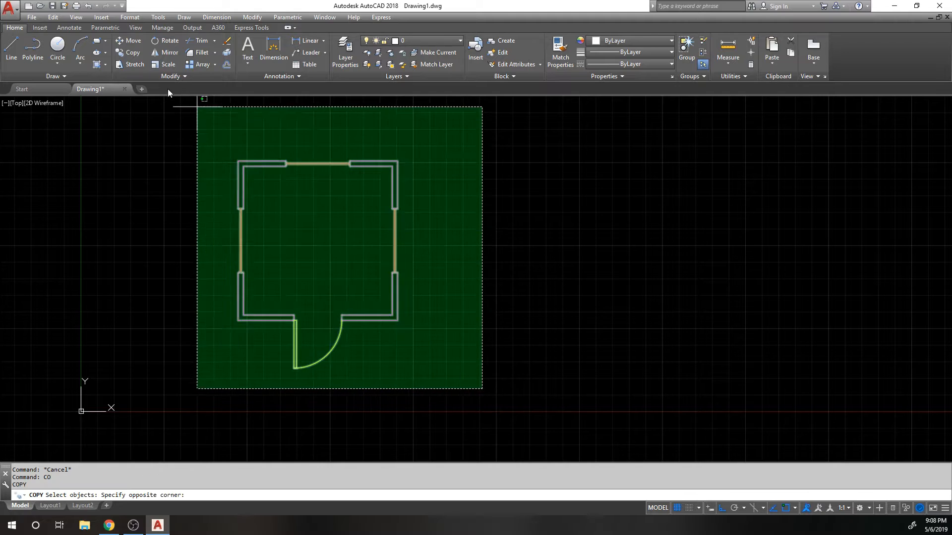
left_click(186, 134)
key("Return")
left_click(202, 117)
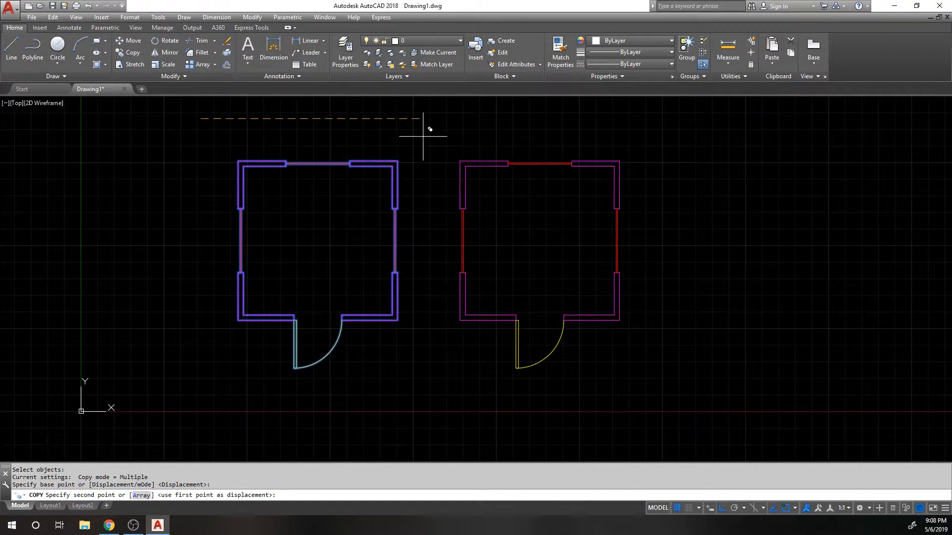
left_click(423, 117)
key("Return")
- Assign every object of the copied floor plan to layer 0
left_click(745, 429)
left_click(427, 111)
left_click(417, 43)
left_click(413, 52)
key("Escape")
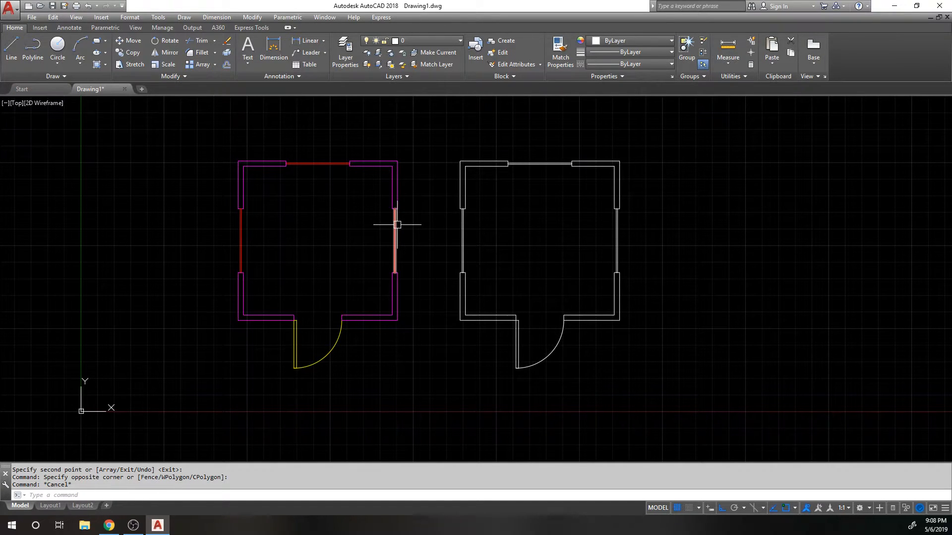
mouse_move(510, 227)
middle_mouse_down()
mouse_move(484, 232)
mouse_move(470, 278)
middle_mouse_up()
scroll(483, 231, "up", 1)
scroll(355, 236, "up", 1)
middle_click_drag(358, 234, 354, 276)
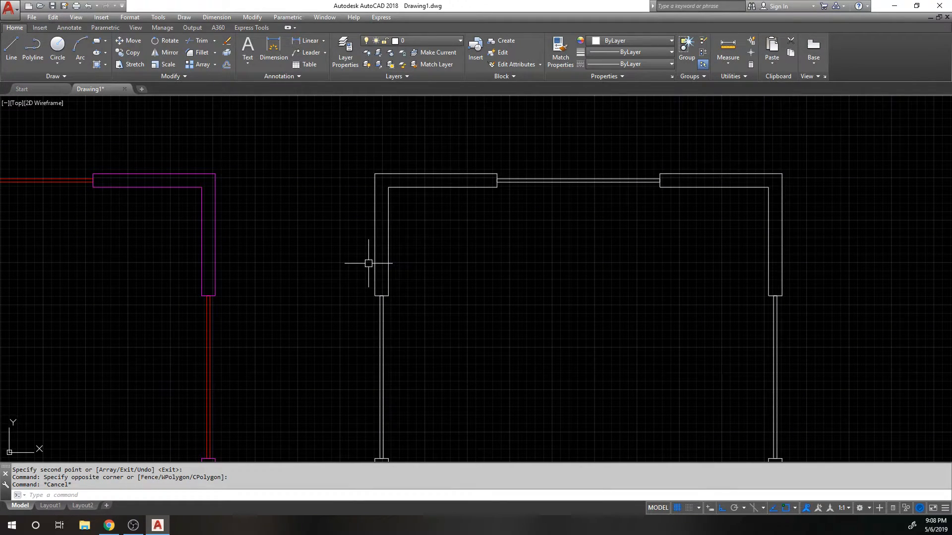
type("o")
key("Return")
scroll(367, 263, "up", 2)
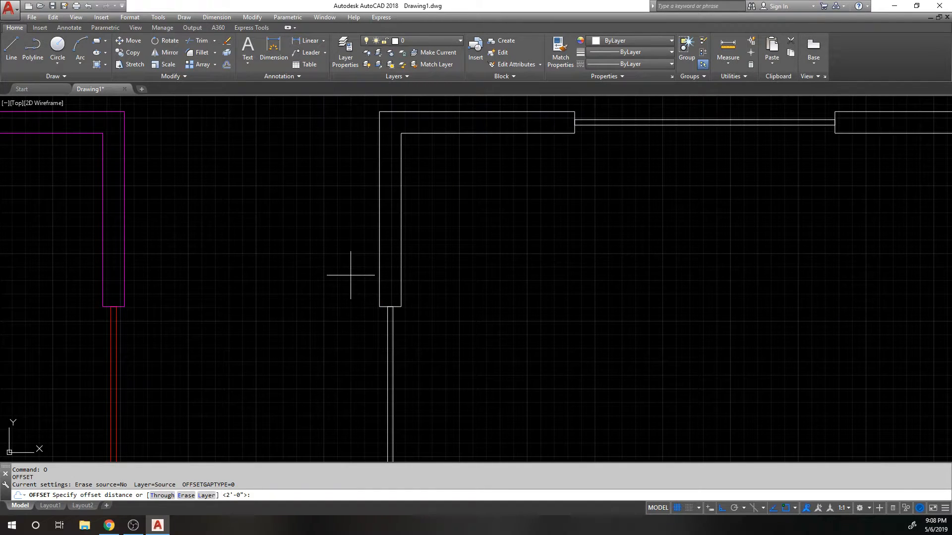
type("4")
key("Return")
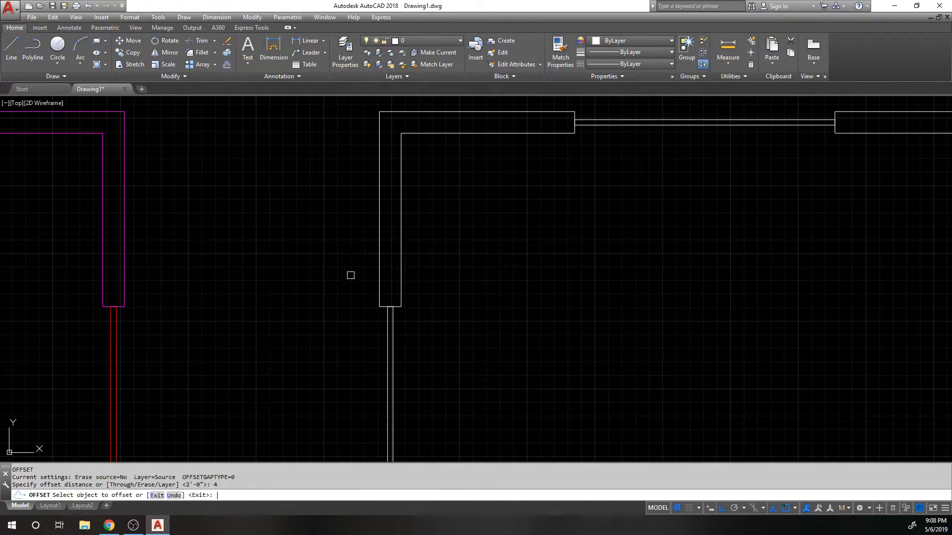
key("Escape")
- Offset the outer line of the copied plan's upper-left wall section 3" outward
type("o")
key("Return")
type("3")
key("Return")
left_click(380, 250)
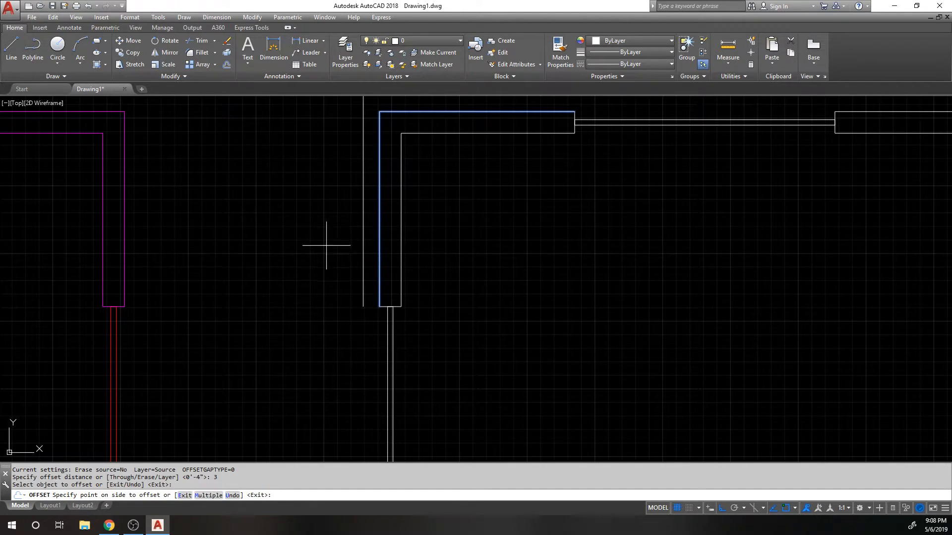
scroll(308, 215, "down", 2)
scroll(370, 149, "up", 2)
key("Return")
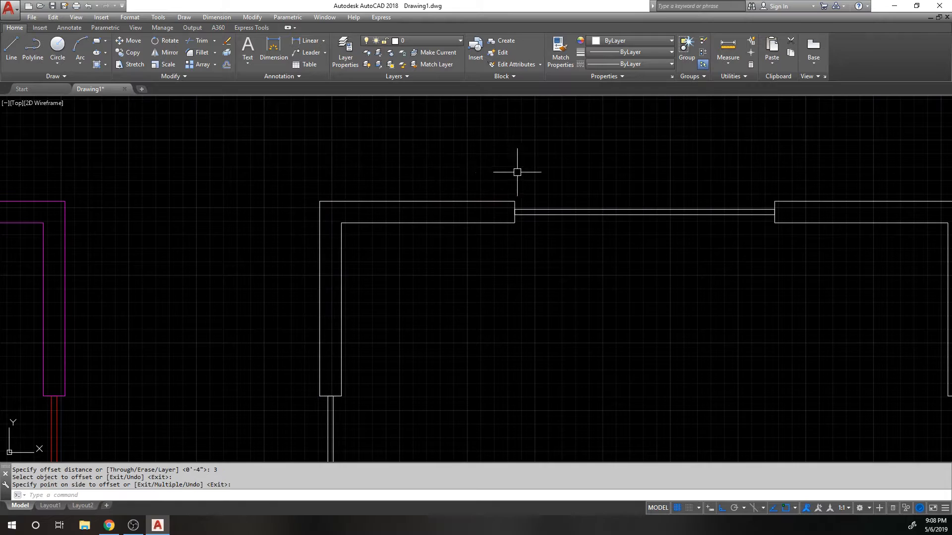
key("Return")
key("Return")
left_click(469, 202)
left_click(474, 175)
key("Return")
- Shorten the offset outline by 2" at both its upper-right end and its lower end
left_click(496, 185)
left_click(514, 184)
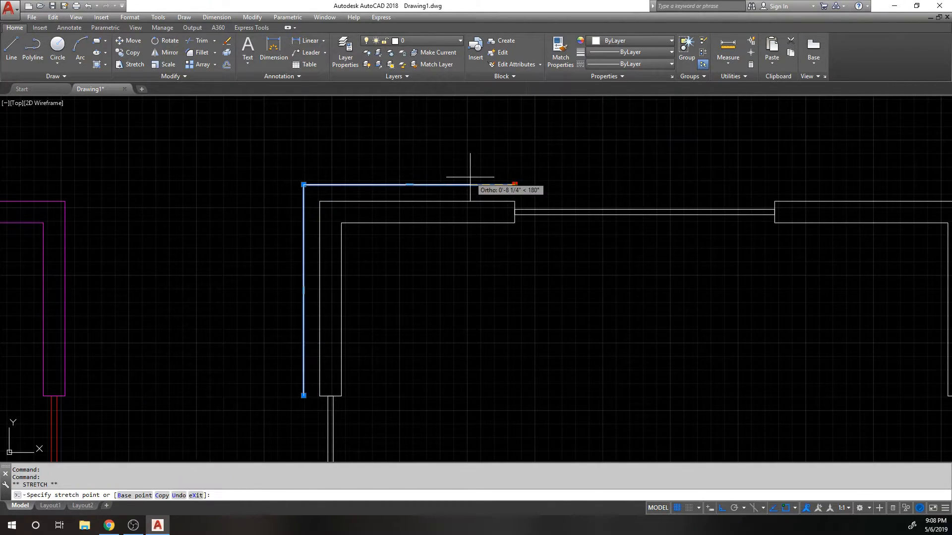
type("2")
key("Return")
left_click(303, 396)
type("2")
key("Return")
key("Escape")
- Try to draw a line closing the offset outline's lower end against the wall, and erase it
type("l")
key("Return")
left_click(307, 371)
left_click(321, 375)
type("i")
key("Return")
key("Escape")
left_click(314, 389)
left_click(310, 391)
type("e")
key("Return")
- Enable the Perpendicular object snap in the drafting settings
type("os")
key("Return")
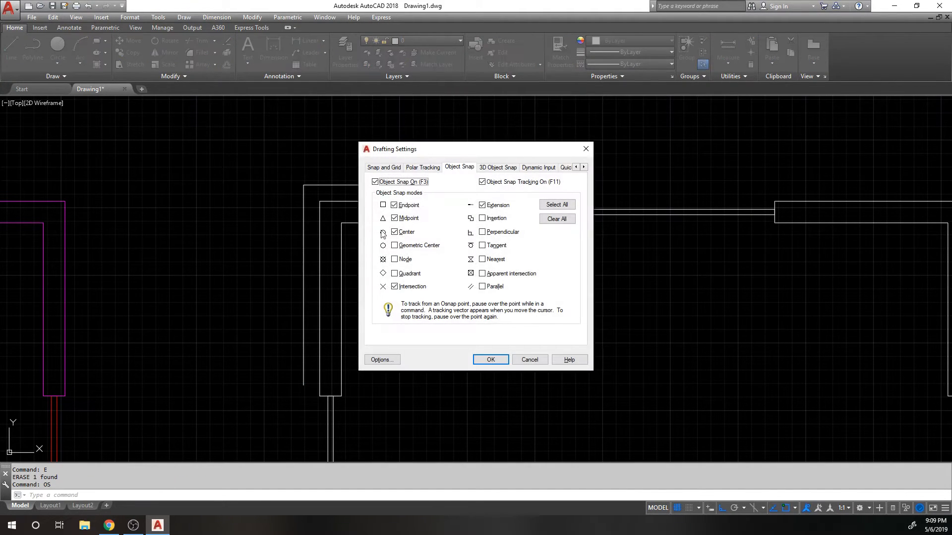
left_click(497, 232)
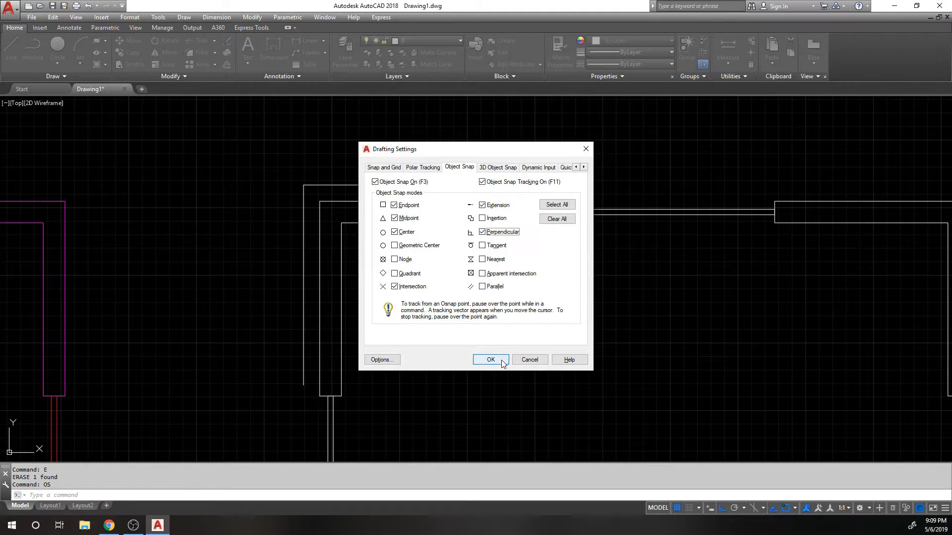
left_click(490, 359)
- Close both ends of the offset outline with short lines perpendicular to the wall's outer face
type("l")
key("Return")
left_click(504, 185)
key("Return")
key("Return")
left_click(304, 383)
left_click(320, 383)
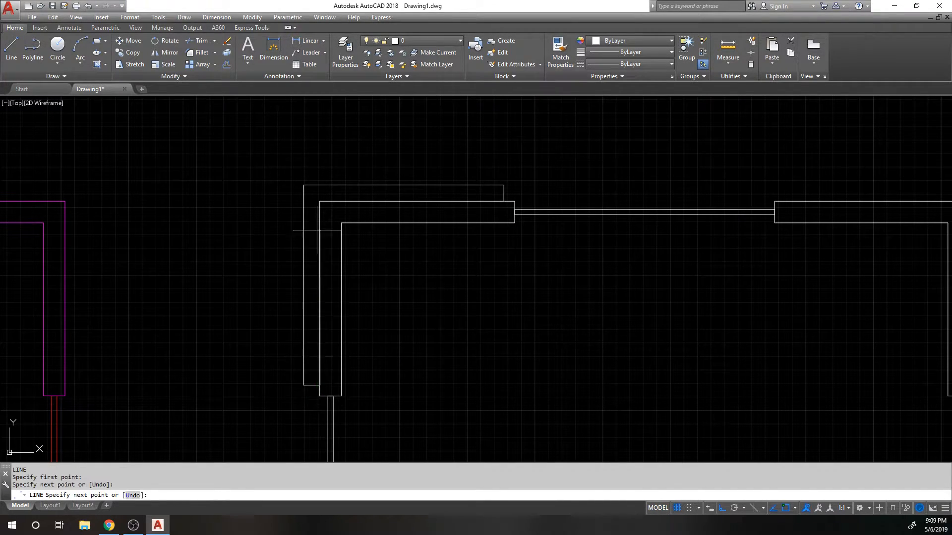
- Create a new layer named STONE and set its color to cyan
key("Return")
scroll(335, 130, "down", 2)
left_click(345, 52)
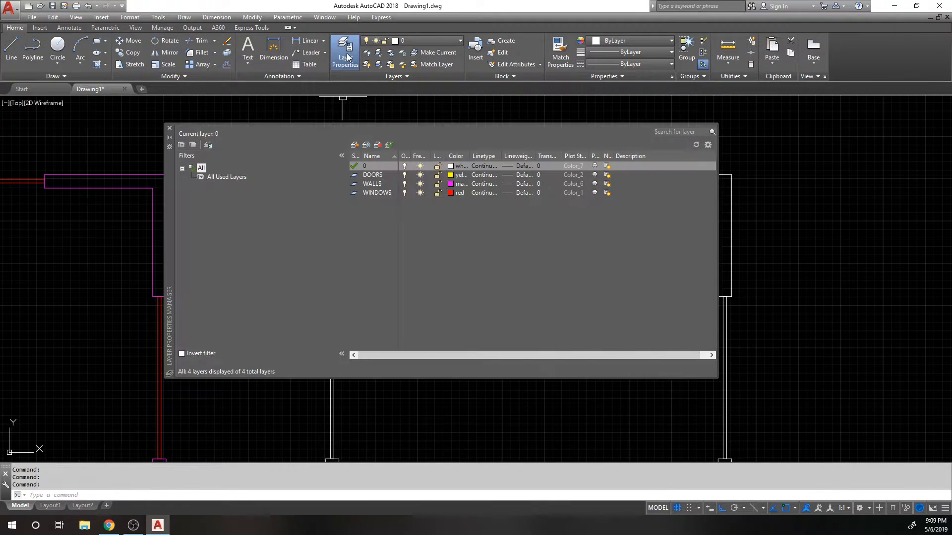
left_click(355, 145)
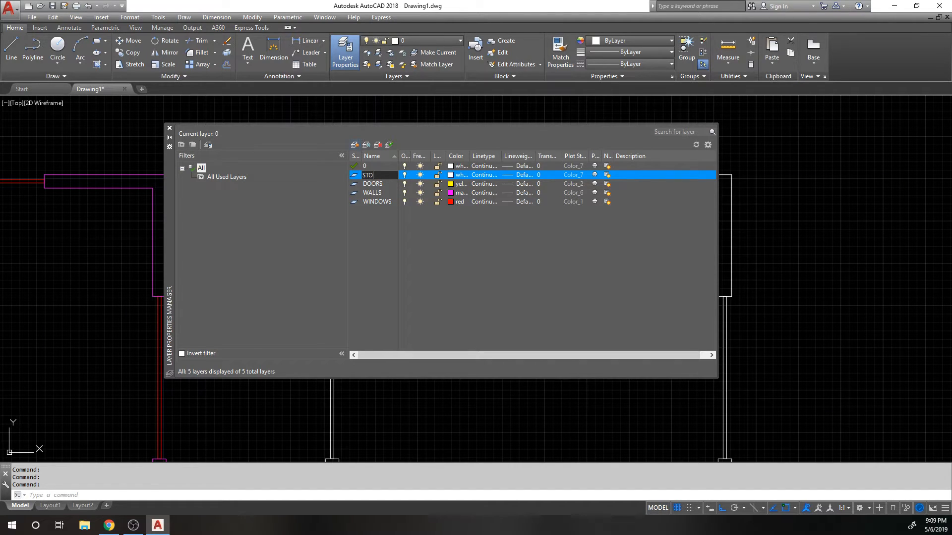
left_click(457, 175)
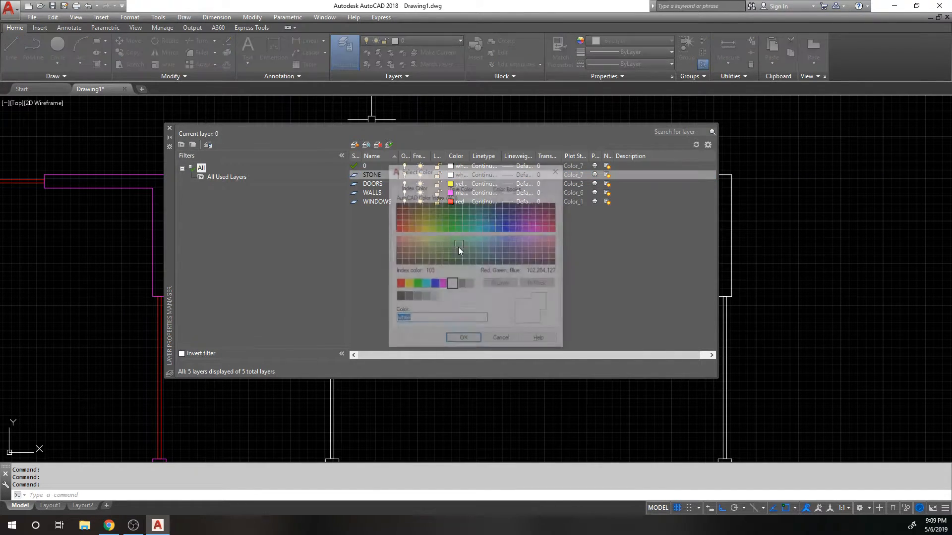
left_click(425, 284)
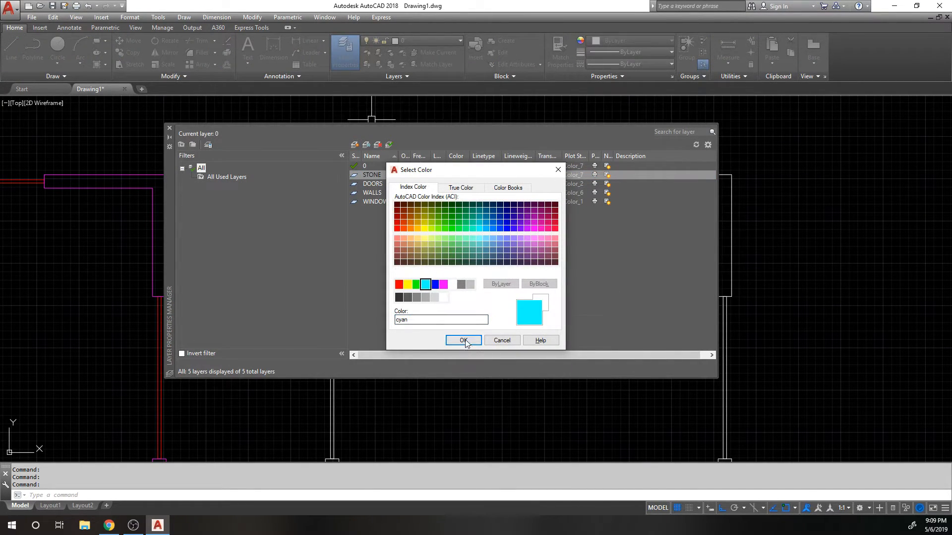
left_click(463, 340)
left_click(169, 129)
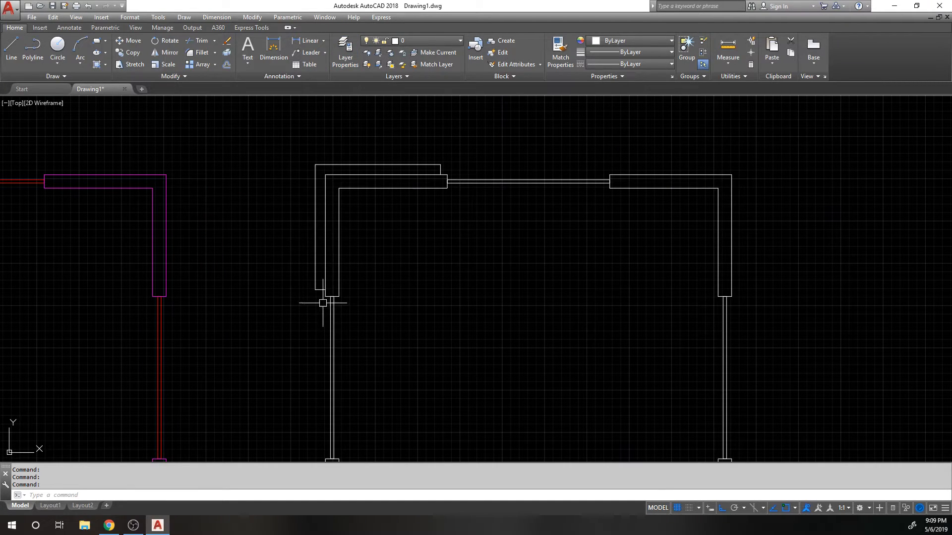
- Assign the offset outline and its two short end lines at the room copy's upper-left corner to layer STONE
left_click(323, 302)
left_click(272, 138)
left_click(471, 150)
left_click(442, 159)
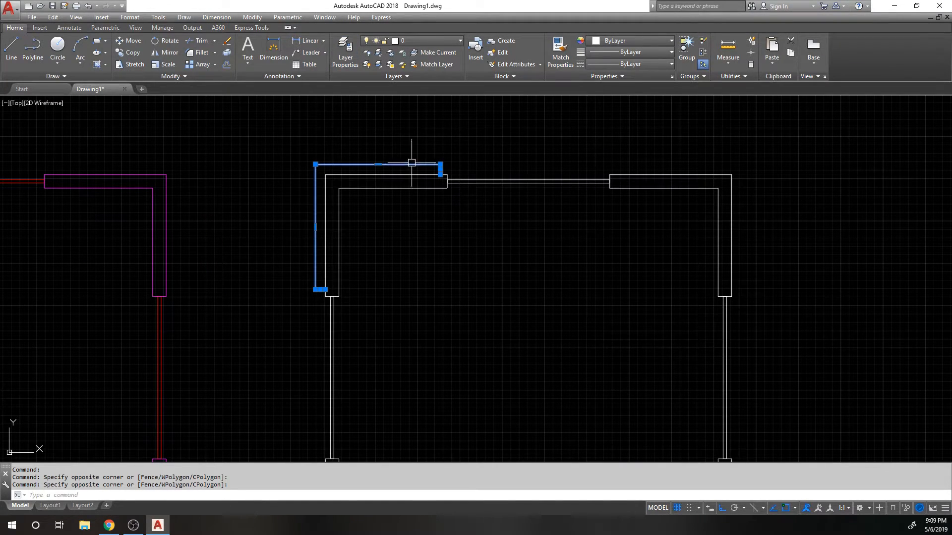
left_click(426, 41)
left_click(424, 77)
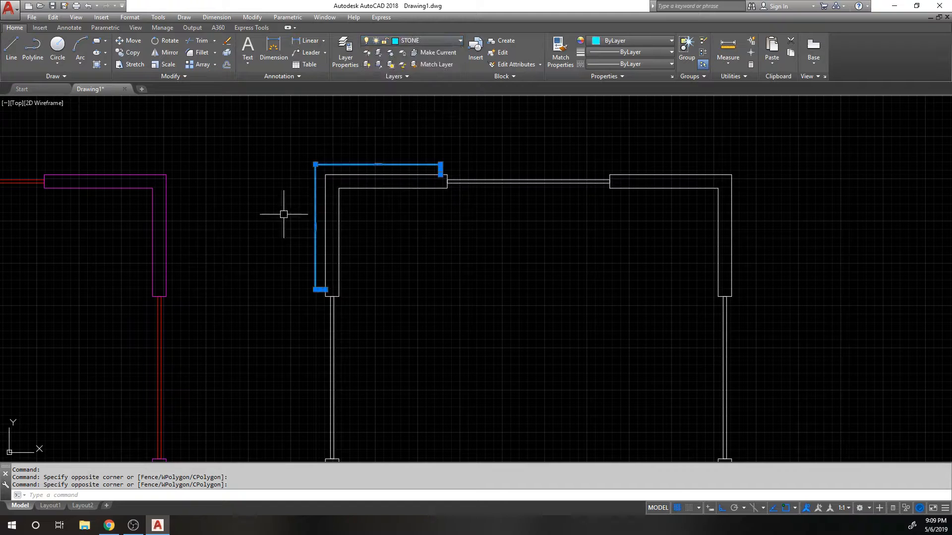
scroll(330, 229, "down", 2)
middle_click_drag(357, 277, 409, 246)
key("Escape")
scroll(378, 163, "up", 4)
left_click(406, 152)
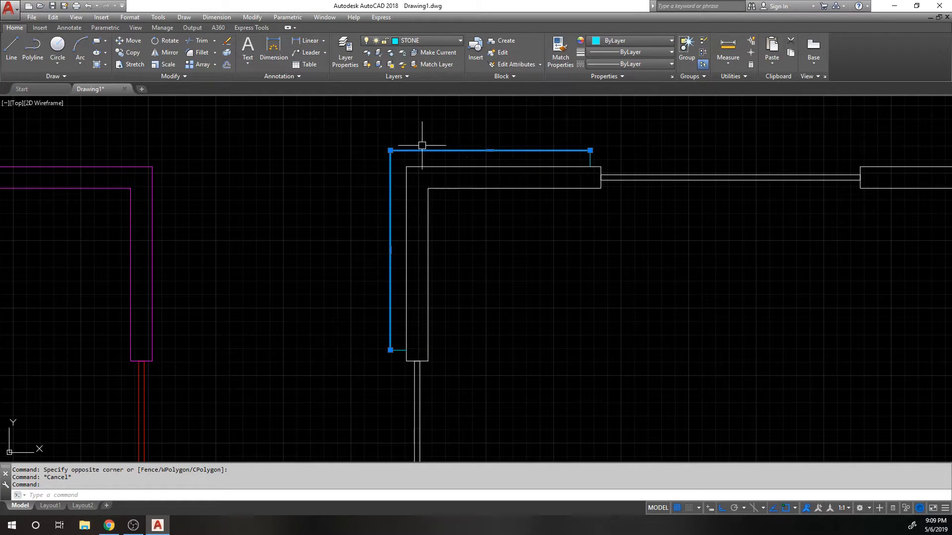
key("Escape")
scroll(421, 148, "down", 2)
- Assign the room copy's upper-left corner wall, adjoining windows and offset outline to layer 0
left_click(472, 151)
middle_click_drag(440, 143, 377, 157)
left_click(487, 132)
left_click(295, 301)
left_click(402, 42)
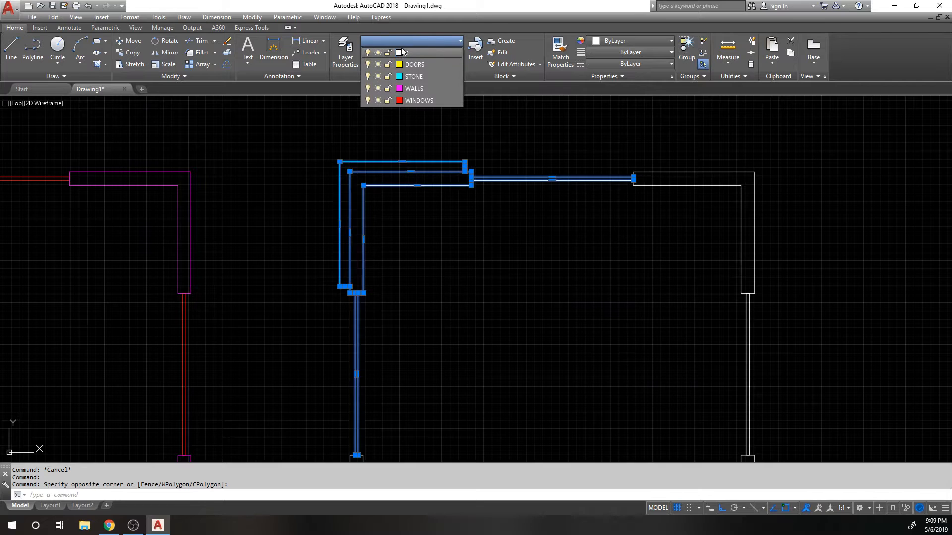
left_click(402, 51)
key("Escape")
scroll(406, 163, "up", 2)
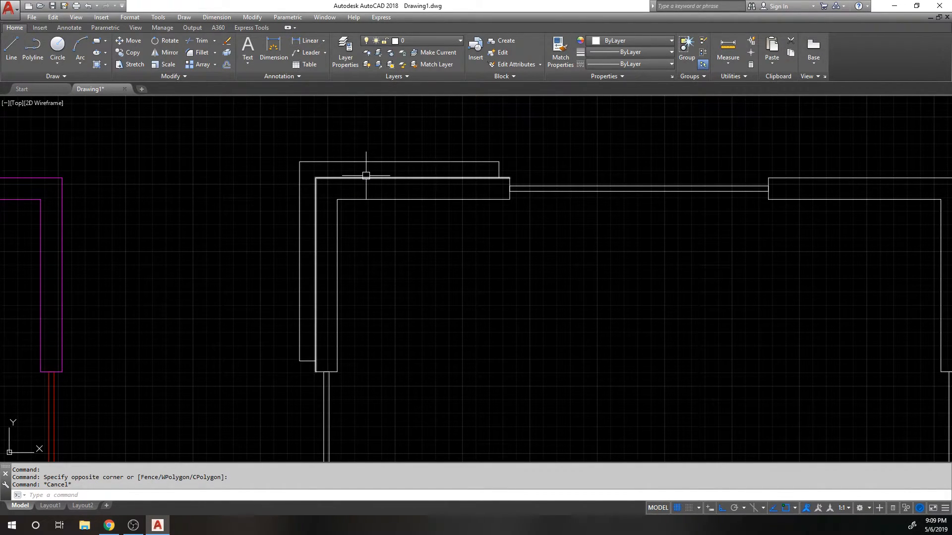
scroll(366, 176, "down", 4)
middle_click_drag(366, 247, 447, 215)
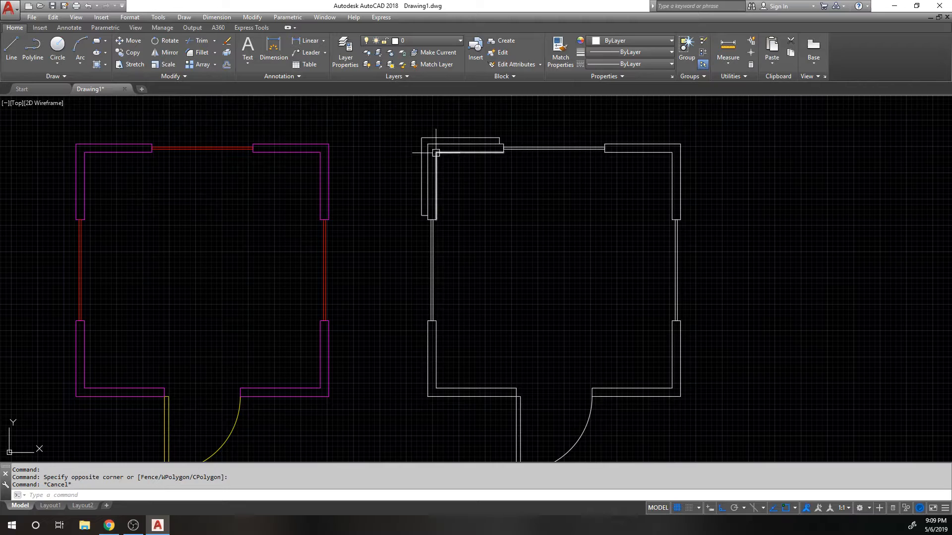
scroll(425, 142, "down", 2)
middle_click_drag(315, 228, 363, 237)
left_click(449, 227)
left_click(381, 227)
key("Escape")
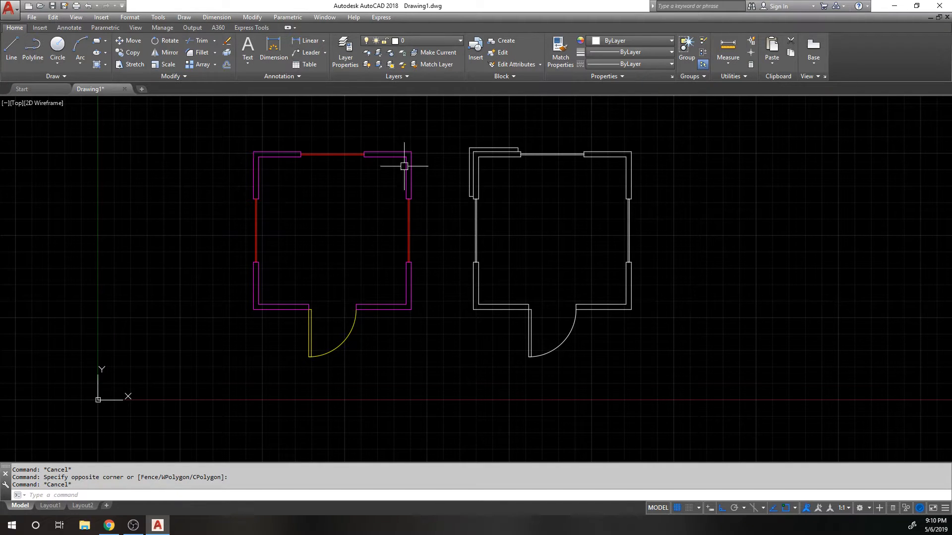
left_click(420, 39)
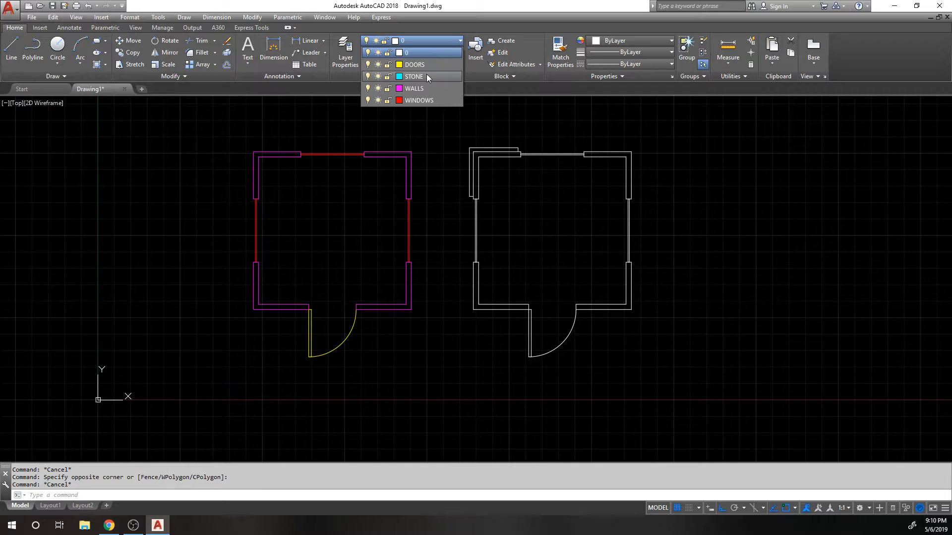
key("Escape")
key("Escape")
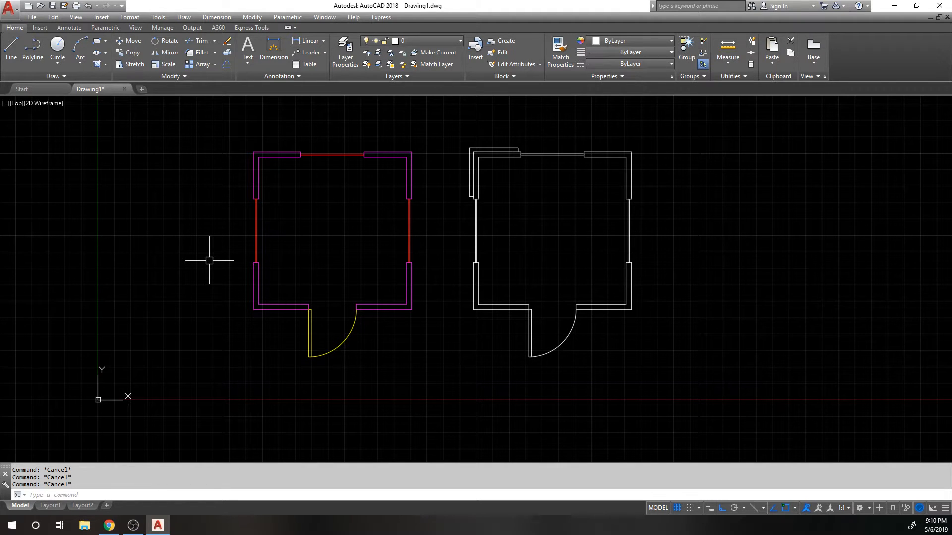
- Erase the entire white room copy, including its door, windows and offset outline
left_click(754, 382)
left_click(445, 121)
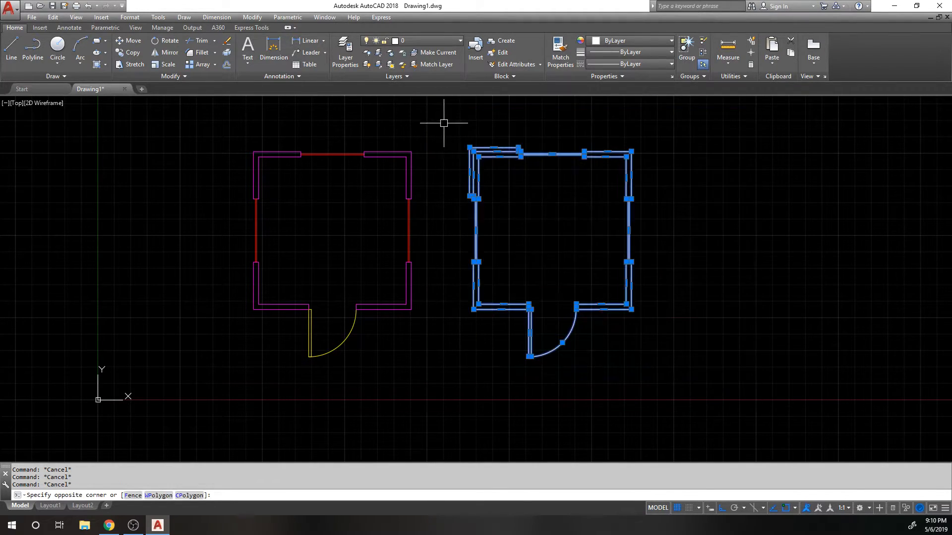
type("E")
key("Return")
- Load the DASHED linetype from acad.lin while choosing a linetype for the WINDOWS layer
scroll(358, 223, "up", 2)
mouse_move(331, 227)
middle_mouse_down()
mouse_move(358, 223)
mouse_move(361, 244)
middle_mouse_up()
scroll(361, 242, "down", 2)
scroll(382, 148, "up", 2)
middle_click_drag(382, 153, 399, 99)
left_click(357, 66)
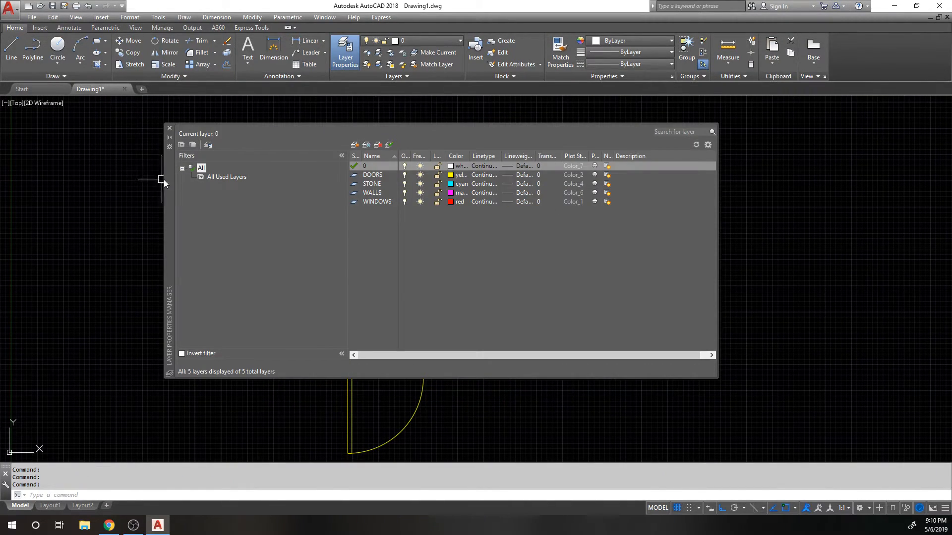
left_click_drag(169, 181, 315, 204)
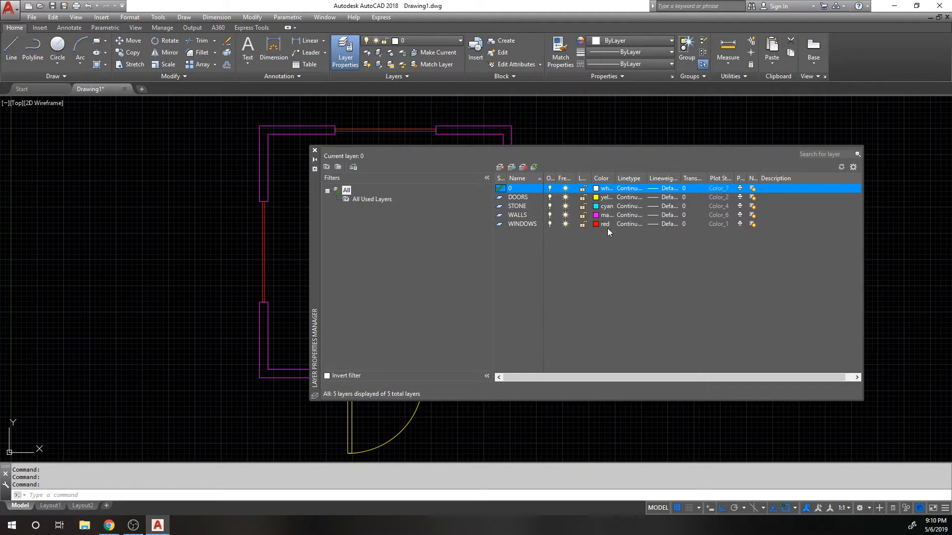
left_click(623, 225)
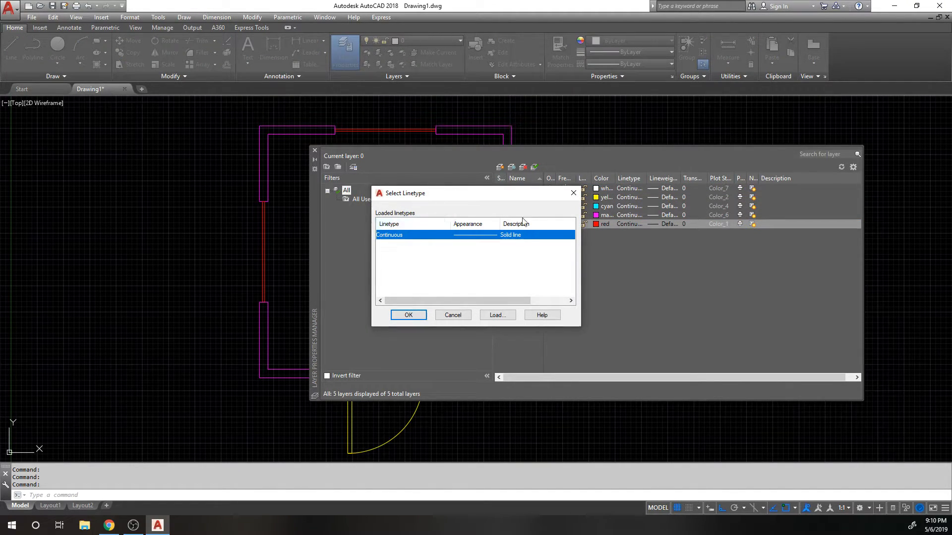
left_click(496, 315)
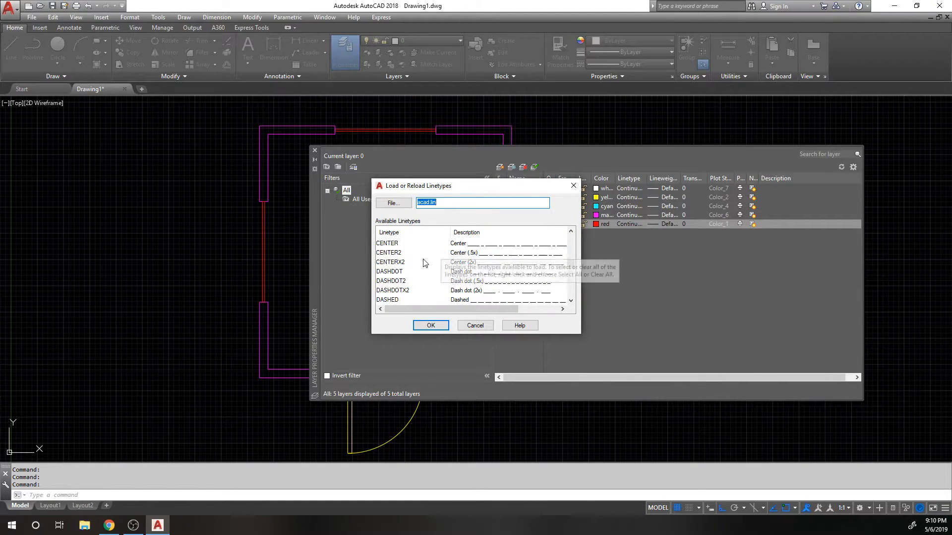
left_click(389, 300)
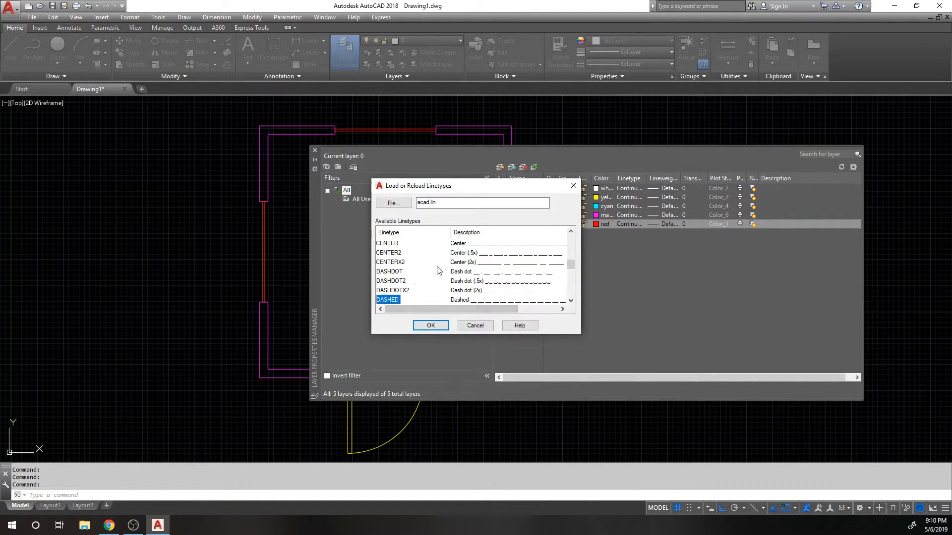
mouse_move(527, 194)
left_mouse_down()
mouse_move(602, 214)
mouse_move(639, 240)
mouse_move(589, 228)
mouse_move(522, 178)
left_mouse_up()
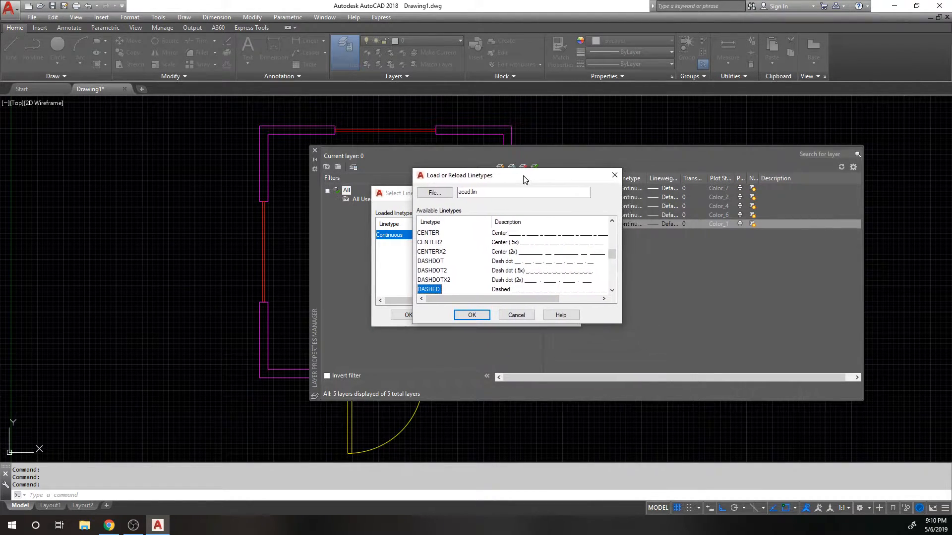
scroll(516, 254, "down", 3)
scroll(495, 248, "up", 1)
left_click(429, 233)
scroll(428, 233, "up", 1)
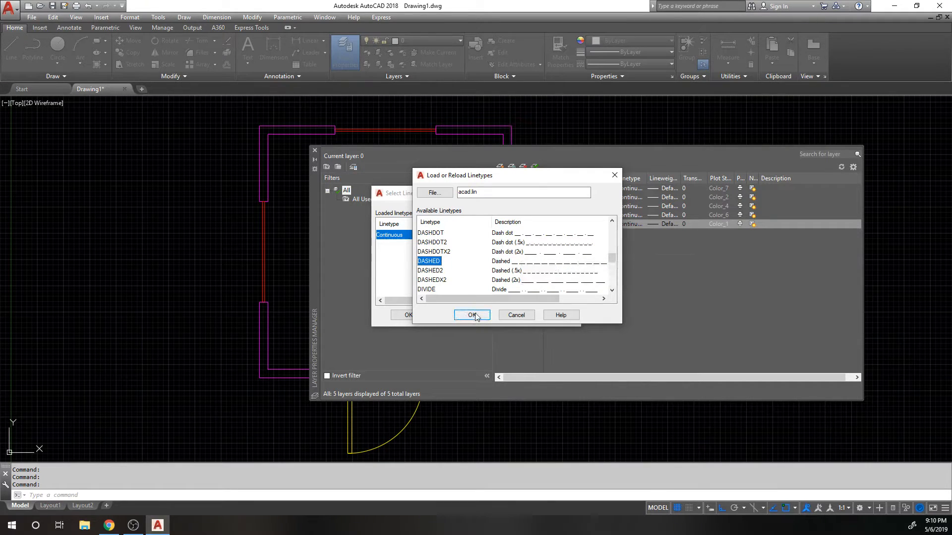
left_click(470, 315)
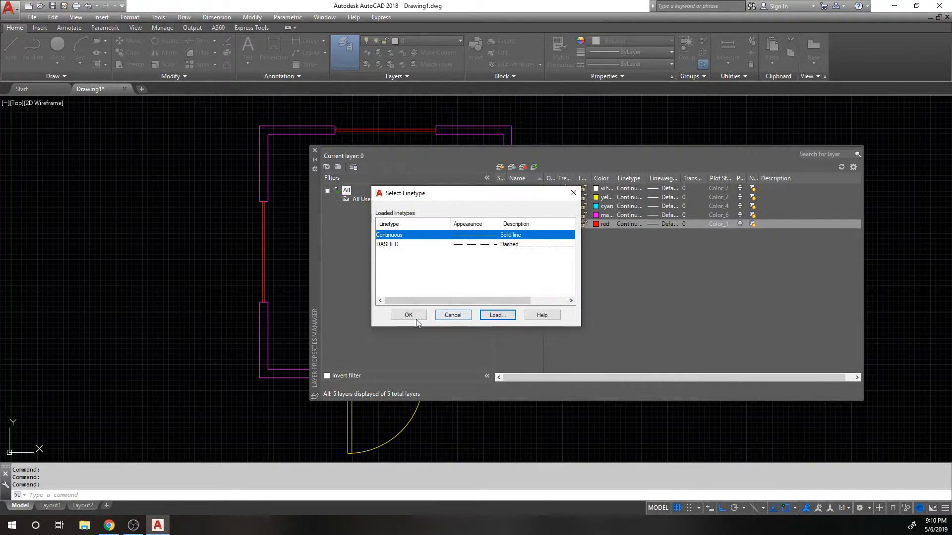
left_click(408, 315)
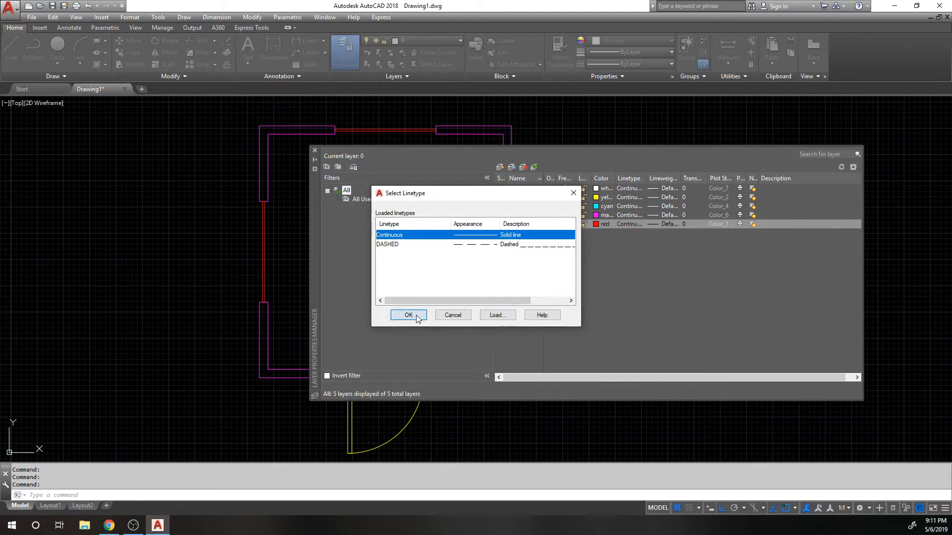
- Assign the DASHED linetype to the WINDOWS layer and close the layer manager
scroll(268, 252, "up", 8)
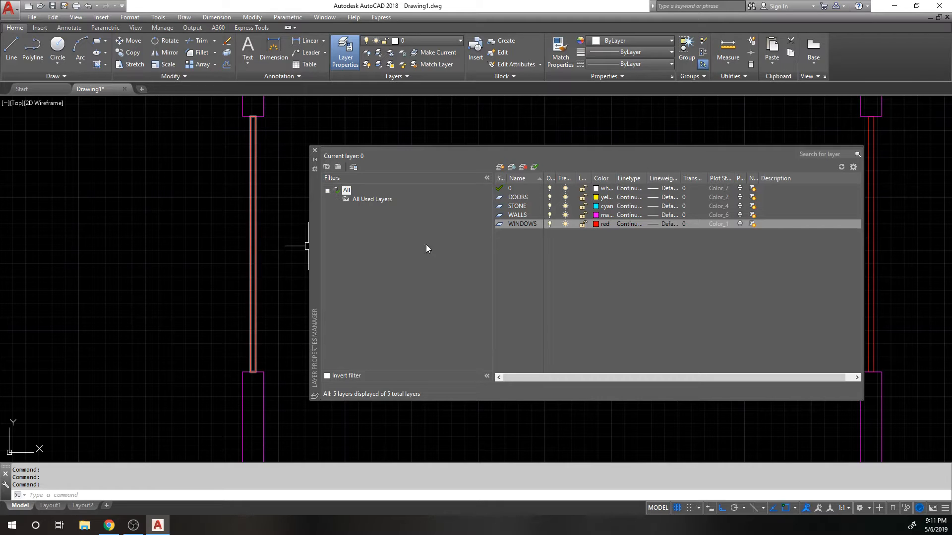
left_click(629, 224)
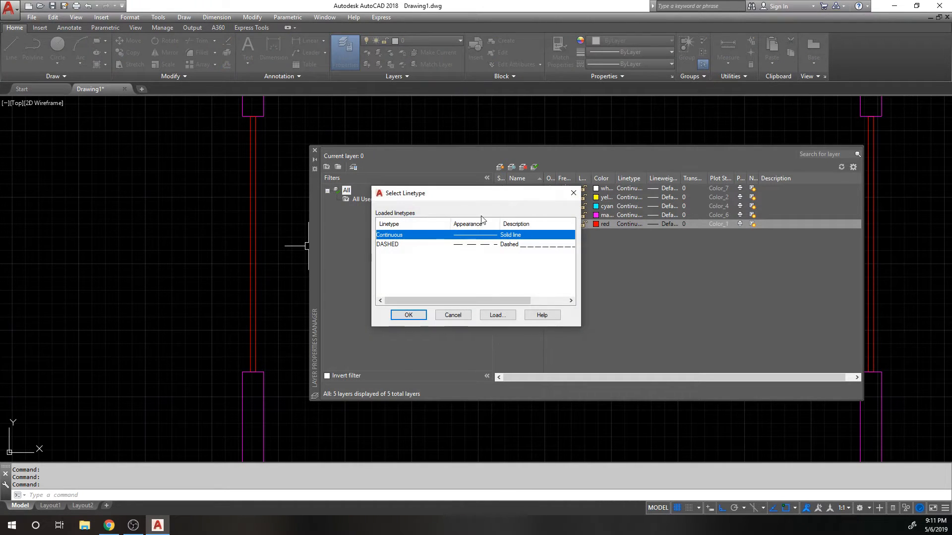
left_click(391, 244)
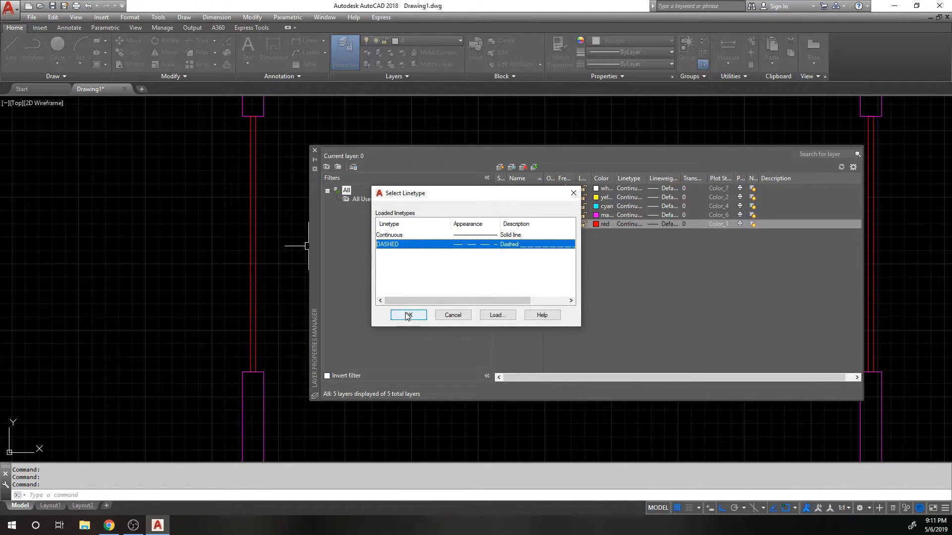
left_click(407, 314)
scroll(244, 206, "up", 3)
key("Escape")
scroll(233, 207, "down", 3)
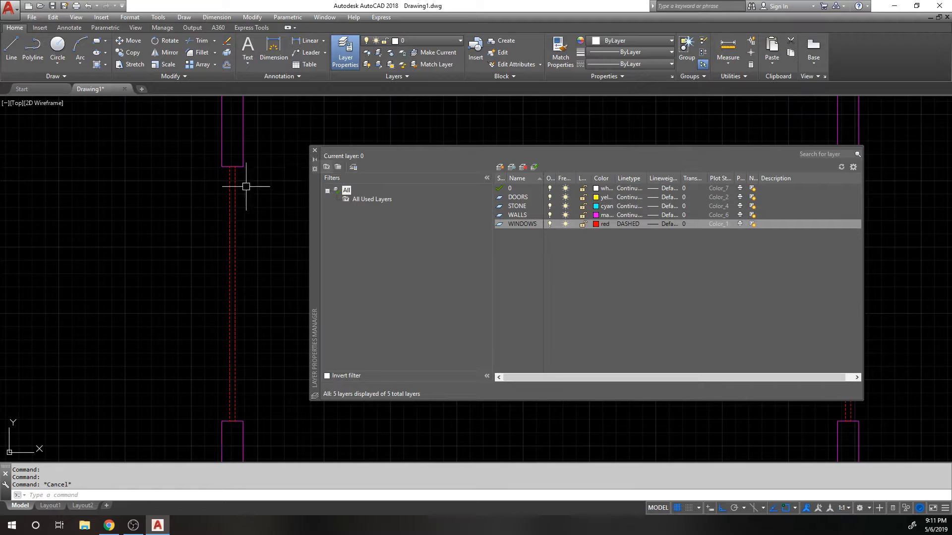
left_click(314, 151)
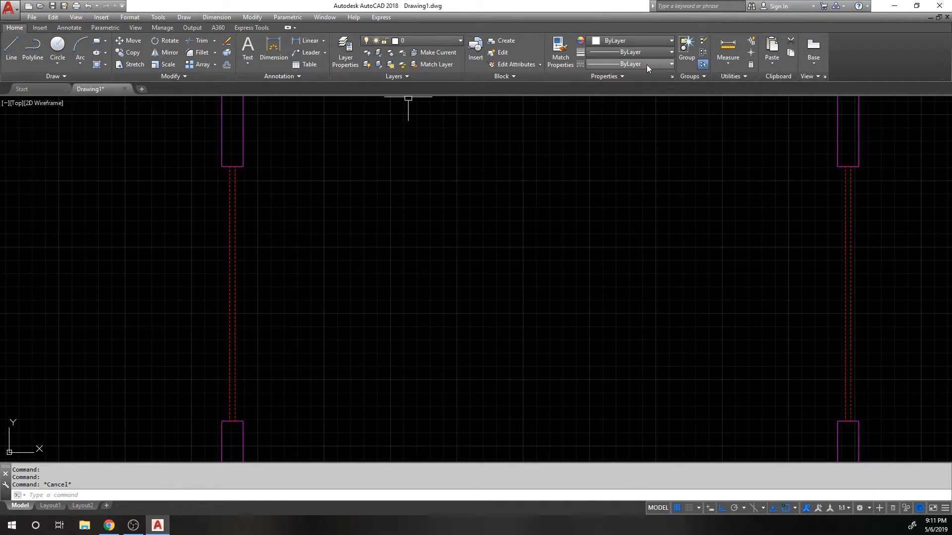
left_click(618, 77)
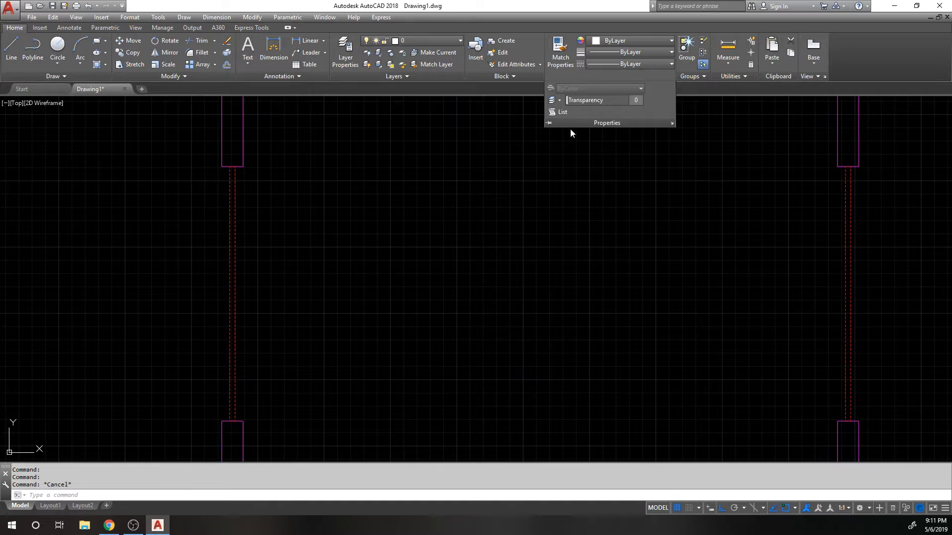
left_click(548, 188)
key("Escape")
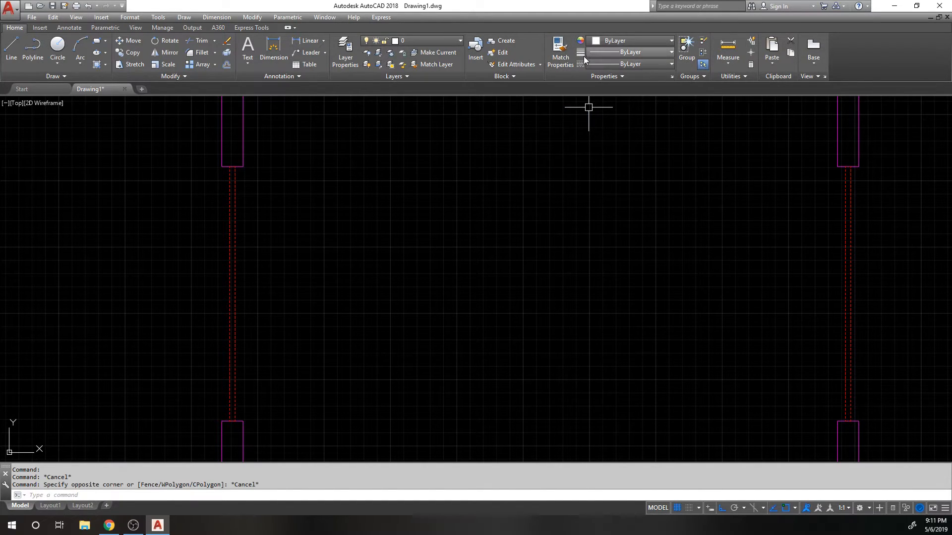
key("Escape")
- Set the global linetype scale factor to 5 in the Linetype Manager
type("LINETYPE")
key("Return")
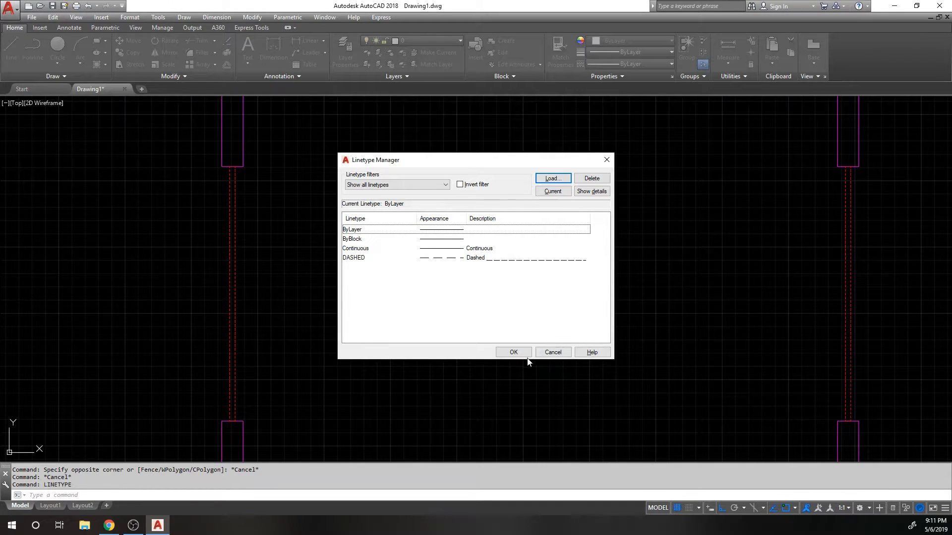
left_click(591, 192)
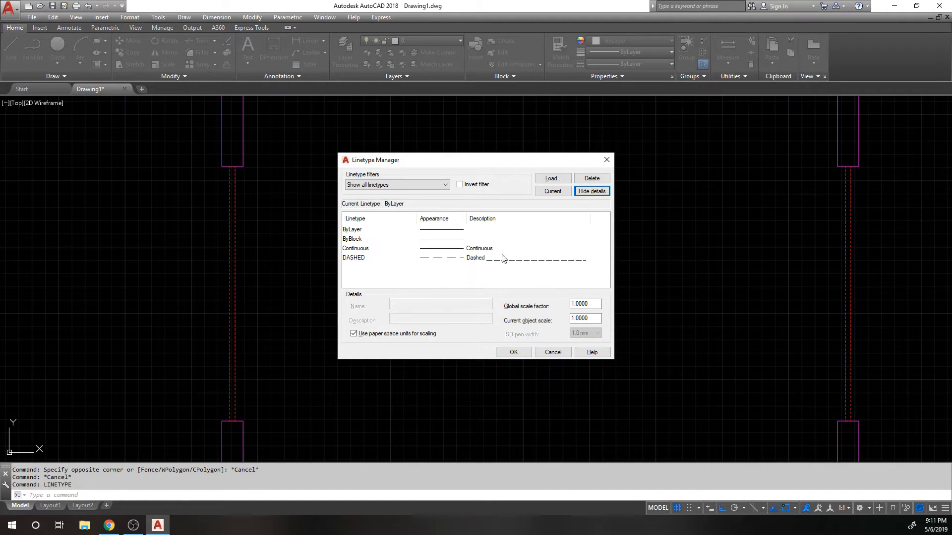
double_click(577, 304)
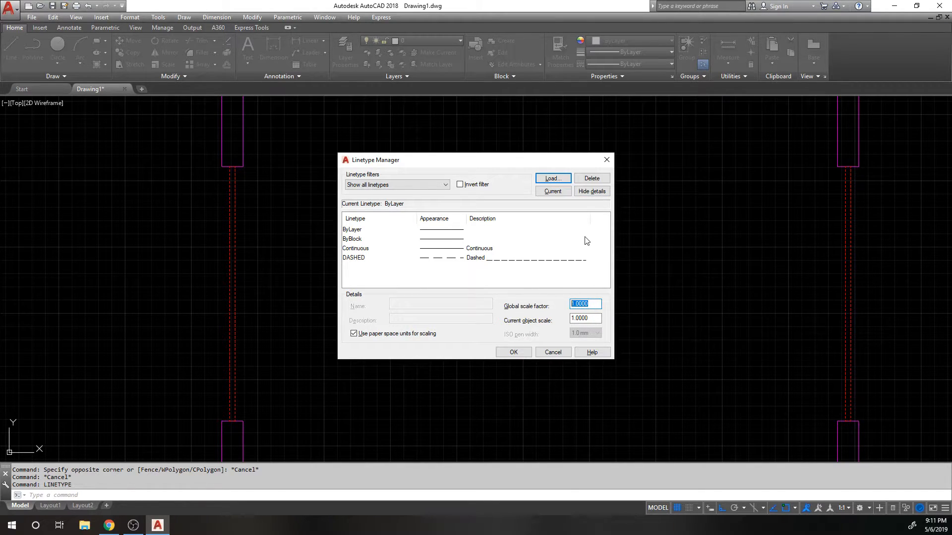
type("5")
left_click(512, 352)
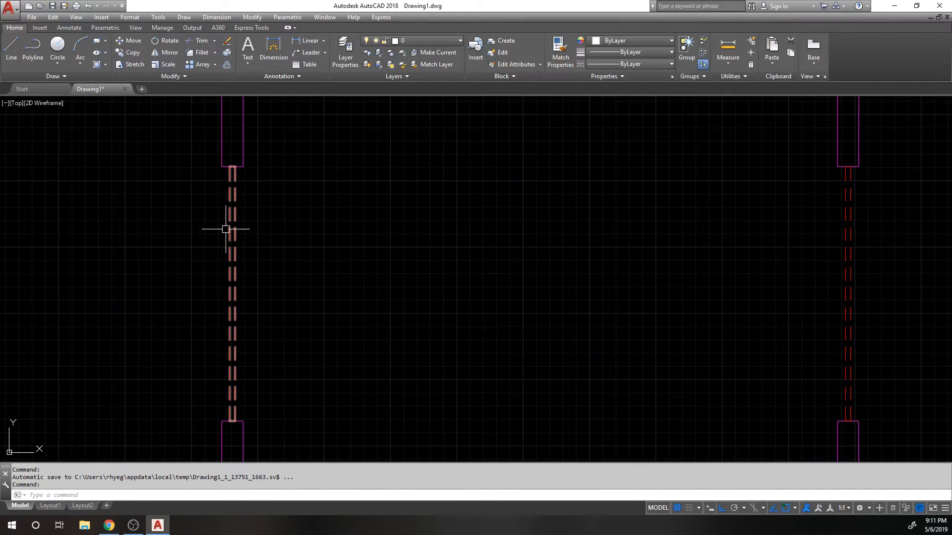
- Examine how the dashed windows display in the whole room plan and close up
scroll(231, 229, "down", 4)
scroll(234, 224, "up", 4)
scroll(233, 224, "down", 4)
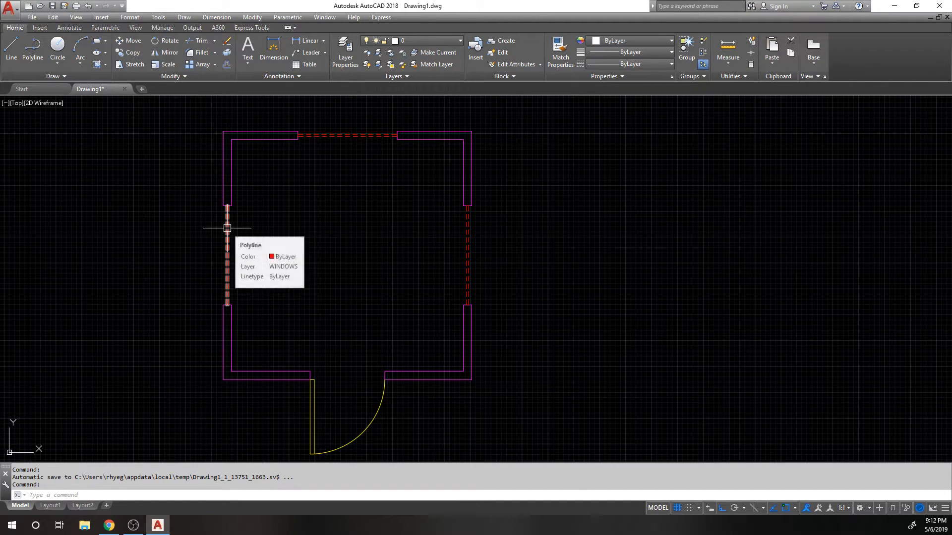
scroll(238, 223, "down", 2)
scroll(248, 219, "up", 2)
middle_click_drag(237, 223, 307, 236)
scroll(272, 213, "down", 2)
scroll(309, 234, "up", 2)
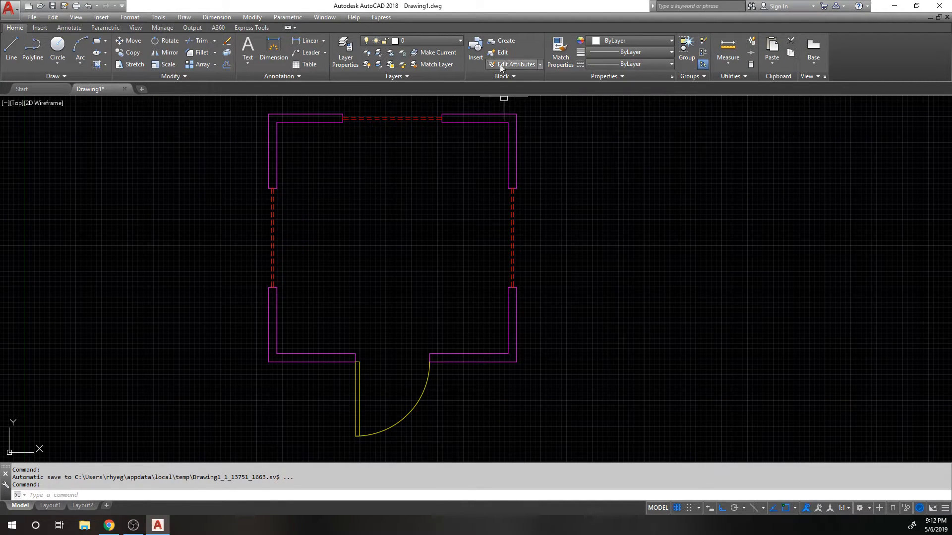
key("Escape")
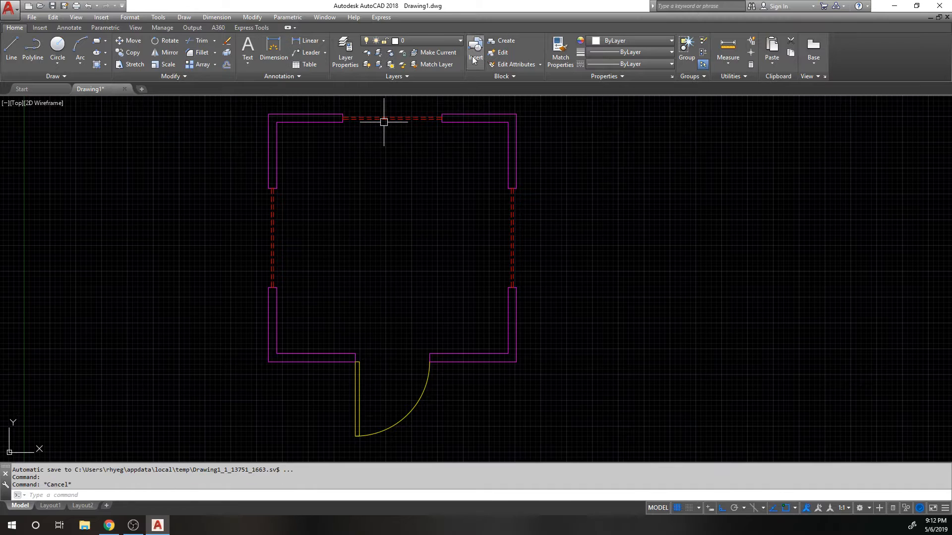
- Open the layer manager, move it off the plan's west wall, and try to turn off the WINDOWS layer
left_click(346, 49)
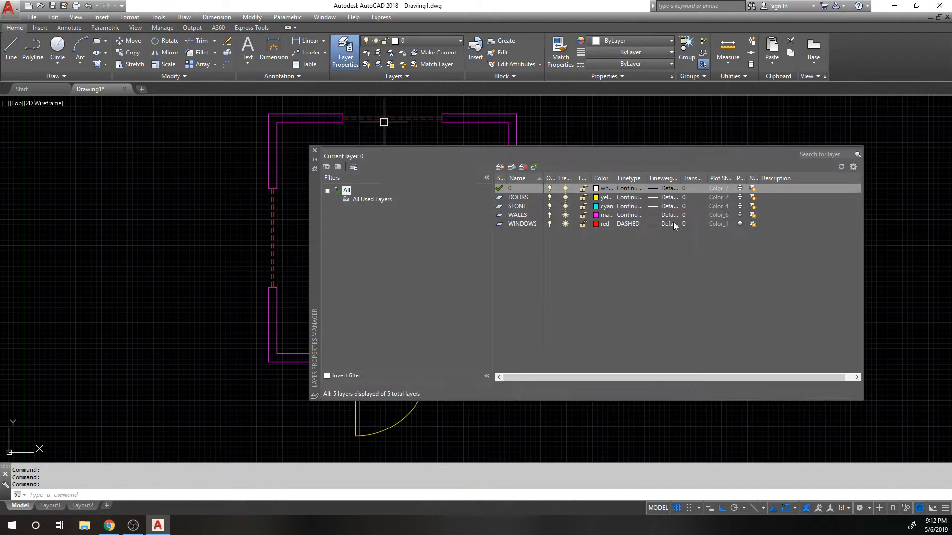
left_click_drag(306, 213, 351, 206)
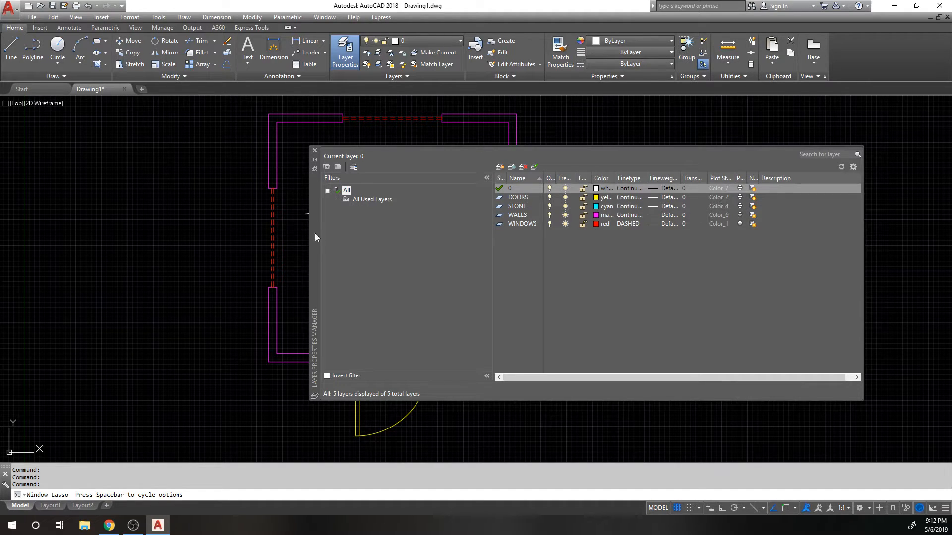
left_click_drag(317, 292, 371, 315)
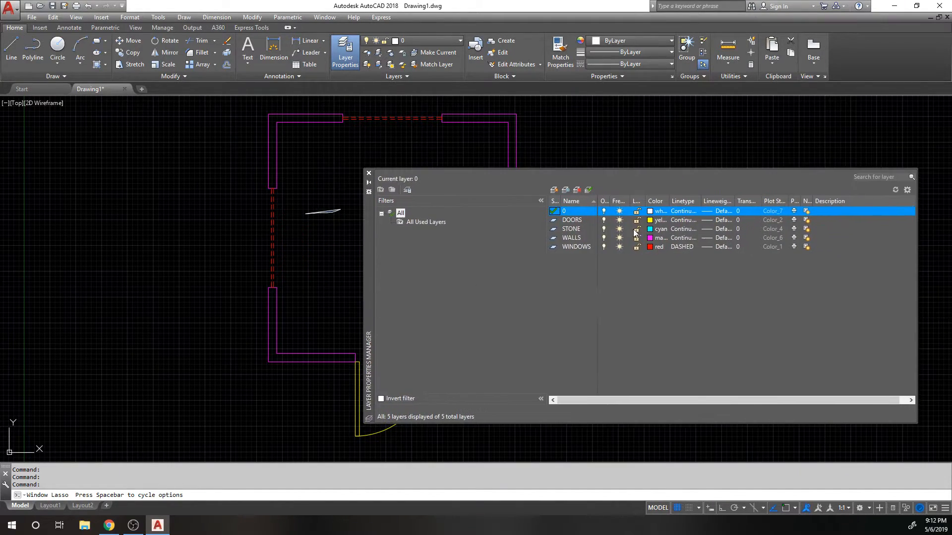
left_click(603, 247)
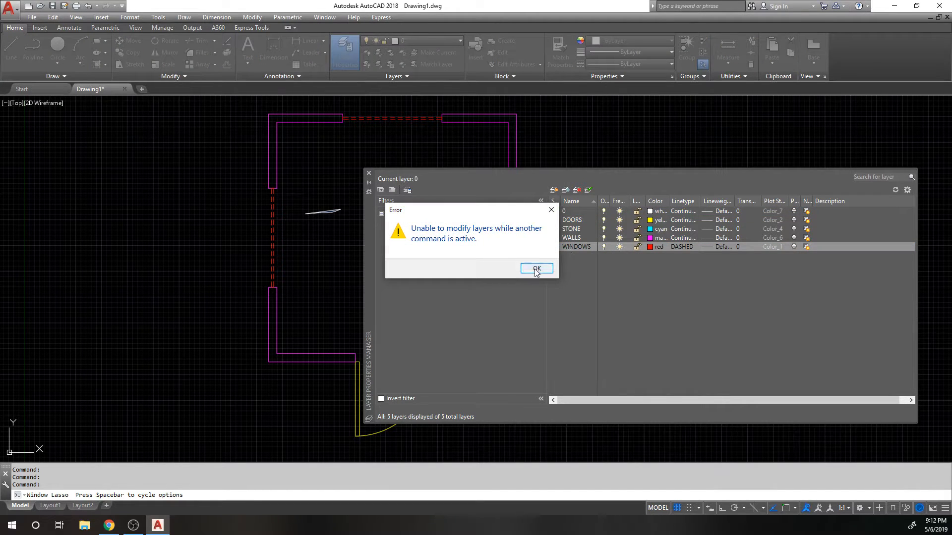
left_click(536, 268)
key("Escape")
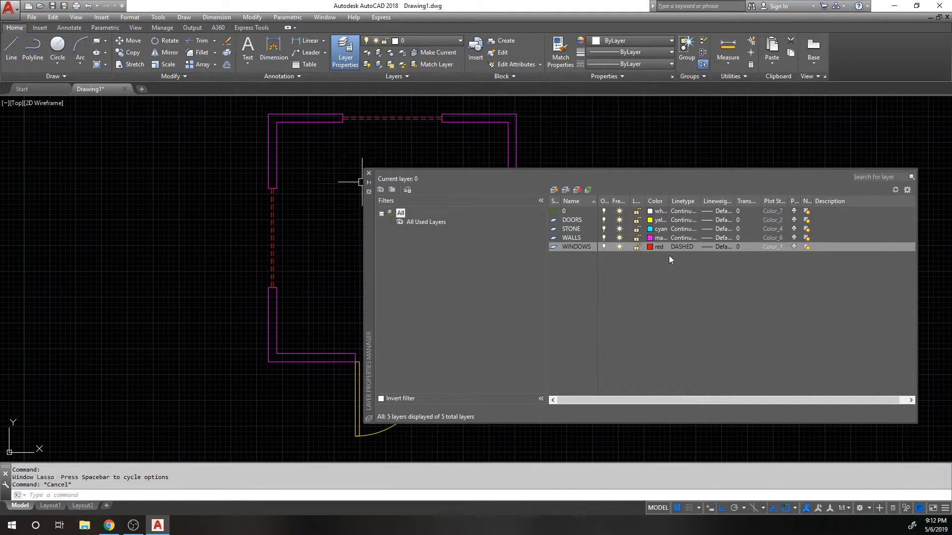
- Toggle the WINDOWS layer's visibility off and back on twice, shifting the layer manager slightly
left_click(603, 247)
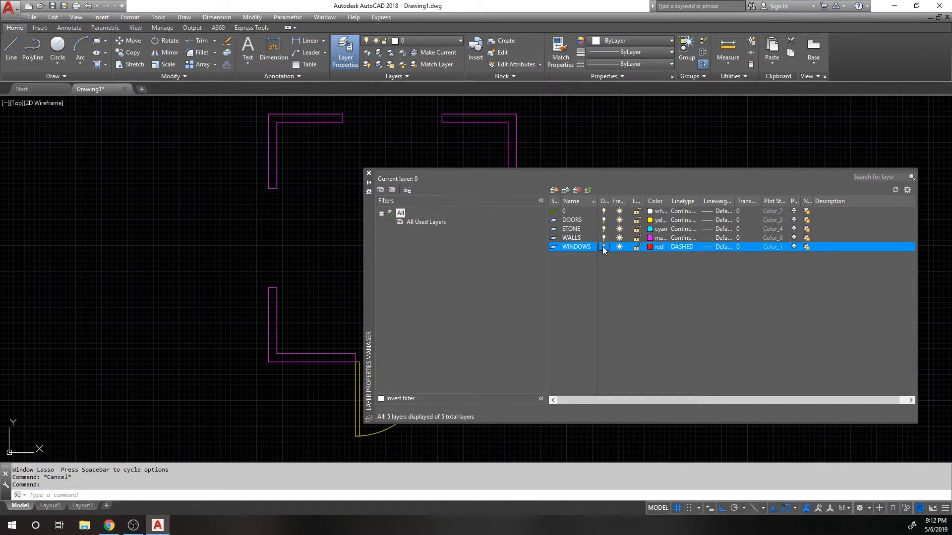
left_click(603, 248)
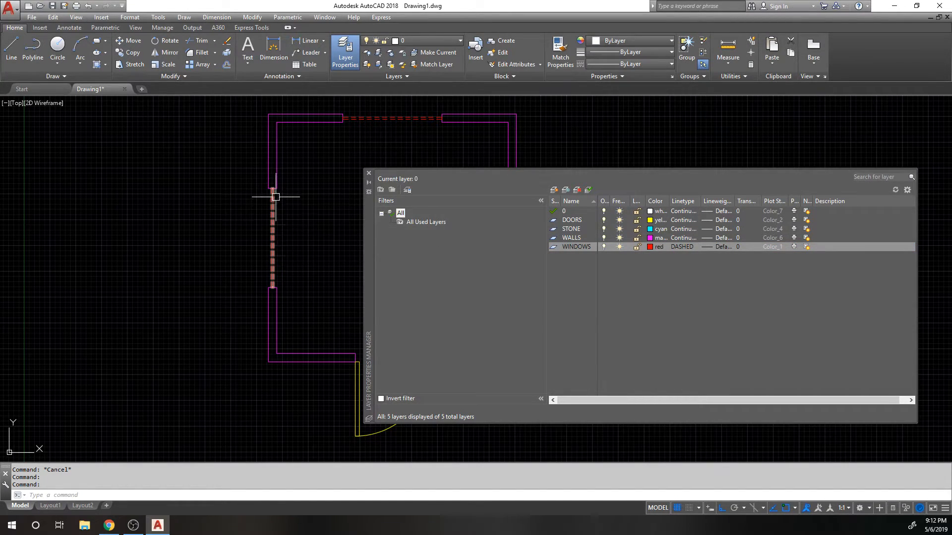
left_click(604, 247)
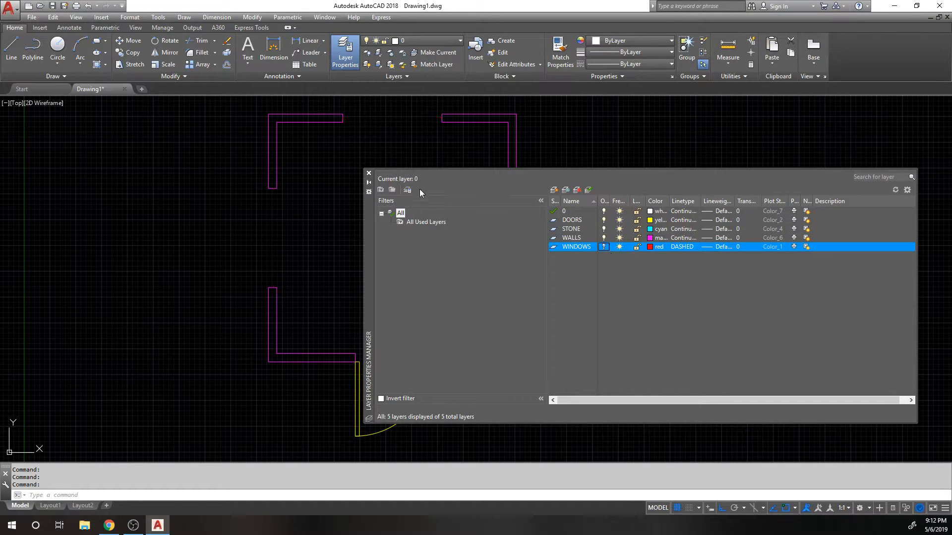
mouse_move(368, 225)
left_mouse_down()
mouse_move(493, 192)
mouse_move(374, 222)
left_mouse_up()
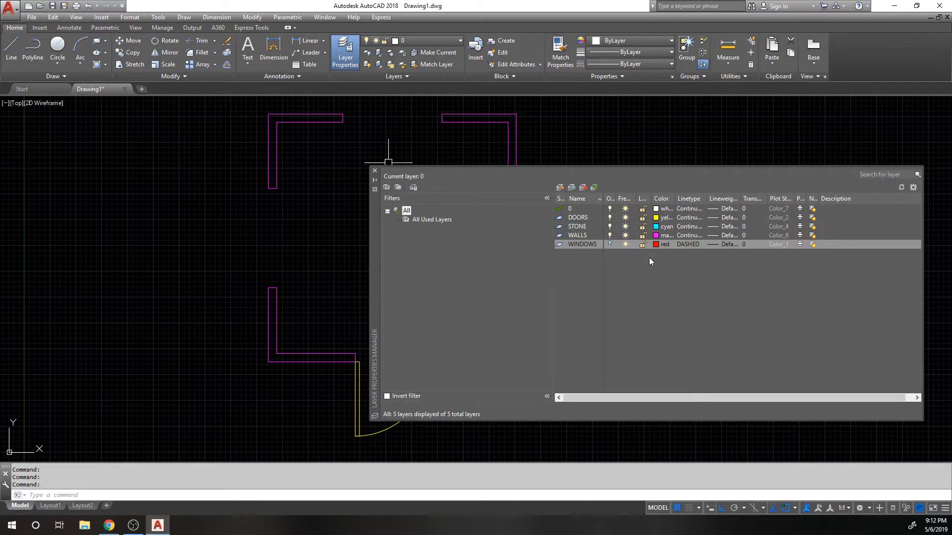
left_click(611, 244)
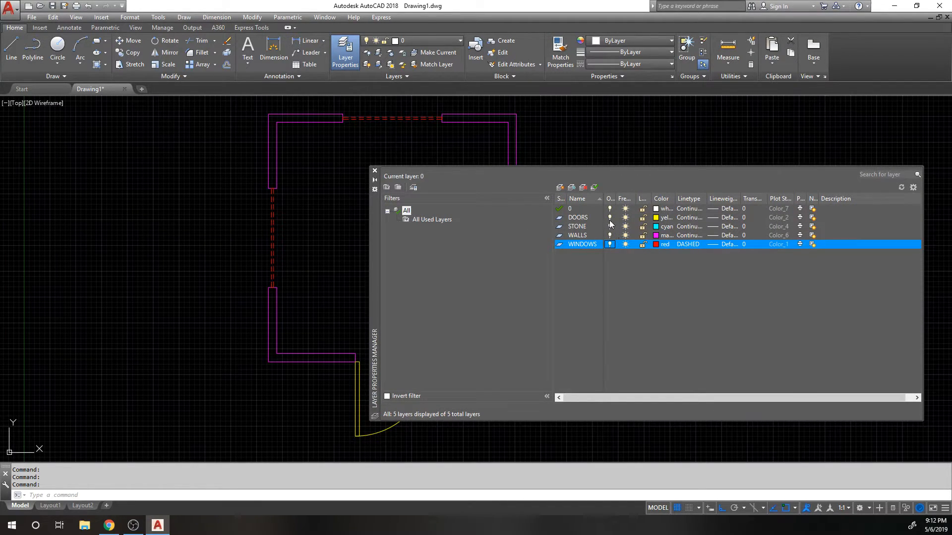
- Turn the DOORS layer off and back on, and do the same with the WALLS layer
left_click(610, 220)
left_click(610, 220)
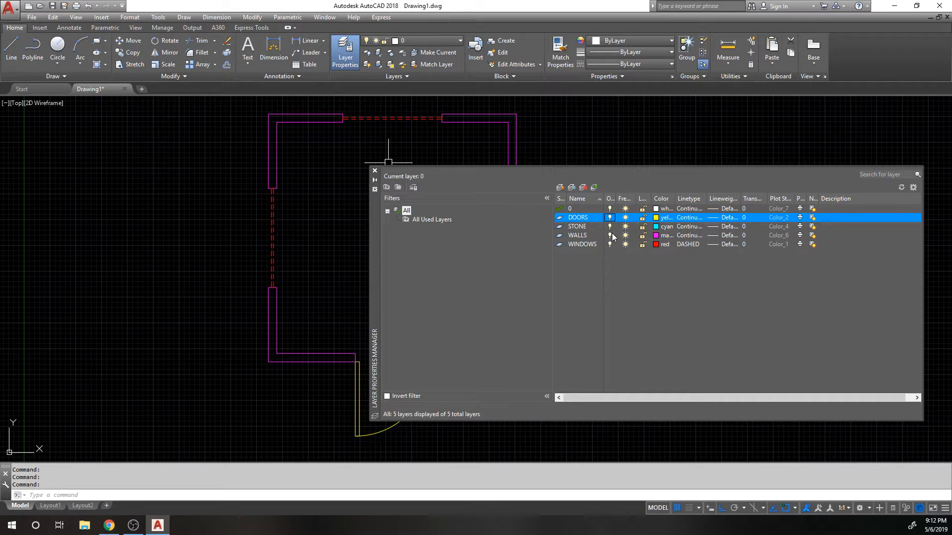
left_click(610, 236)
left_click(611, 236)
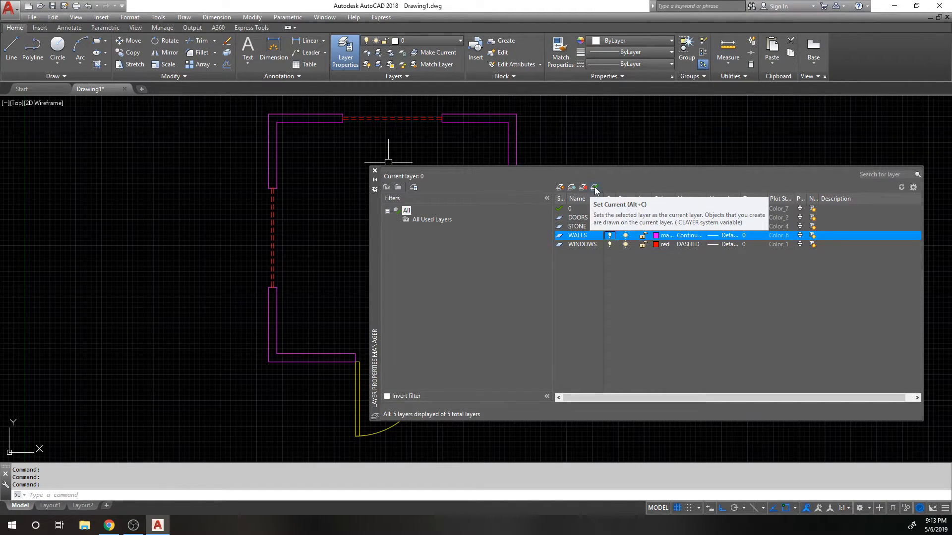
- Make DOORS the current layer and close the layer manager
left_click(579, 218)
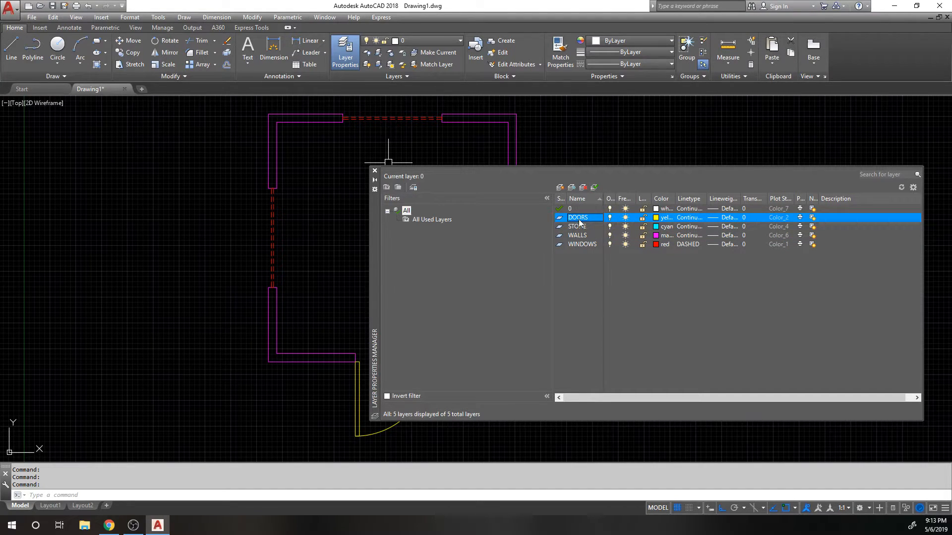
double_click(559, 218)
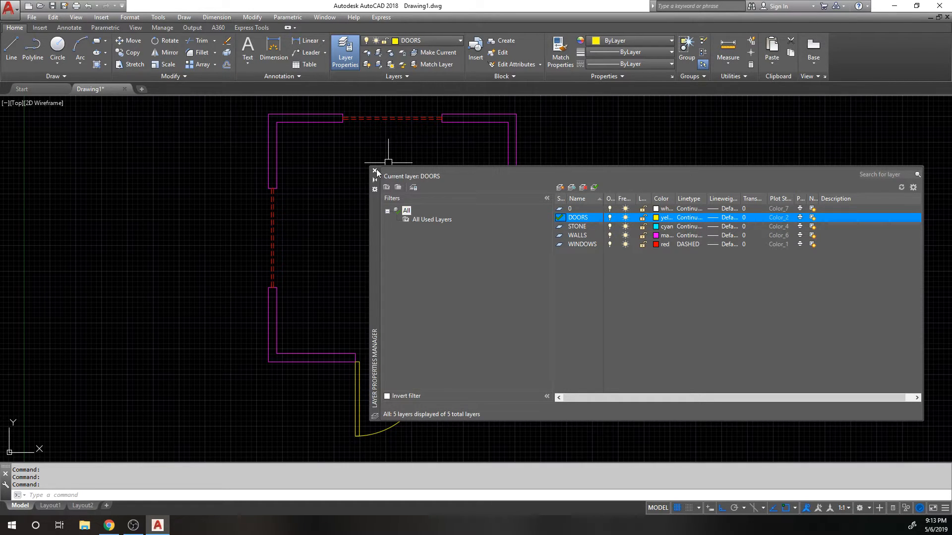
left_click(375, 171)
- Draw a short horizontal test line on the DOORS layer in the upper part of the room
type("l")
key("Return")
left_click(316, 195)
left_click(393, 195)
key("Return")
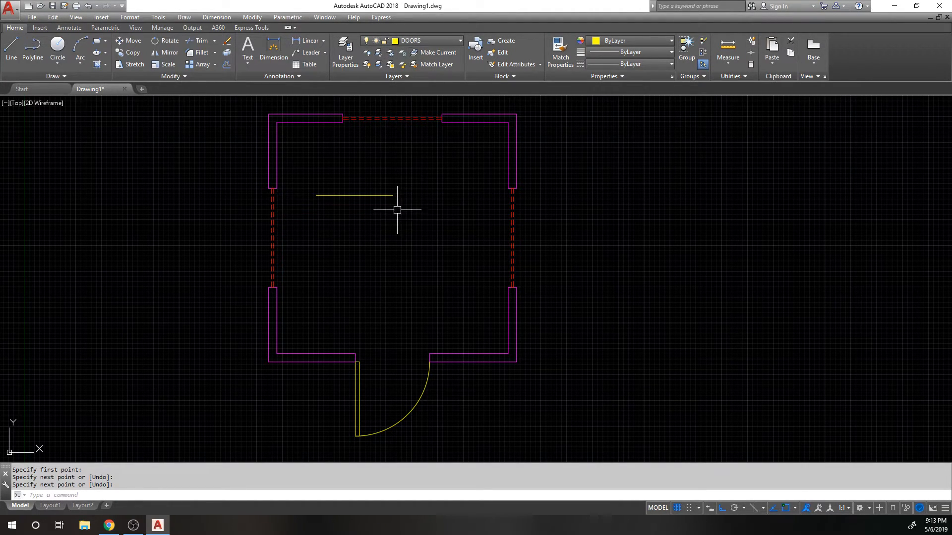
- Make WALLS the current layer and draw a second horizontal test line below the yellow one
left_click(432, 41)
left_click(429, 89)
key("Escape")
type("l")
key("Return")
left_click(341, 239)
left_click(431, 259)
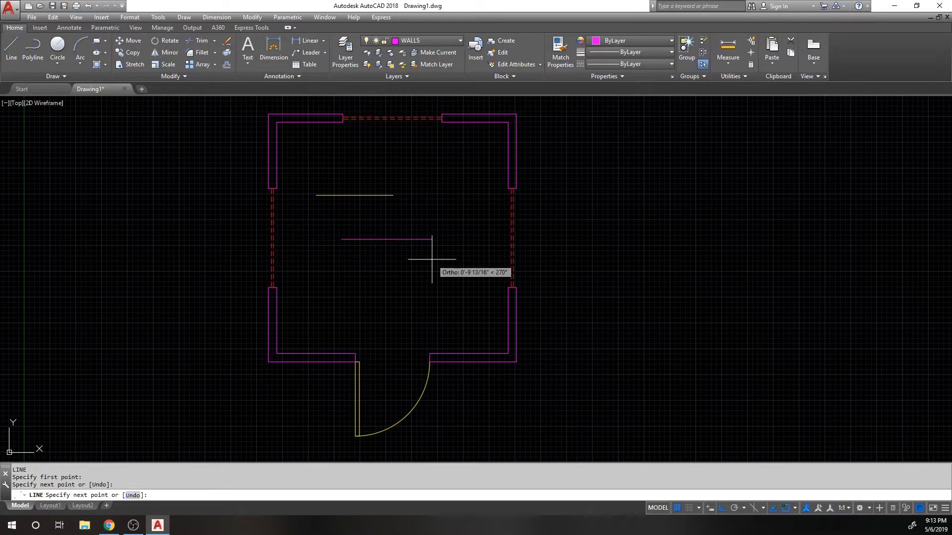
key("Return")
- Erase both test lines inside the room
left_click(435, 271)
left_click(350, 176)
type("e")
key("Return")
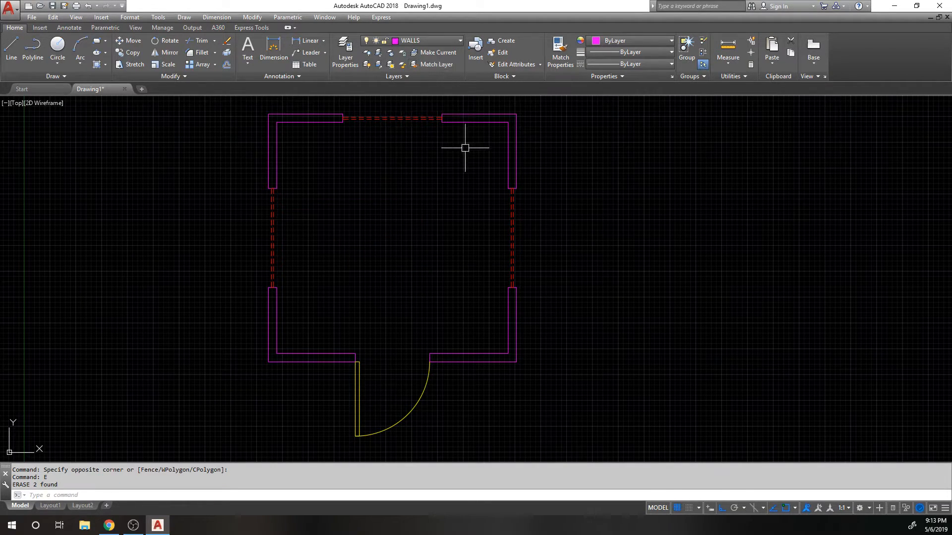
- Try to turn off the WALLS layer while it is the current layer
left_click(423, 41)
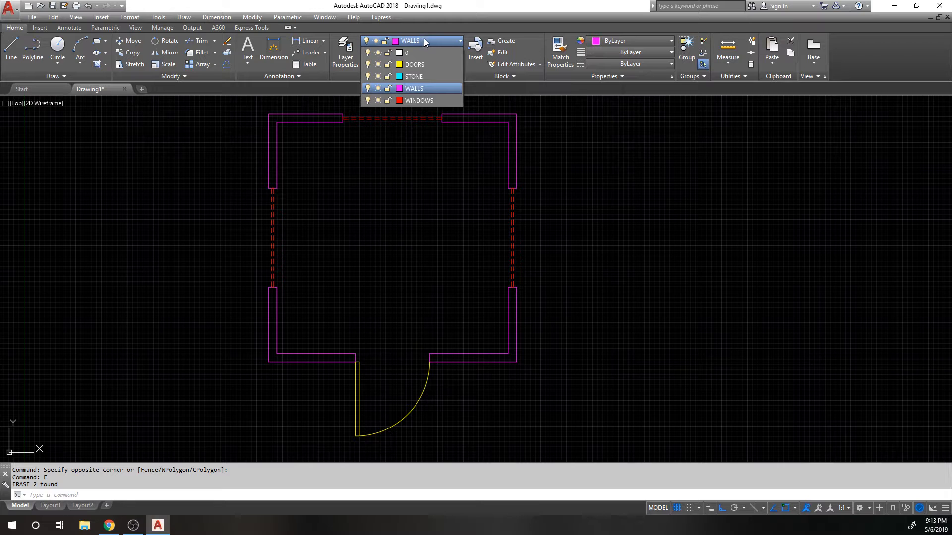
left_click(369, 89)
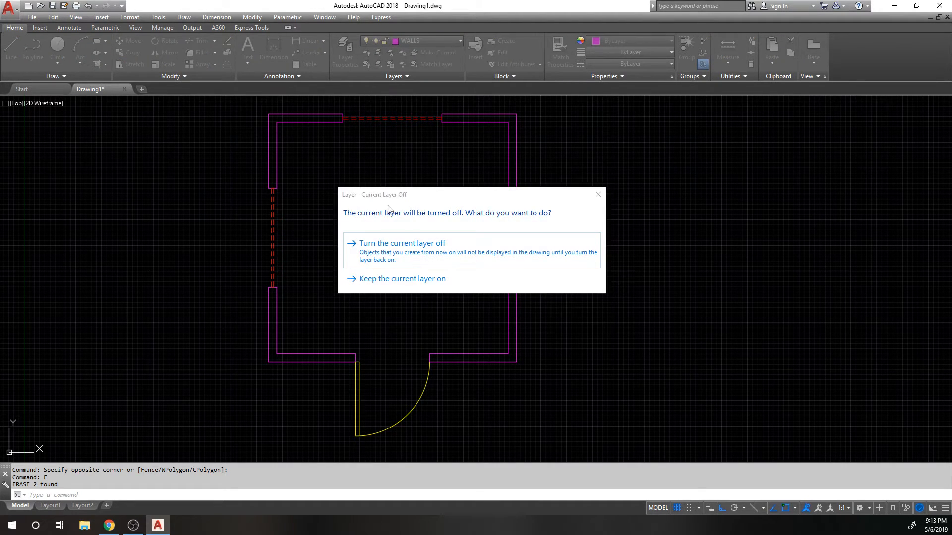
key("Escape")
- Make layer 0 current and switch the WALLS layer off and on, including a freeze and thaw
left_click(411, 42)
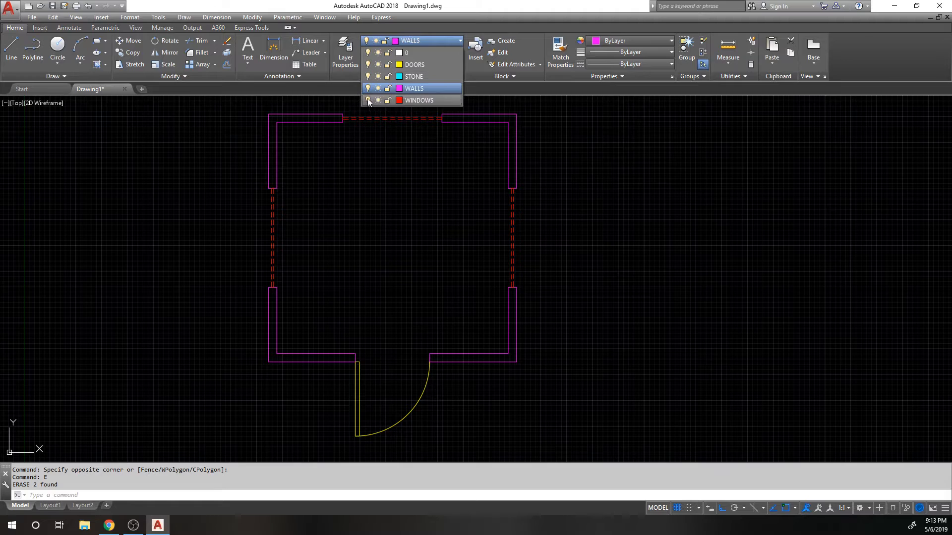
left_click(424, 53)
left_click(421, 40)
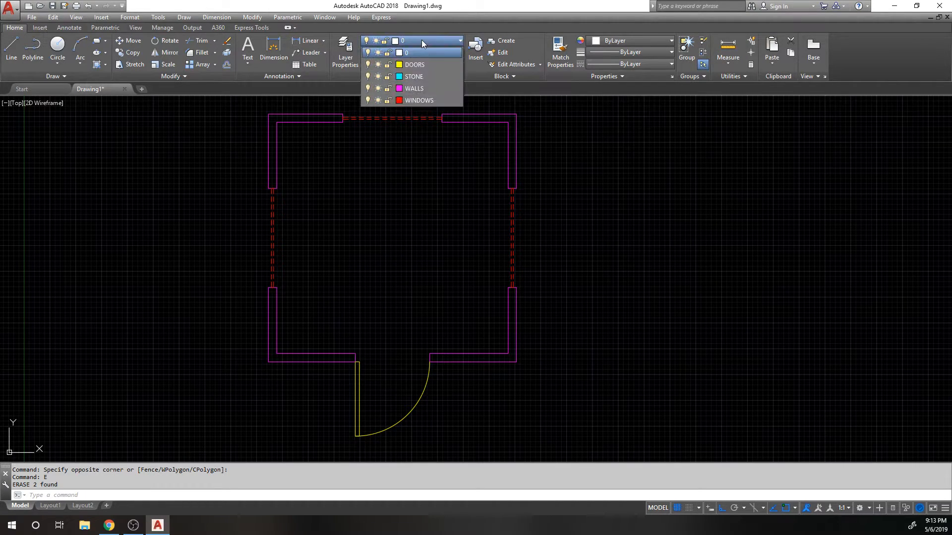
left_click(367, 88)
left_click(367, 88)
left_click(378, 88)
left_click(378, 88)
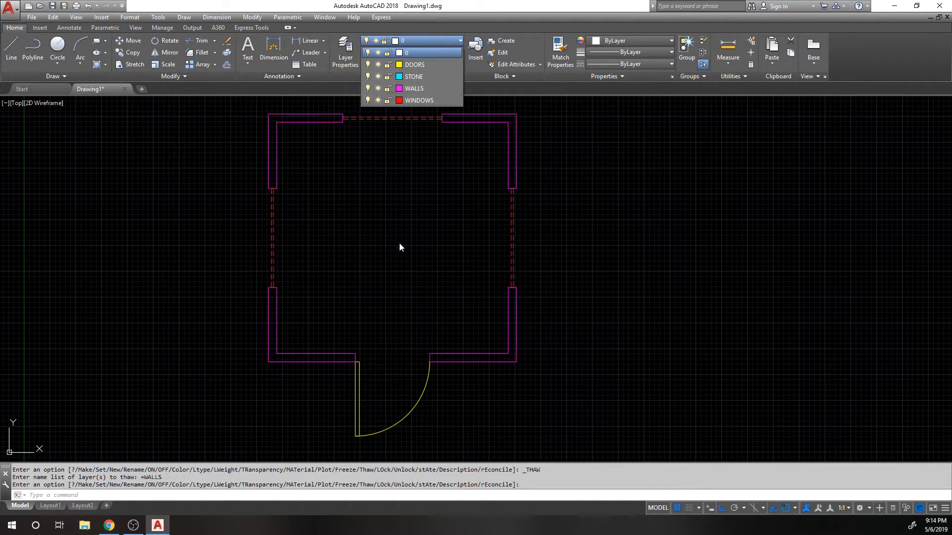
key("Escape")
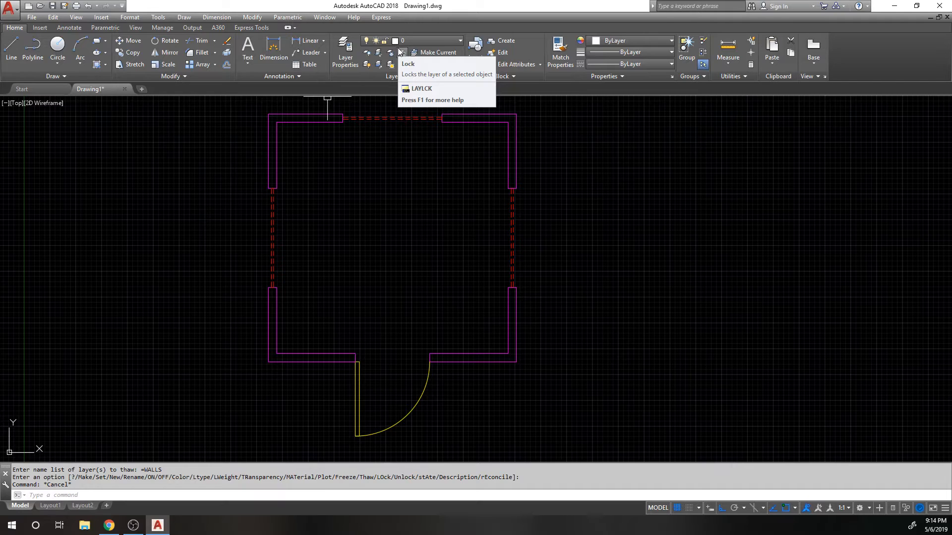
scroll(401, 157, "down", 2)
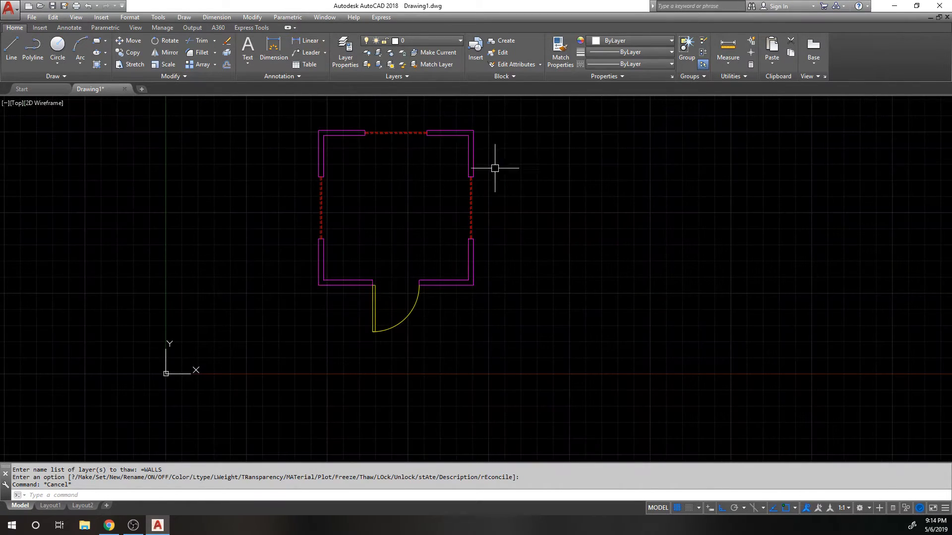
scroll(378, 191, "up", 3)
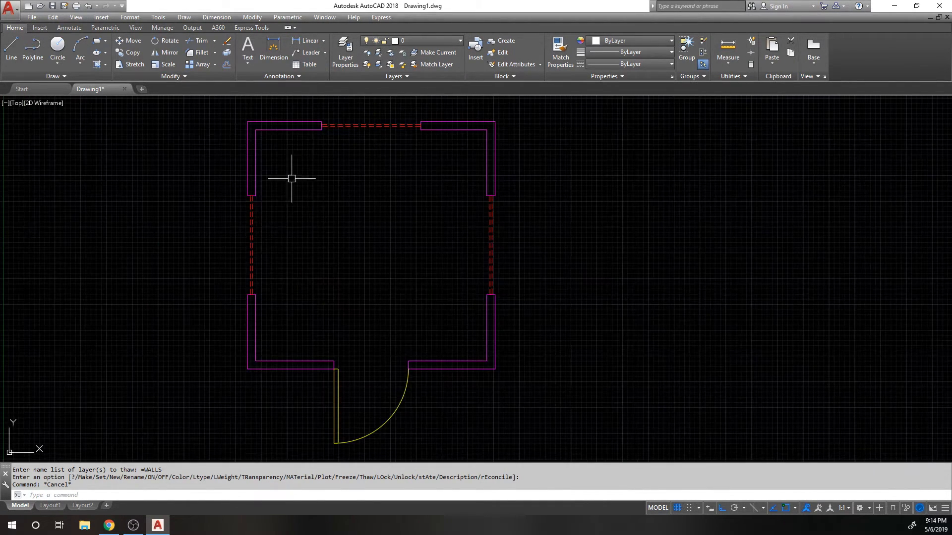
scroll(372, 206, "down", 2)
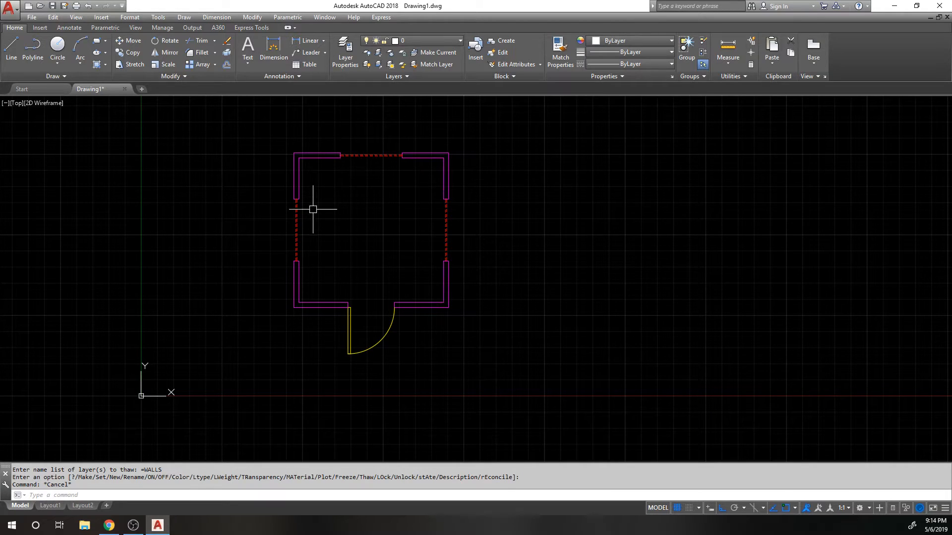
middle_click_drag(410, 208, 411, 208)
scroll(461, 145, "up", 2)
mouse_move(461, 145)
middle_mouse_down()
mouse_move(465, 157)
mouse_move(513, 183)
middle_mouse_up()
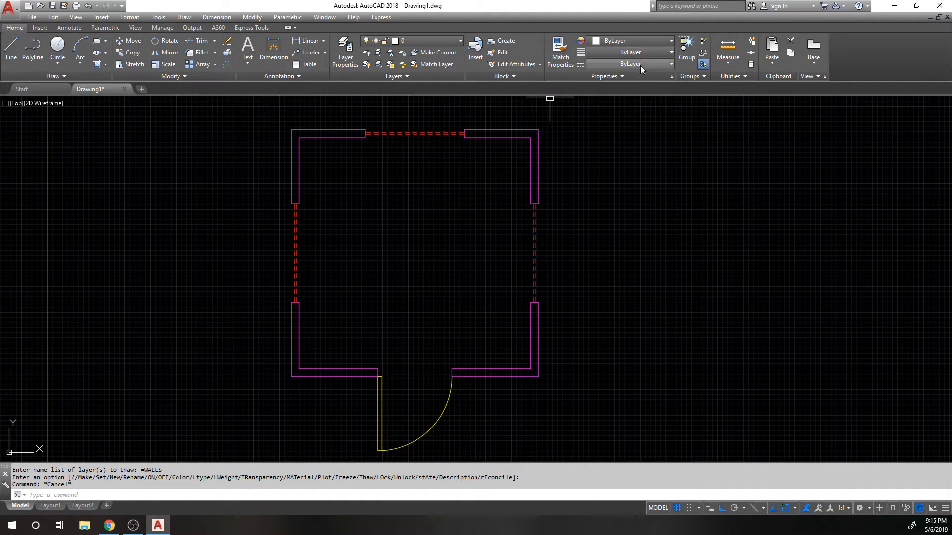
left_click(345, 52)
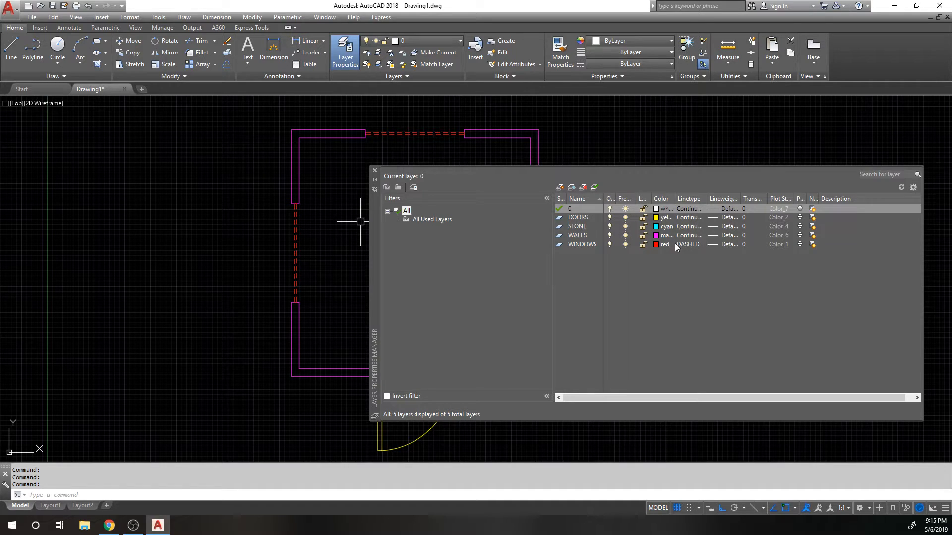
left_click(375, 169)
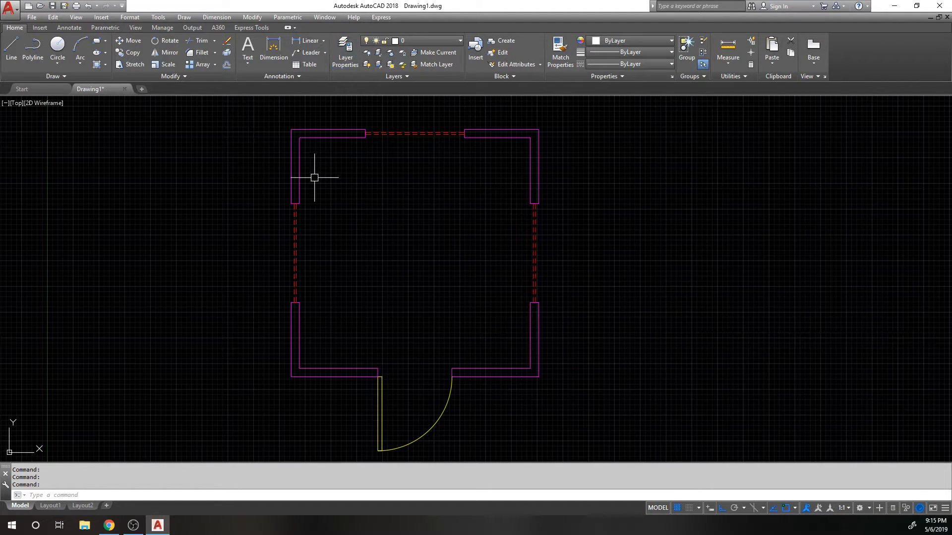
- Make WALLS the current layer
middle_click_drag(315, 174, 489, 192)
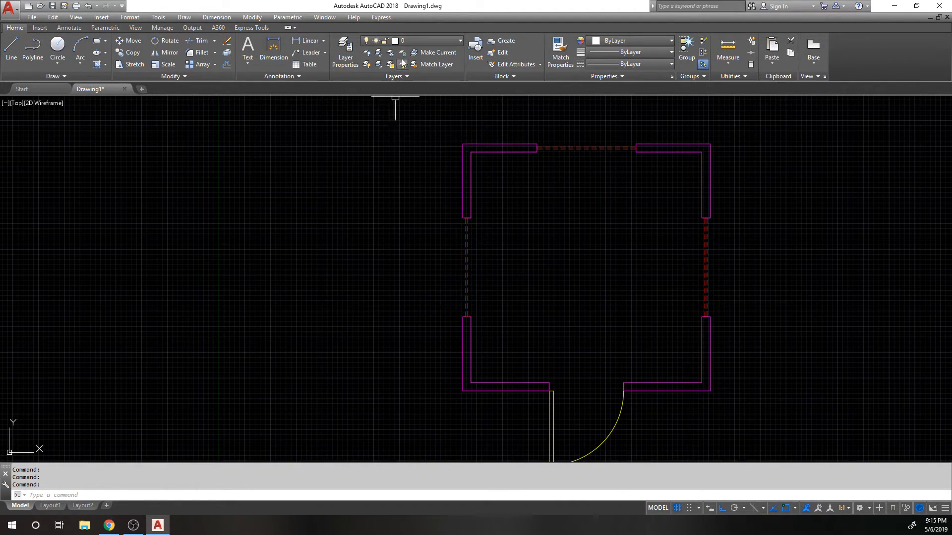
left_click(418, 40)
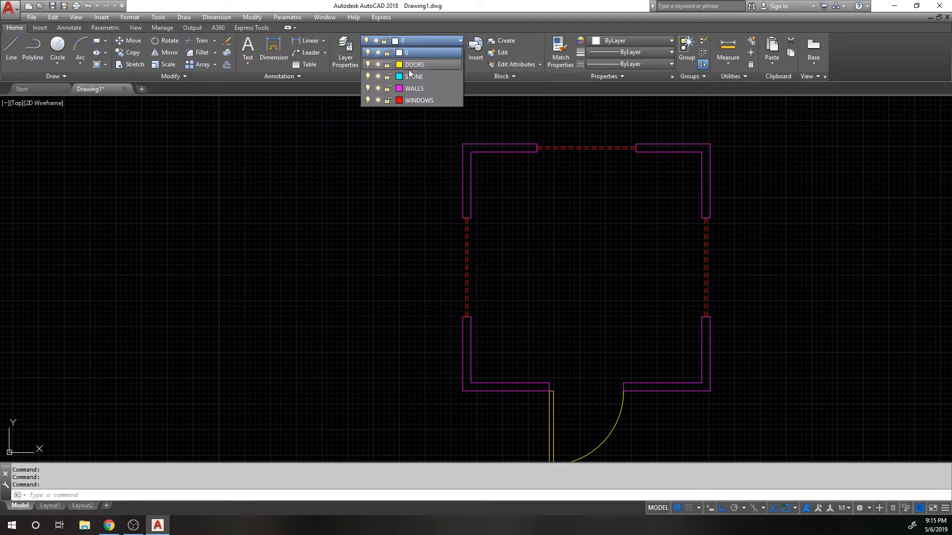
left_click(415, 88)
type("l")
key("Return")
left_click(375, 147)
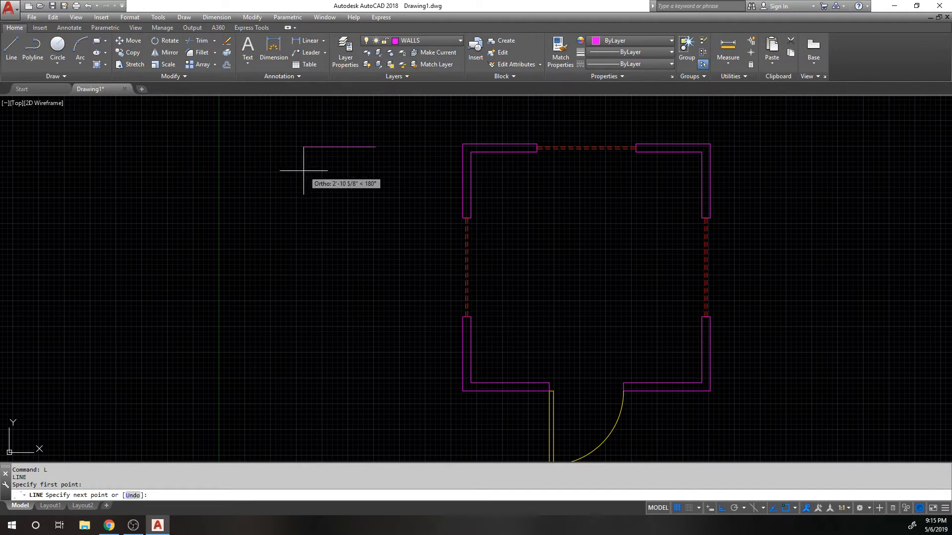
key("Escape")
- Draw a small horizontal rectangle on the WALLS layer in the empty space beside the room's upper-left corner
type("rec")
key("Return")
left_click(259, 142)
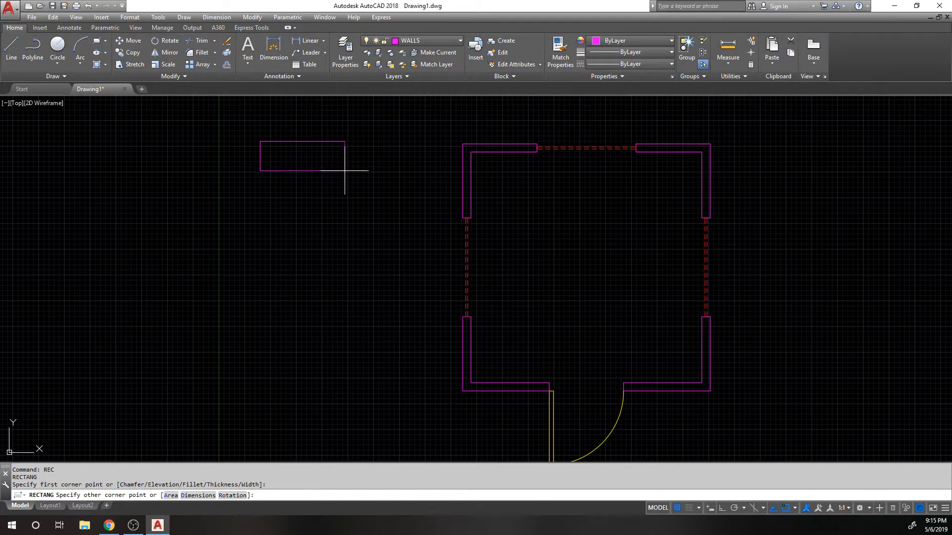
left_click(354, 167)
- Override the small rectangle's colour with orange 248,153,30
left_click(401, 183)
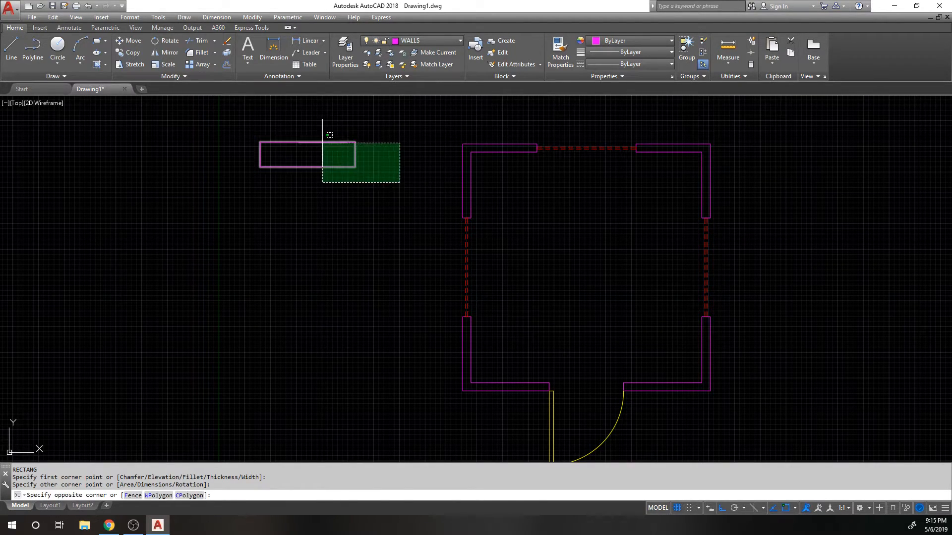
left_click(317, 133)
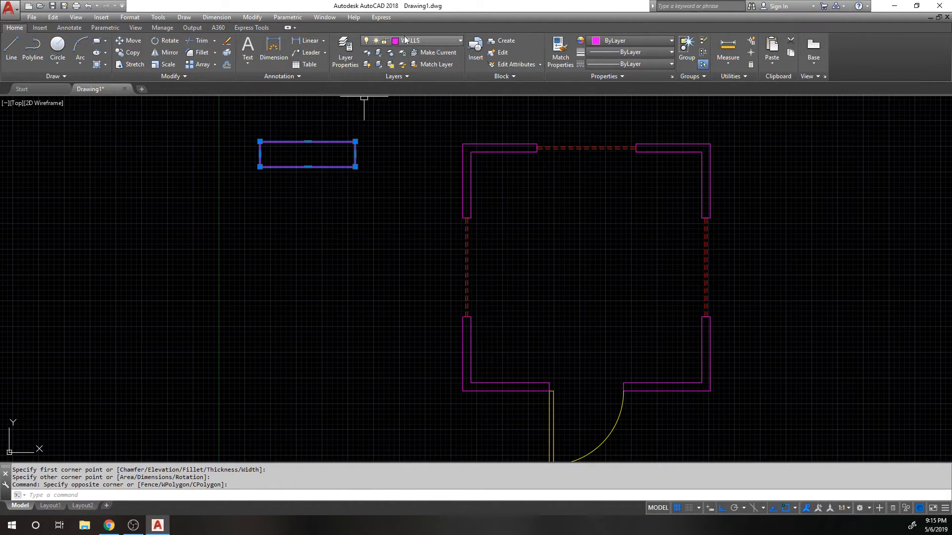
middle_click_drag(316, 162, 325, 169)
scroll(326, 168, "up", 2)
scroll(356, 142, "down", 2)
middle_click_drag(376, 131, 380, 170)
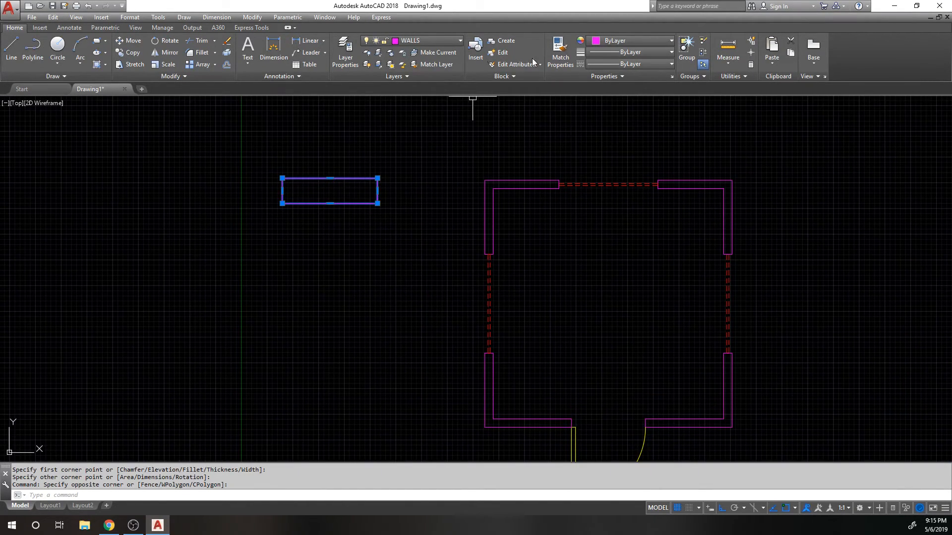
left_click(620, 42)
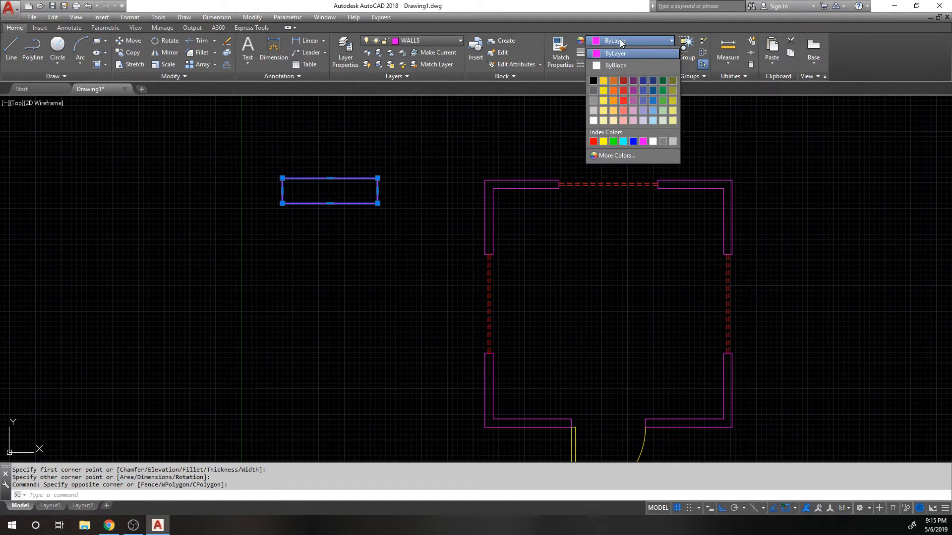
left_click(612, 102)
- Try a 0.90 mm lineweight on the orange rectangle and return its lineweight to ByLayer
left_click(641, 52)
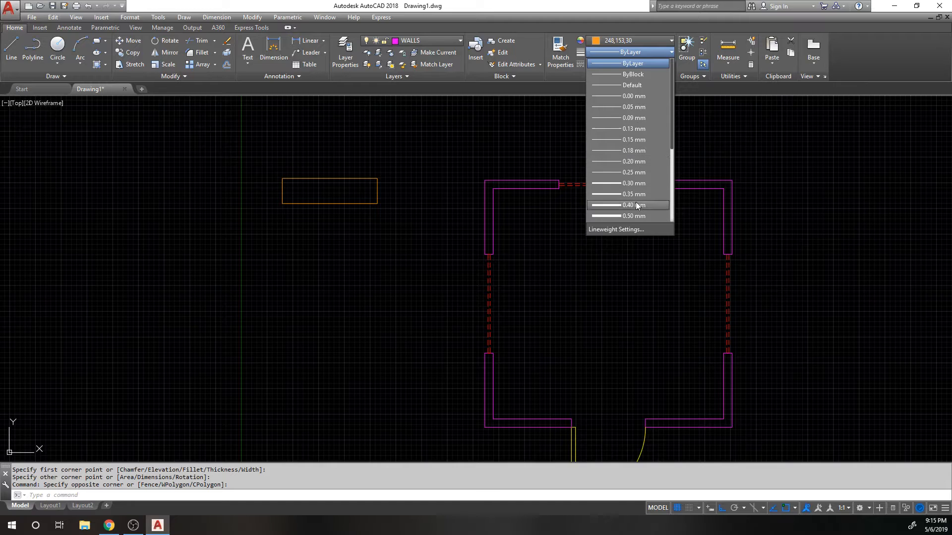
scroll(635, 198, "down", 2)
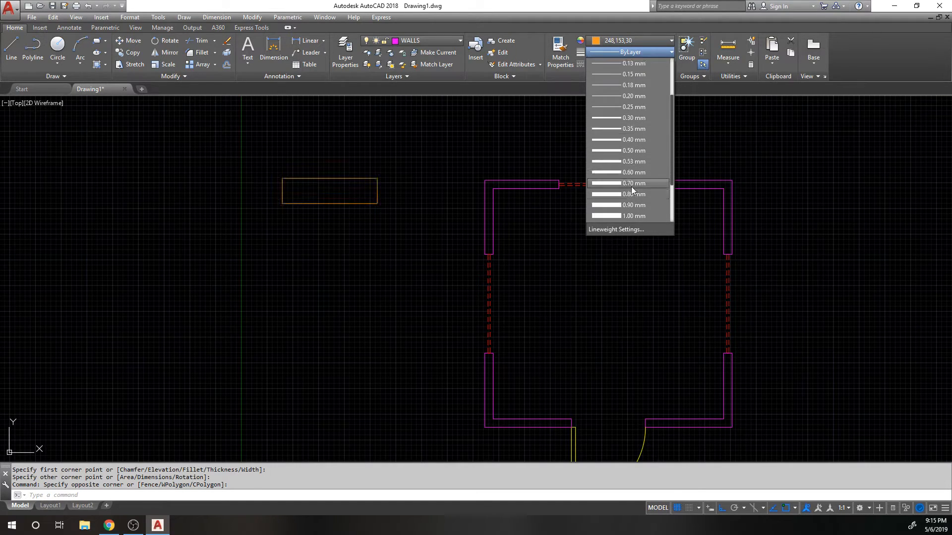
scroll(631, 172, "down", 2)
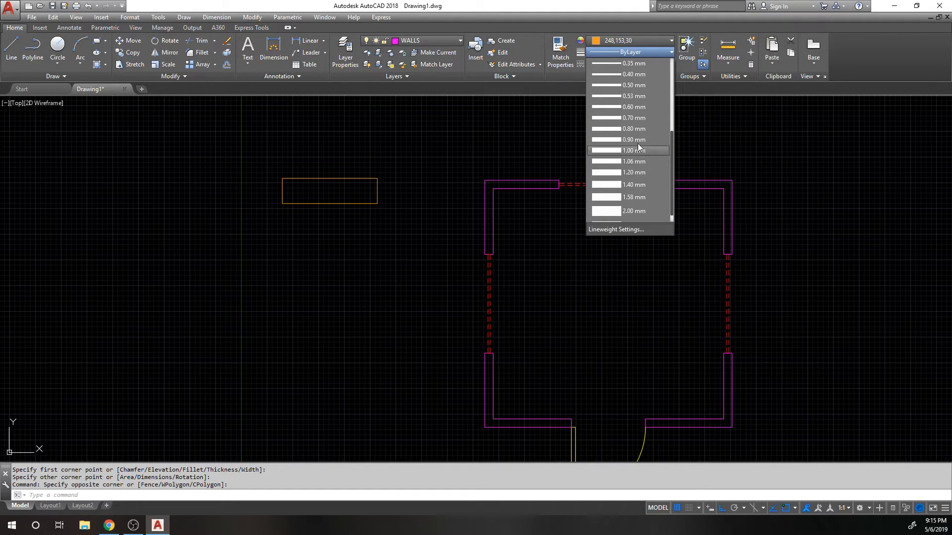
scroll(626, 114, "up", 3)
scroll(629, 139, "down", 2)
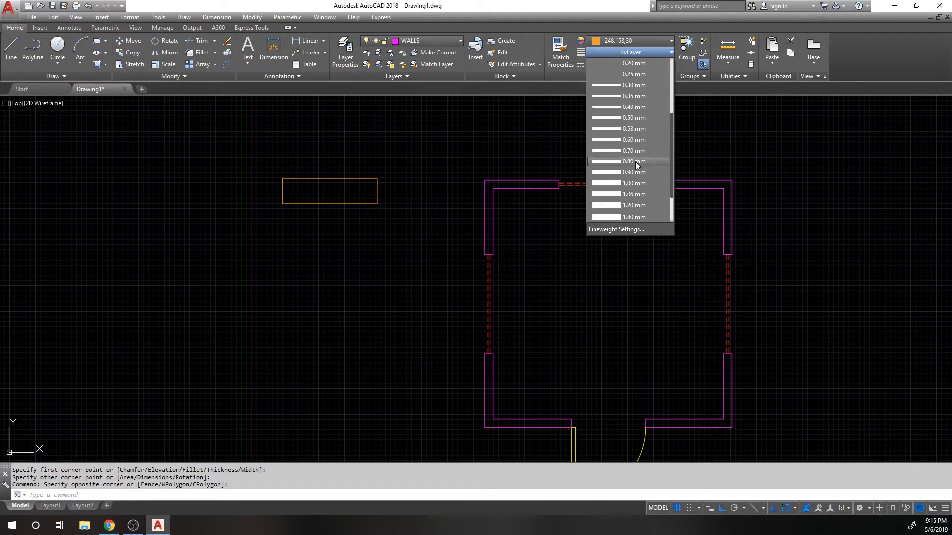
left_click(632, 170)
scroll(329, 171, "up", 8)
scroll(276, 160, "down", 6)
left_click(646, 51)
scroll(626, 120, "up", 4)
left_click(641, 63)
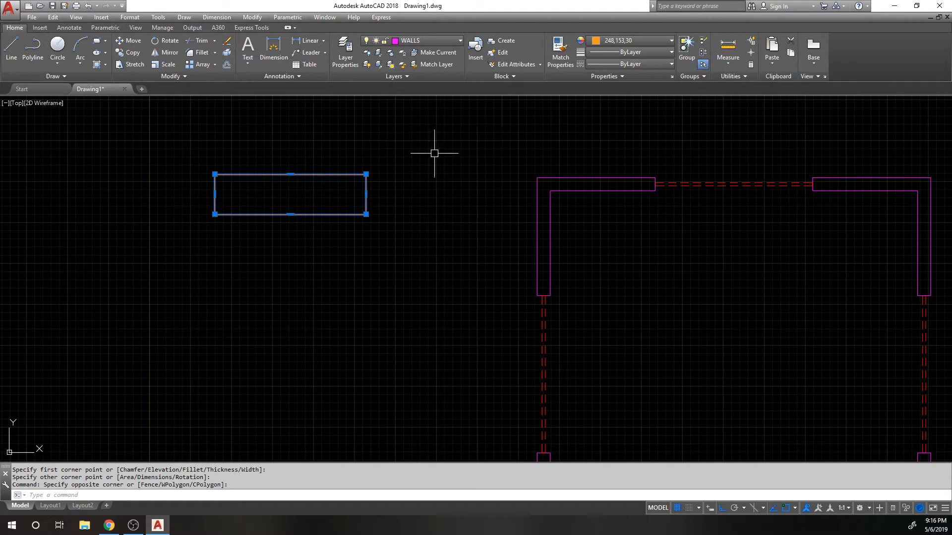
key("Escape")
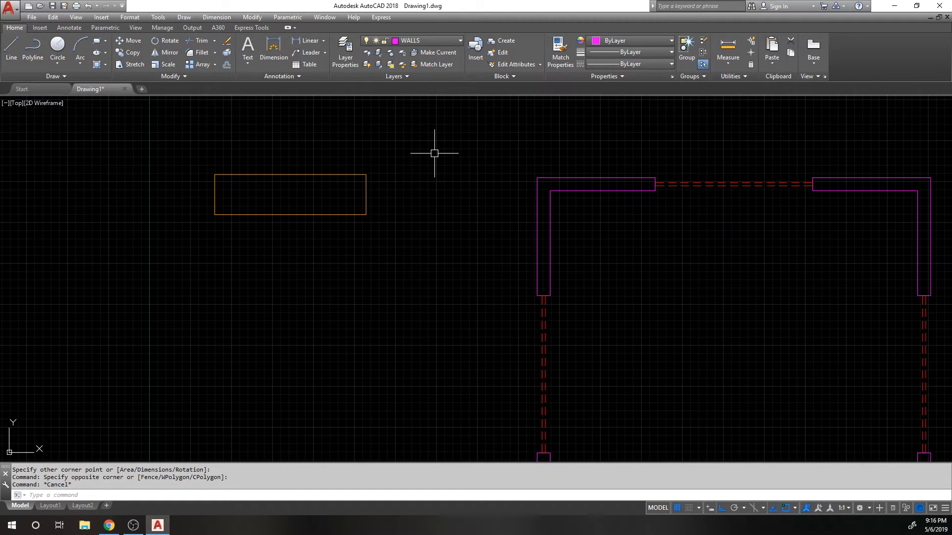
- Set the orange rectangle's linetype to DASHED
left_click(502, 266)
left_click(311, 157)
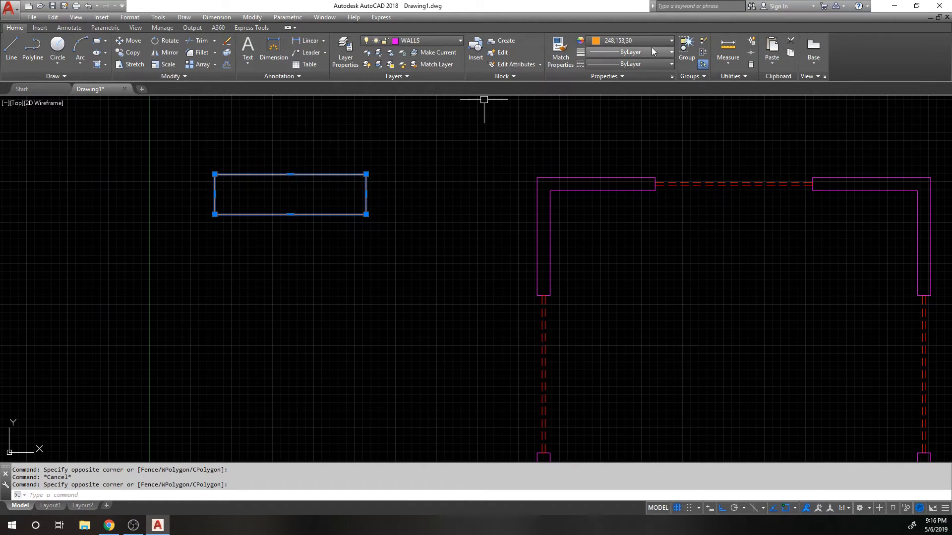
left_click(615, 51)
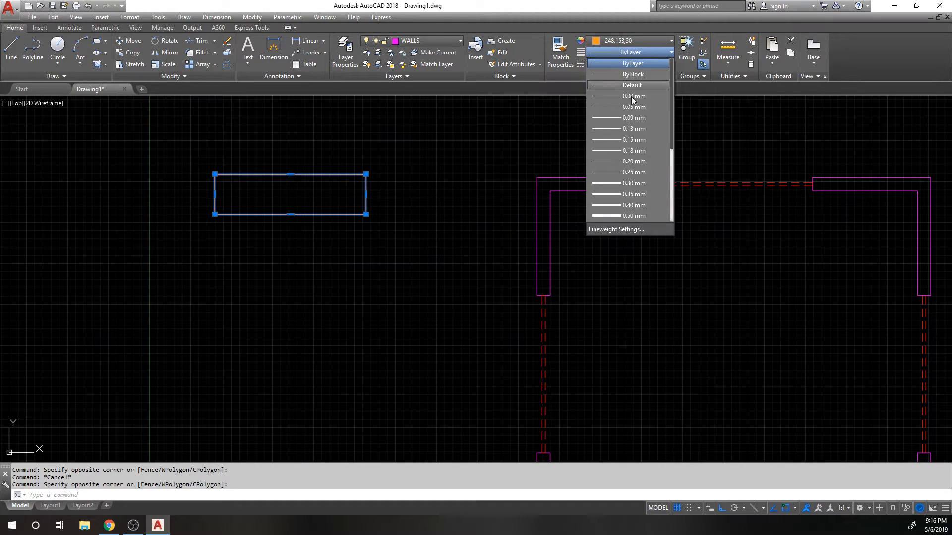
left_click(648, 52)
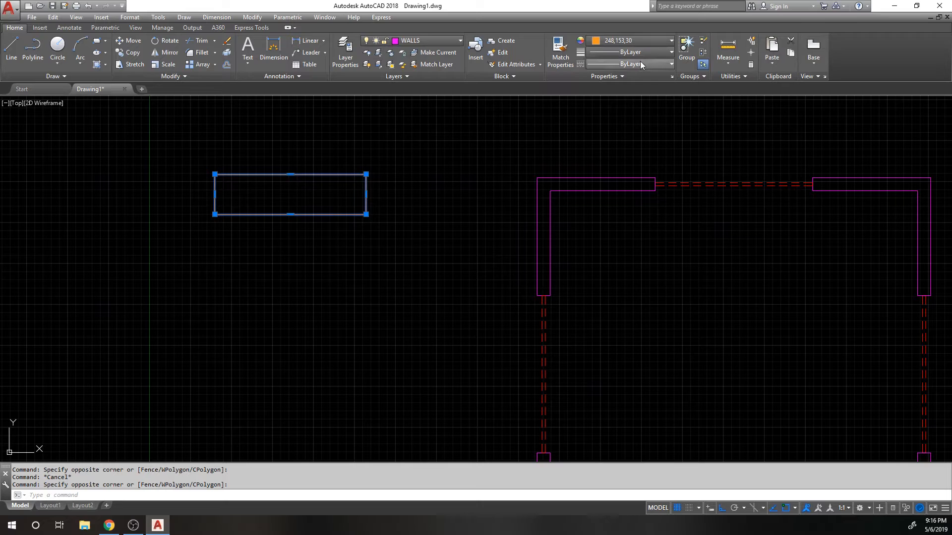
left_click(641, 62)
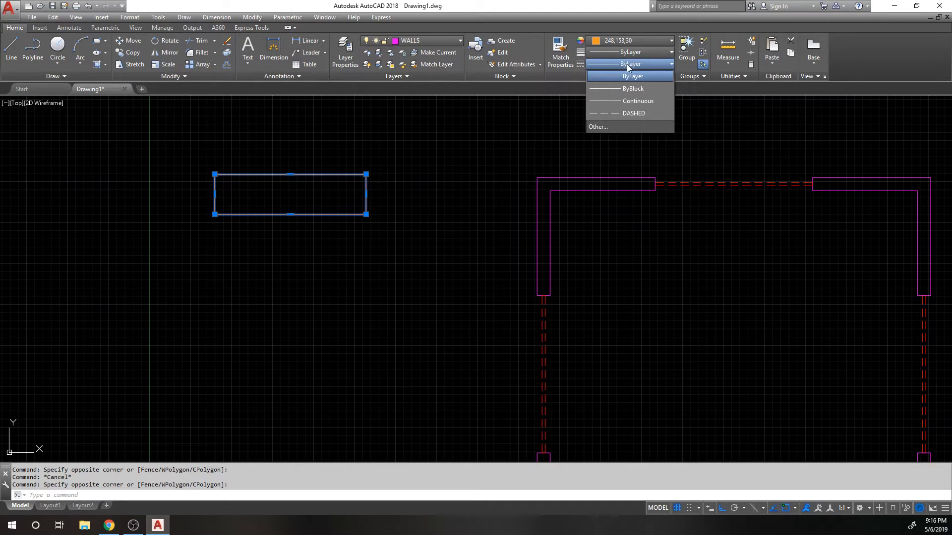
left_click(644, 113)
key("Escape")
left_click(389, 156)
left_click(300, 216)
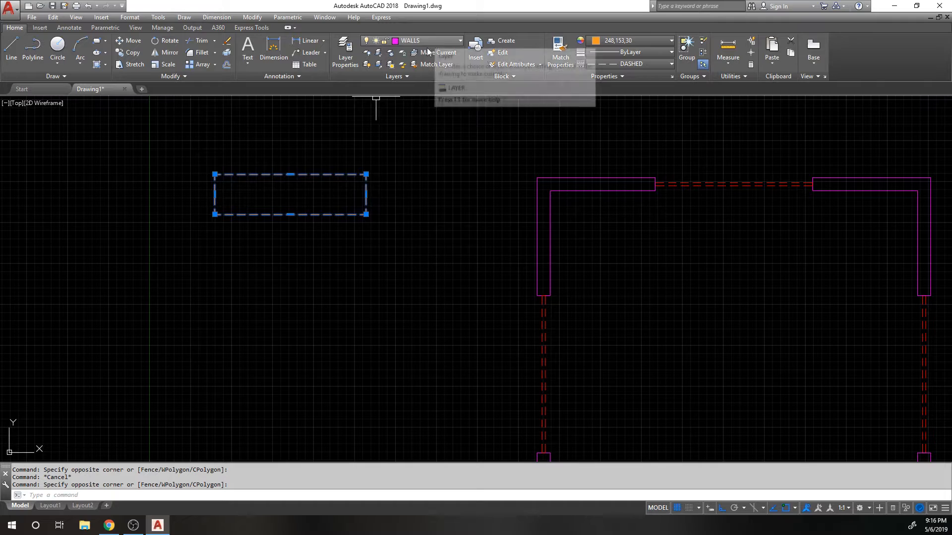
key("Escape")
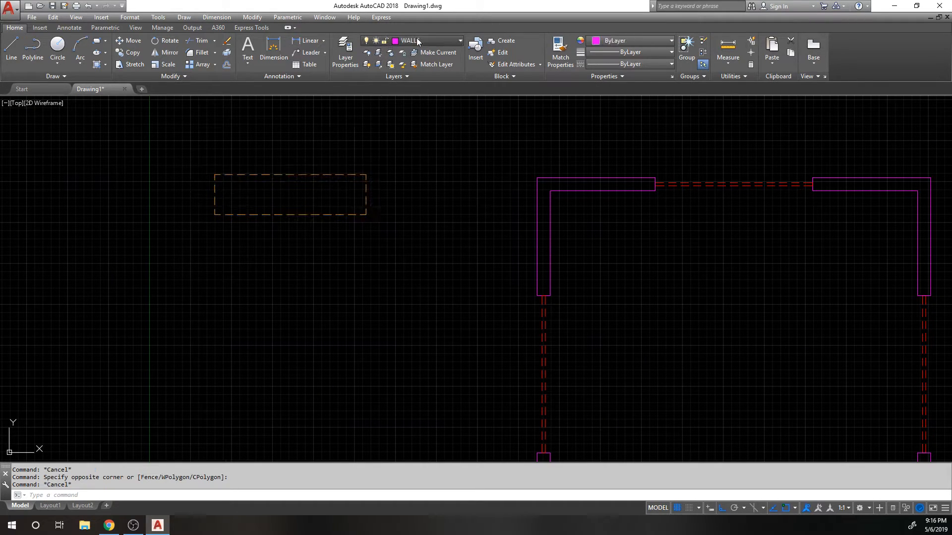
- Try to turn off the WALLS layer while it is current, and dismiss the current-layer warning
left_click(407, 40)
left_click(368, 89)
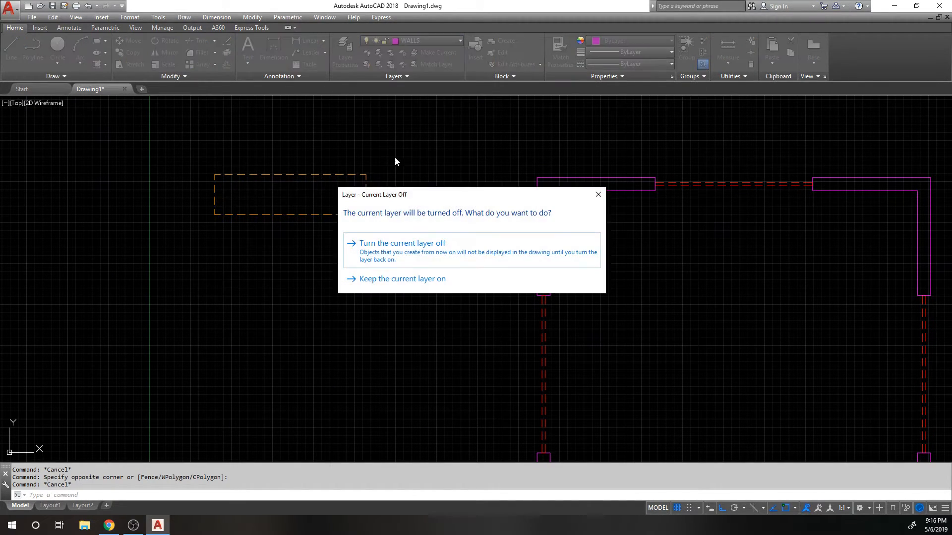
key("Escape")
- Make layer 0 current, and turn the WALLS layer off before undoing that switch-off
left_click(410, 52)
left_click(417, 40)
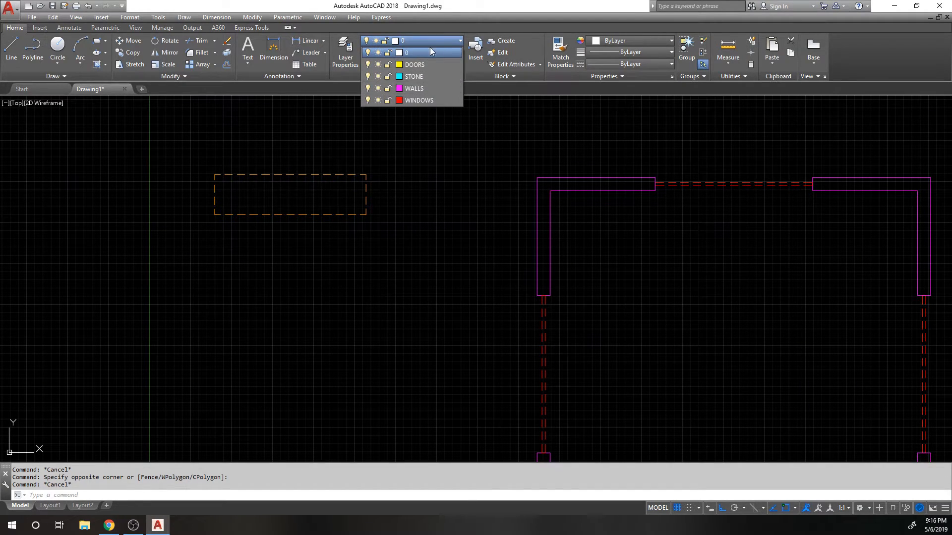
left_click(368, 89)
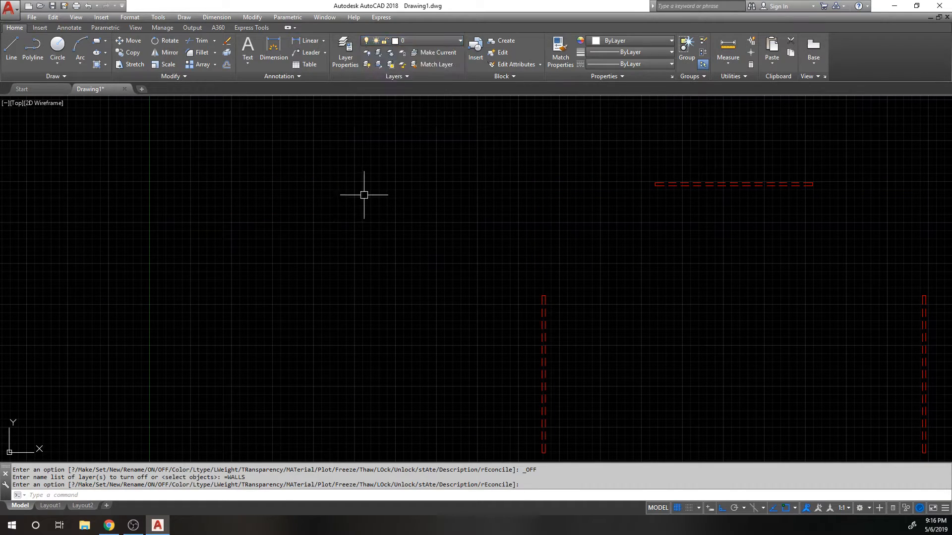
type("u")
key("Return")
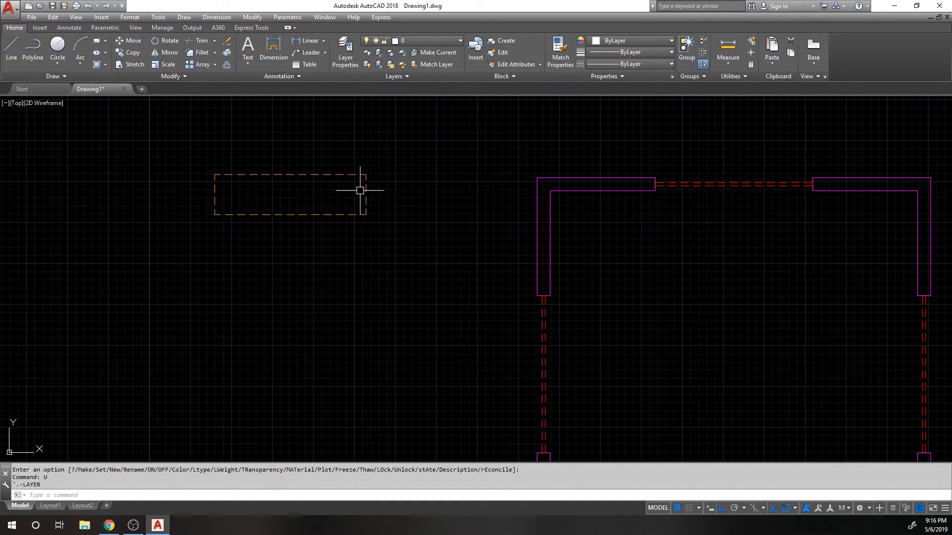
- Set the dashed rectangle's colour and linetype back to ByLayer
left_click(347, 174)
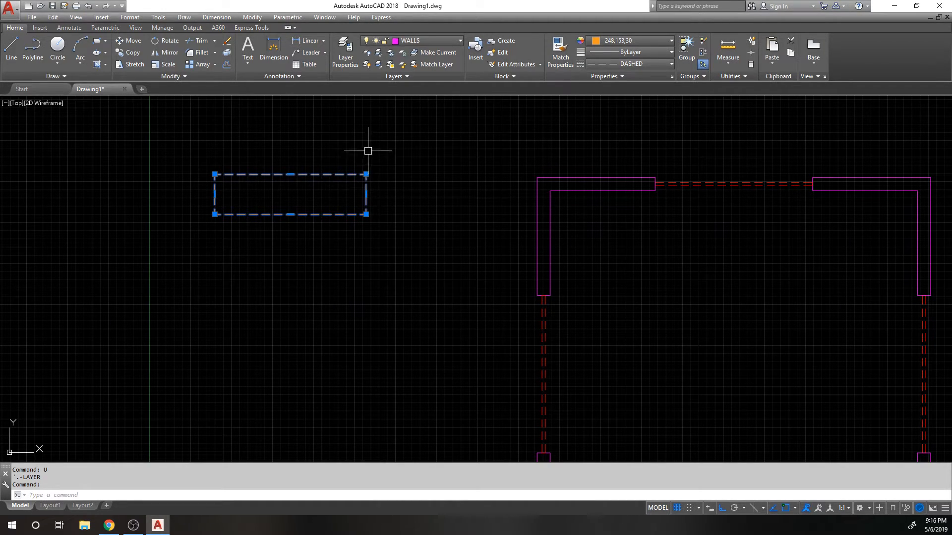
left_click(630, 39)
left_click(622, 54)
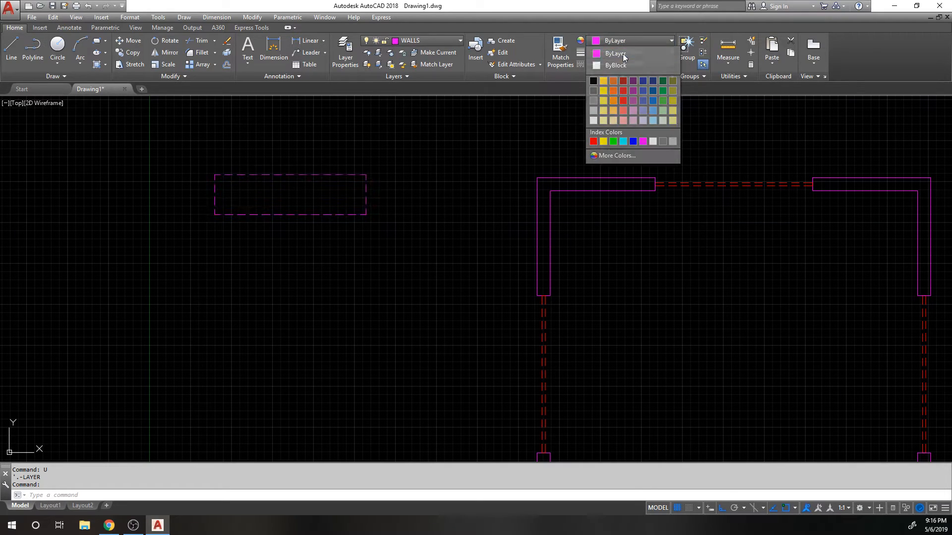
left_click(634, 64)
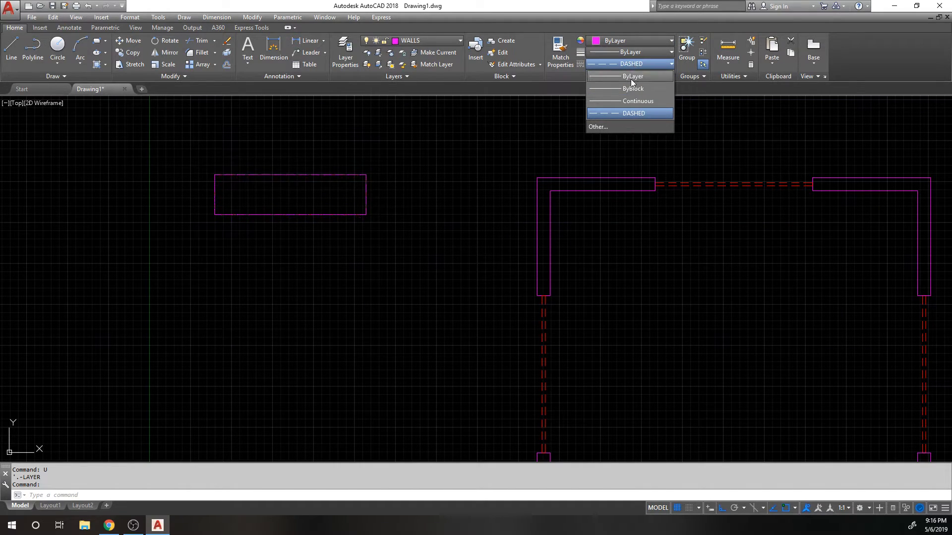
left_click(631, 77)
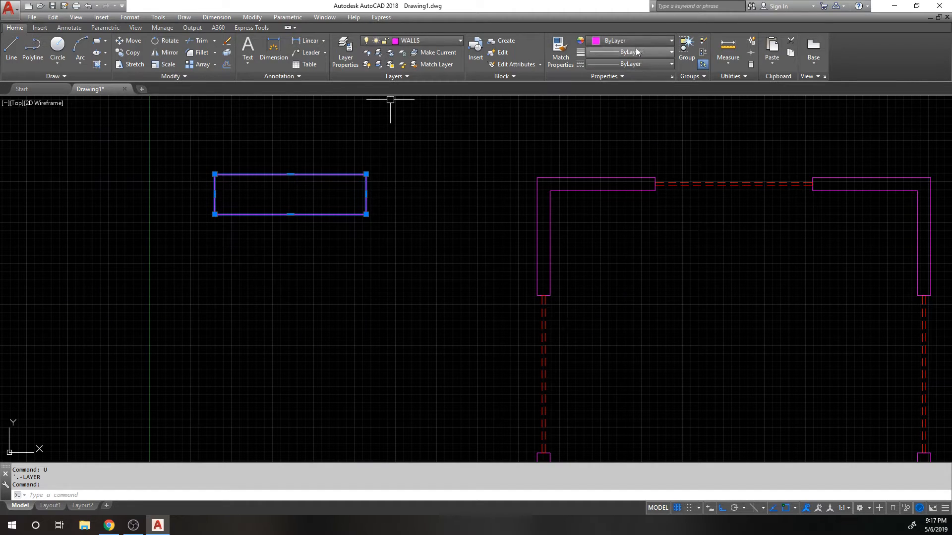
key("Escape")
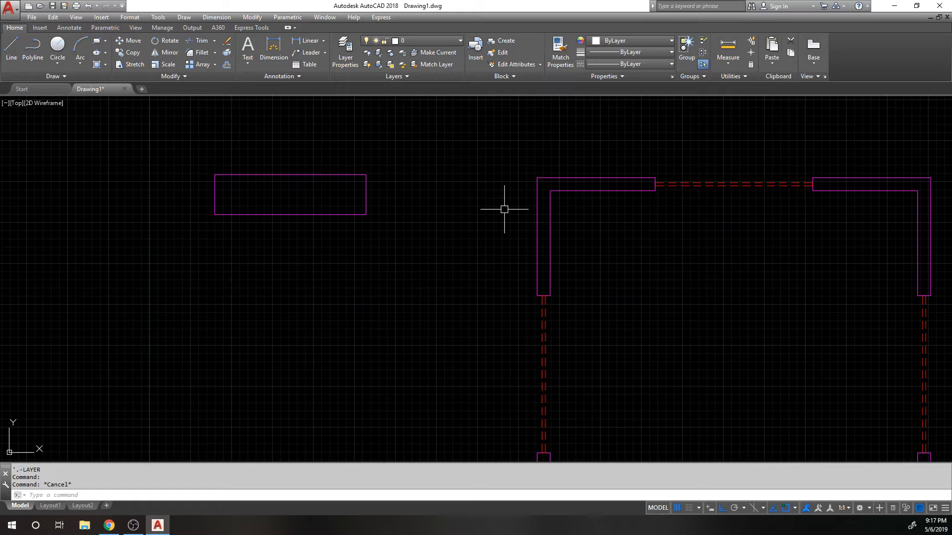
left_click(389, 211)
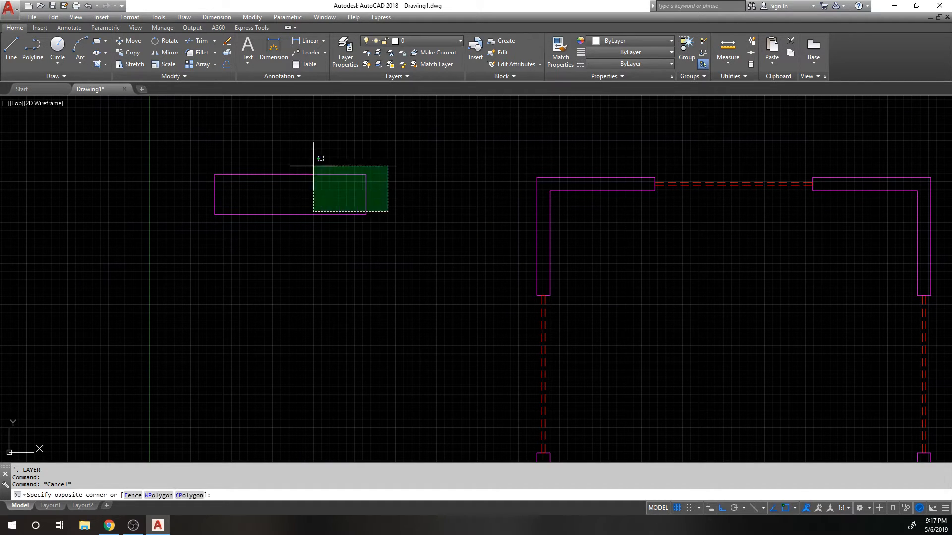
left_click(332, 167)
scroll(416, 119, "down", 1)
key("Escape")
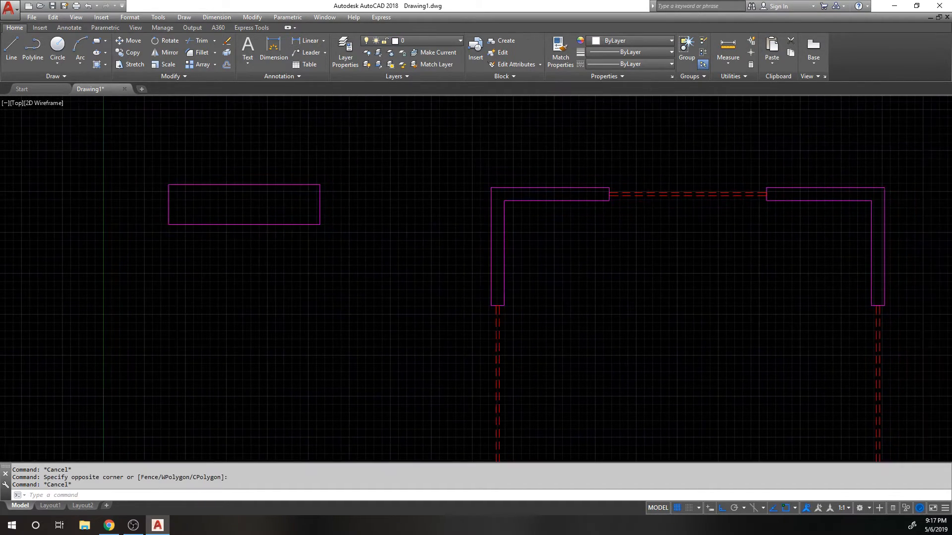
scroll(404, 112, "down", 2)
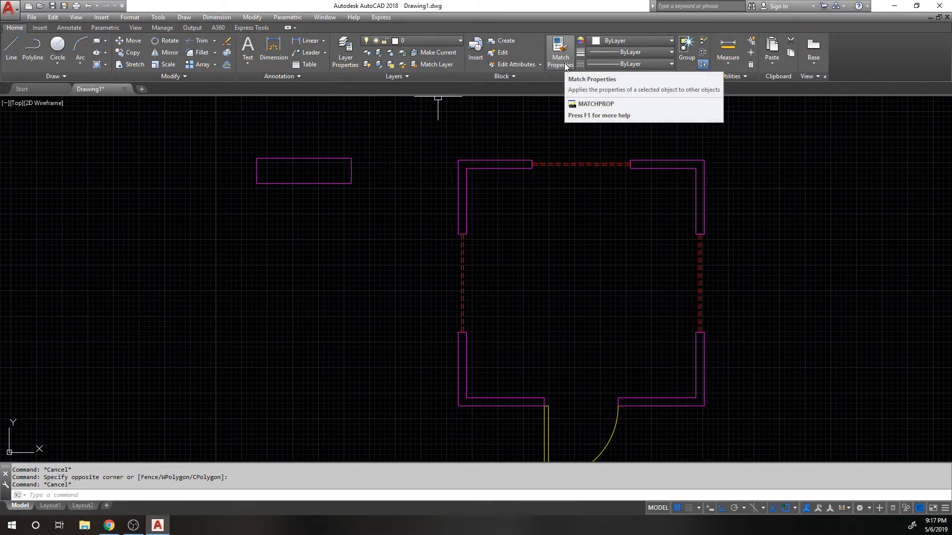
- Erase the small rectangle beside the room
left_click(352, 213)
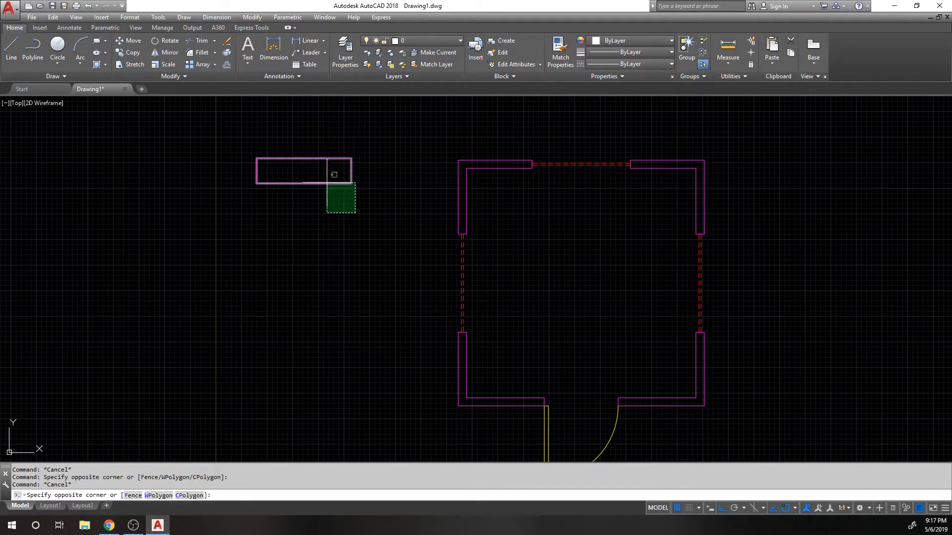
left_click(293, 174)
type("RE")
key("Return")
key("Escape")
key("Escape")
left_click(314, 159)
- Draw a 10' by 10' rectangle beside the room plan, giving its length and width as dimensions
middle_click_drag(385, 157, 461, 159)
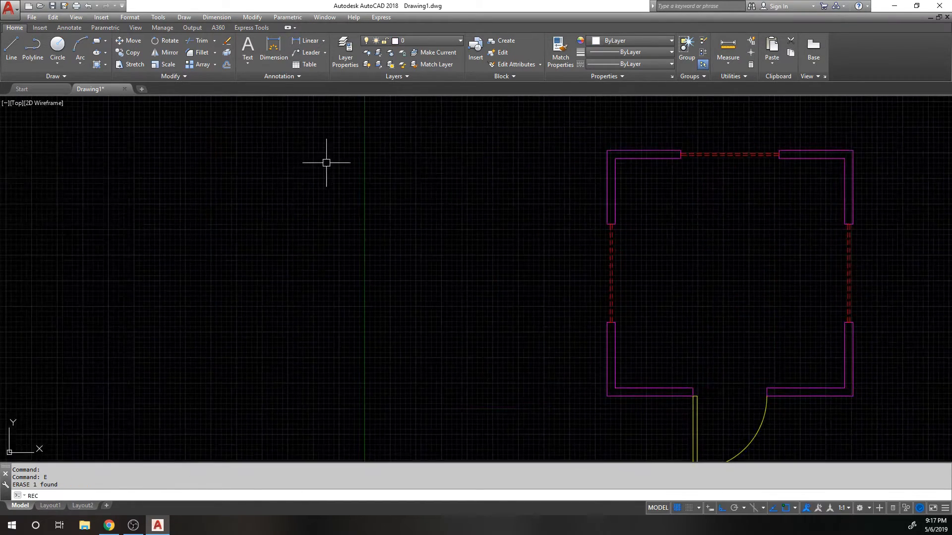
scroll(322, 159, "down", 2)
type("REC")
key("Return")
left_click(166, 157)
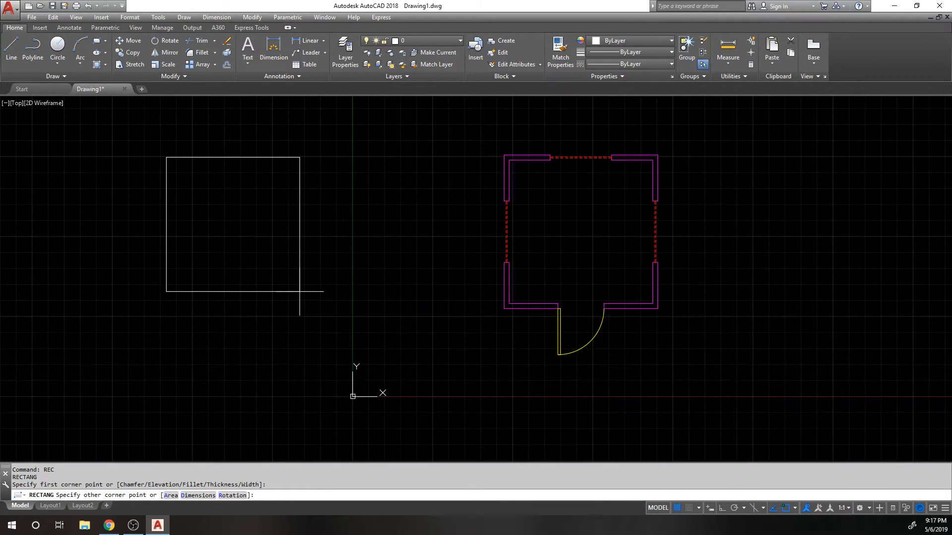
type("D")
key("Return")
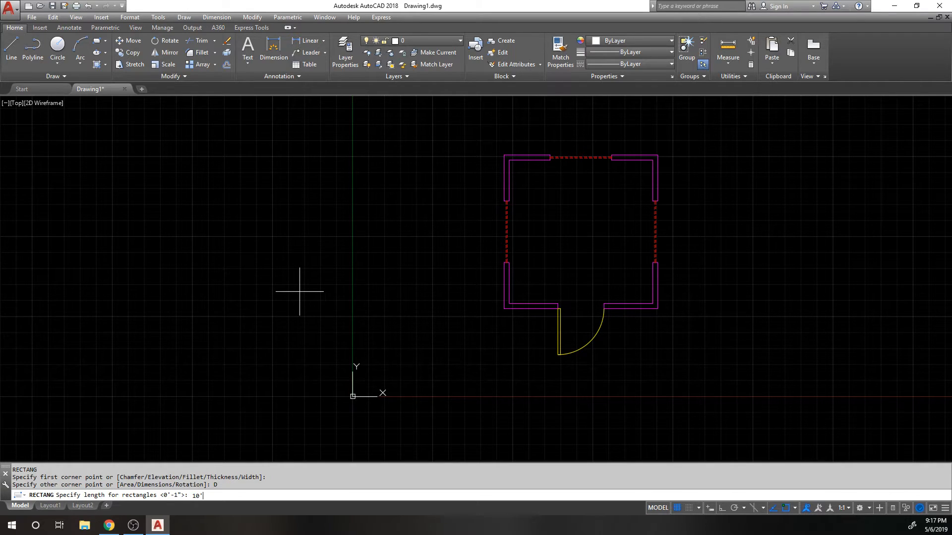
key("Return")
type("10'")
key("Return")
left_click(308, 295)
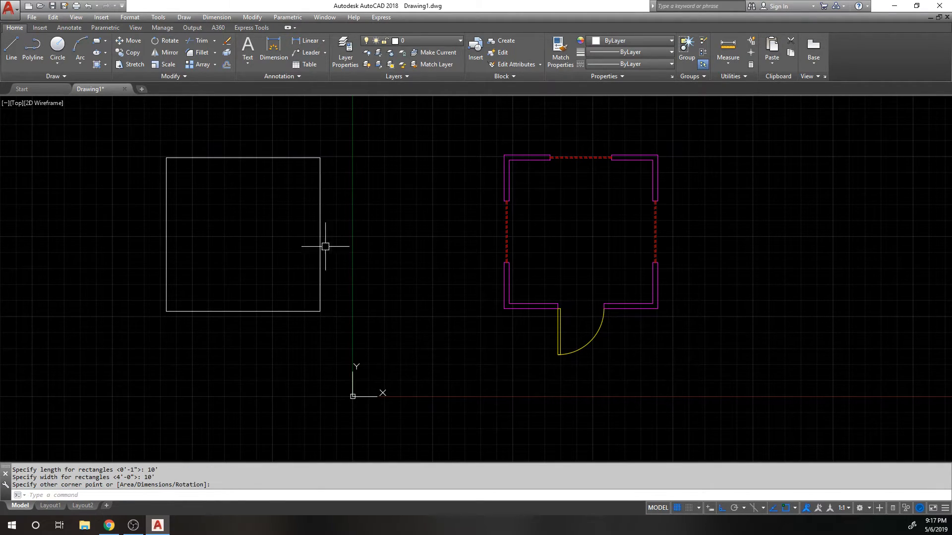
- Offset the new 10' rectangle 4" to the inside
type("O")
key("Return")
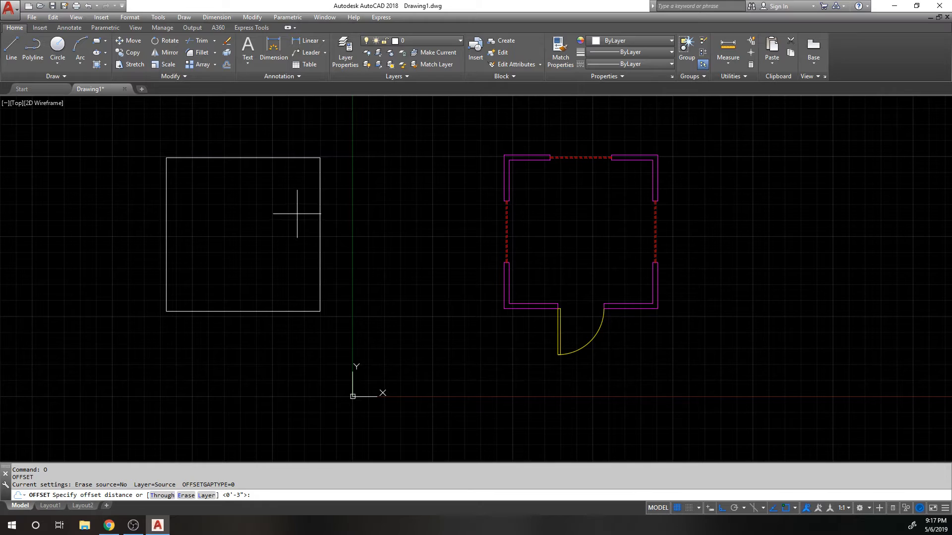
type("4")
key("Return")
left_click(266, 158)
left_click(258, 208)
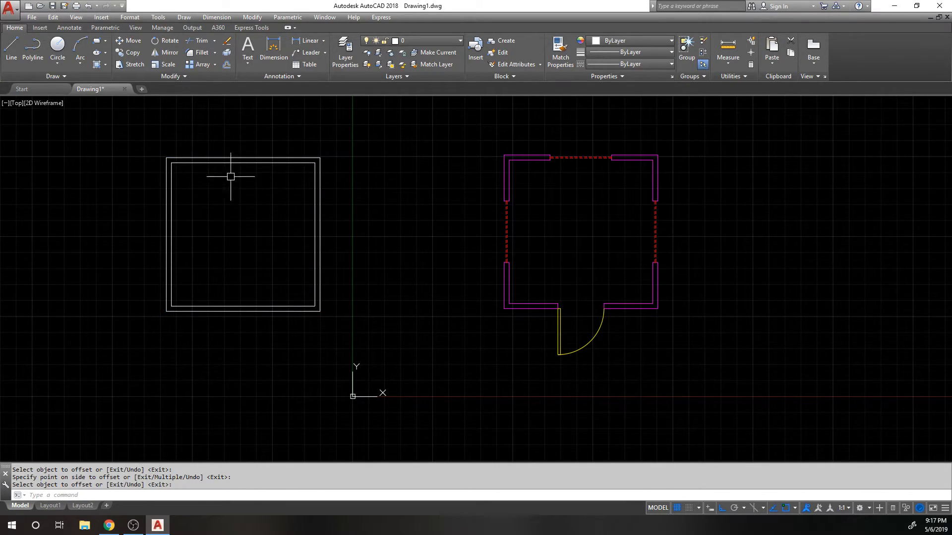
left_click(302, 142)
left_click(274, 191)
key("Escape")
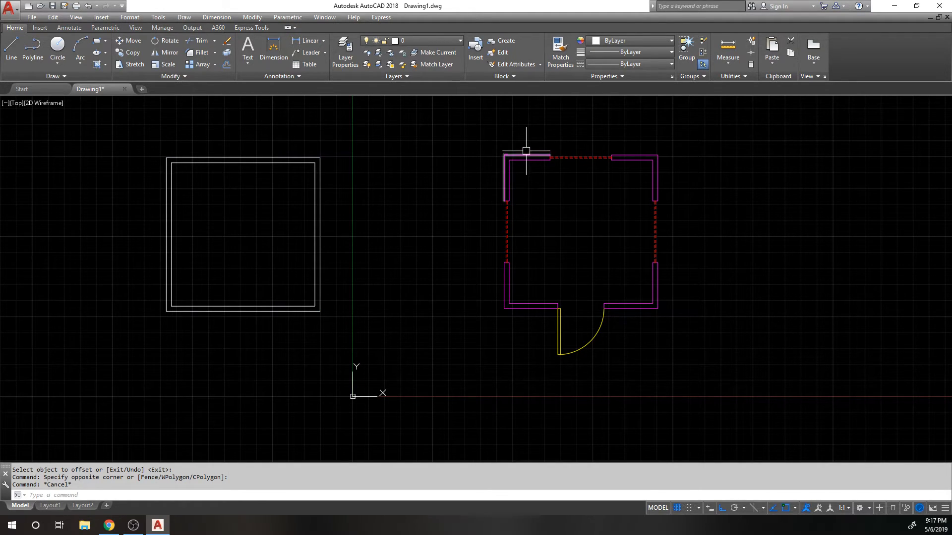
- Match the properties of the room's upper-left wall onto both new rectangles
left_click(306, 143)
left_click(223, 177)
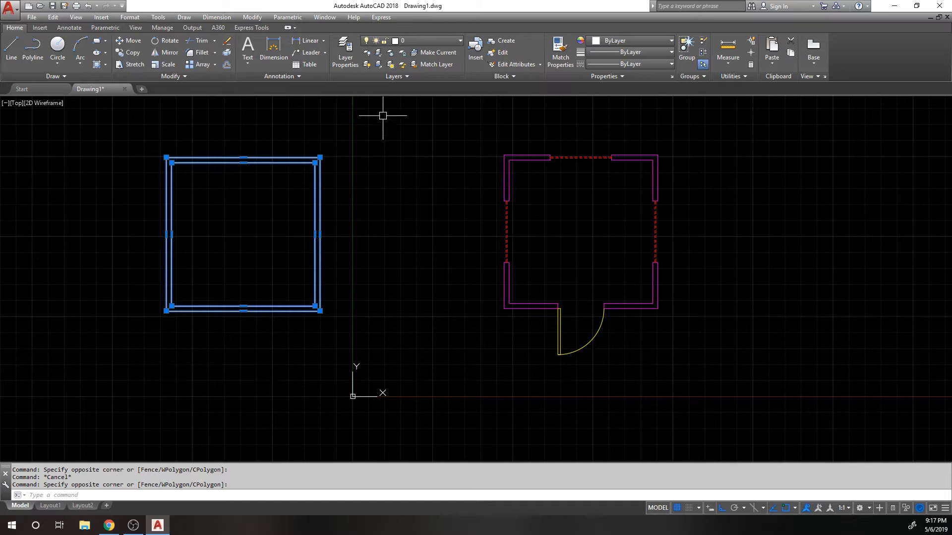
left_click(560, 51)
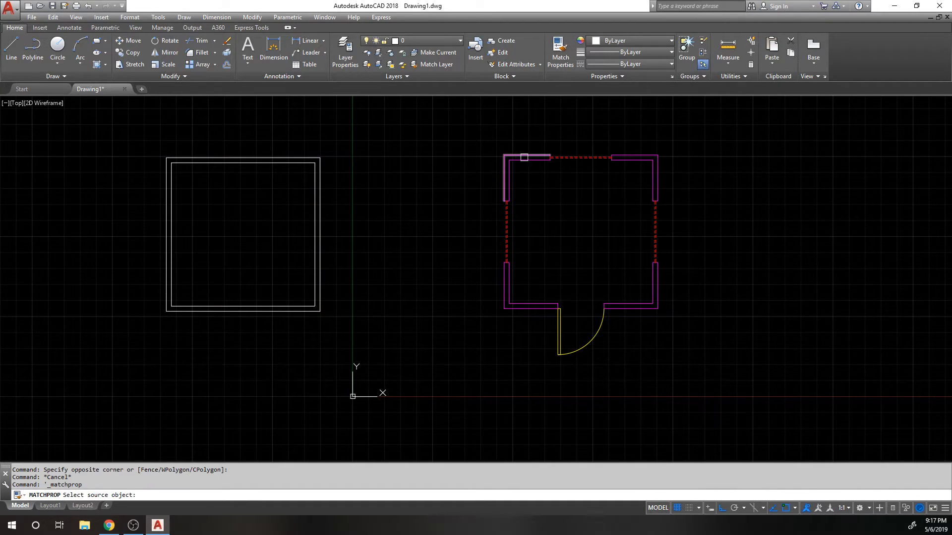
left_click(523, 156)
left_click(256, 125)
left_click(198, 196)
key("Return")
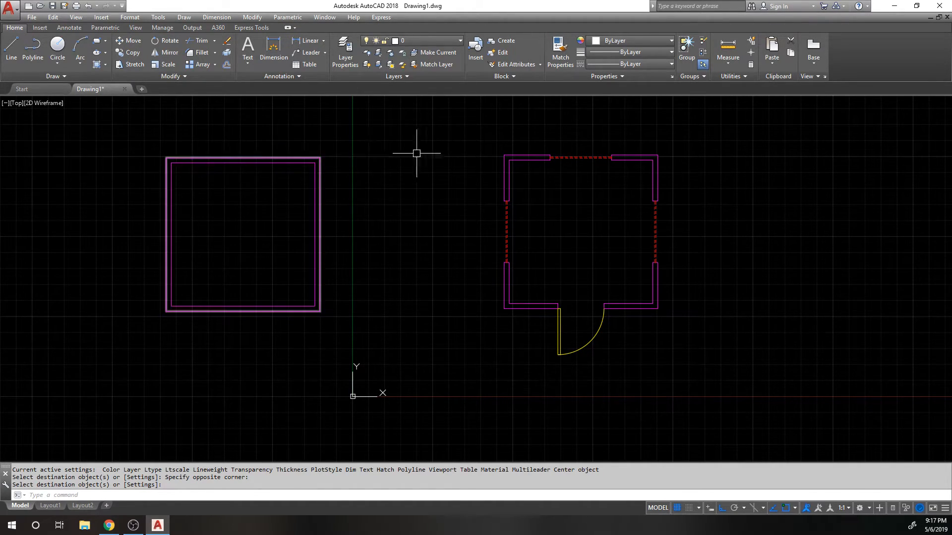
key("Return")
left_click(537, 160)
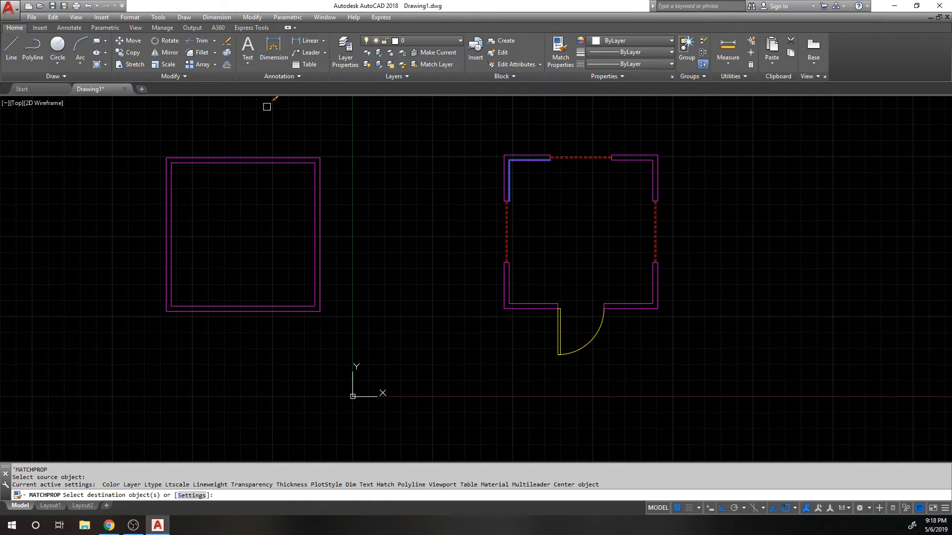
key("Escape")
key("Return")
left_click(531, 159)
key("Escape")
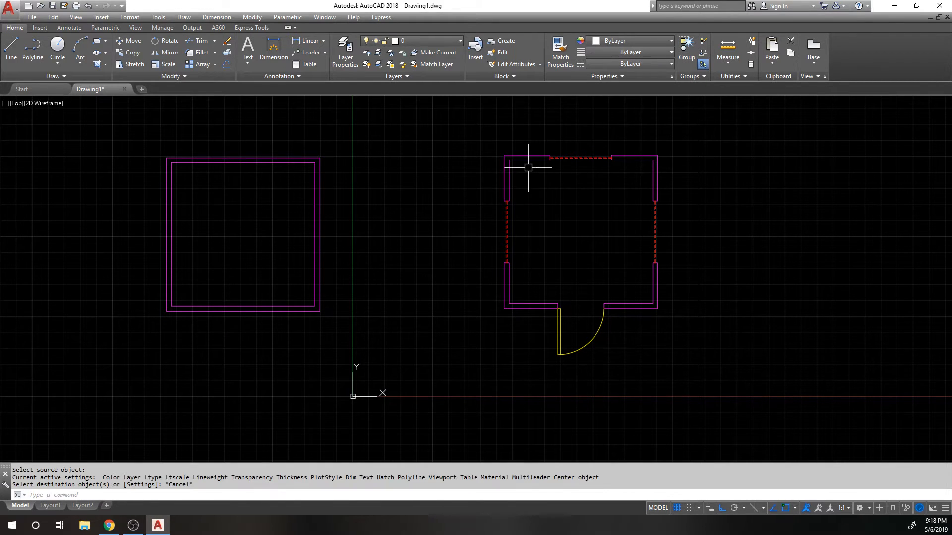
key("Return")
left_click(537, 157)
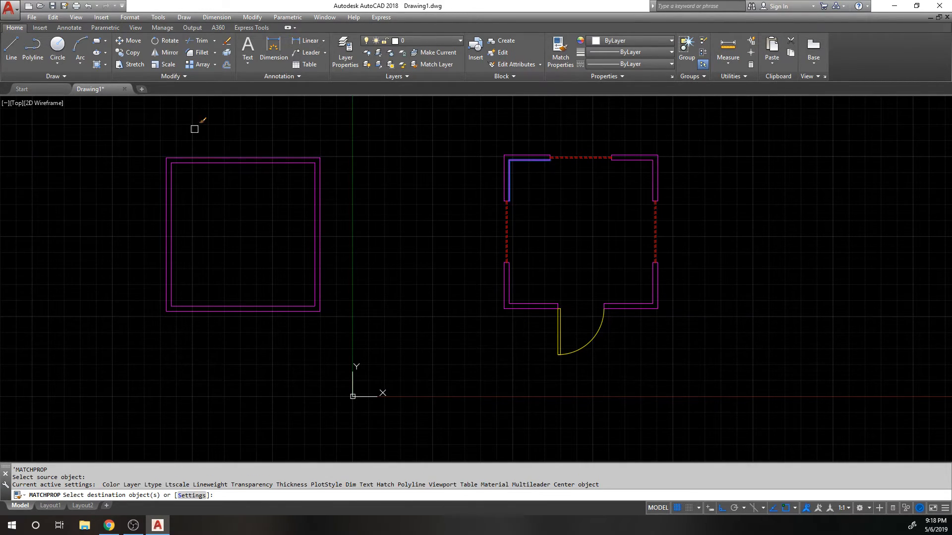
left_click(255, 125)
key("Escape")
key("Escape")
- Undo the property match on the two rectangles
type("u")
key("Return")
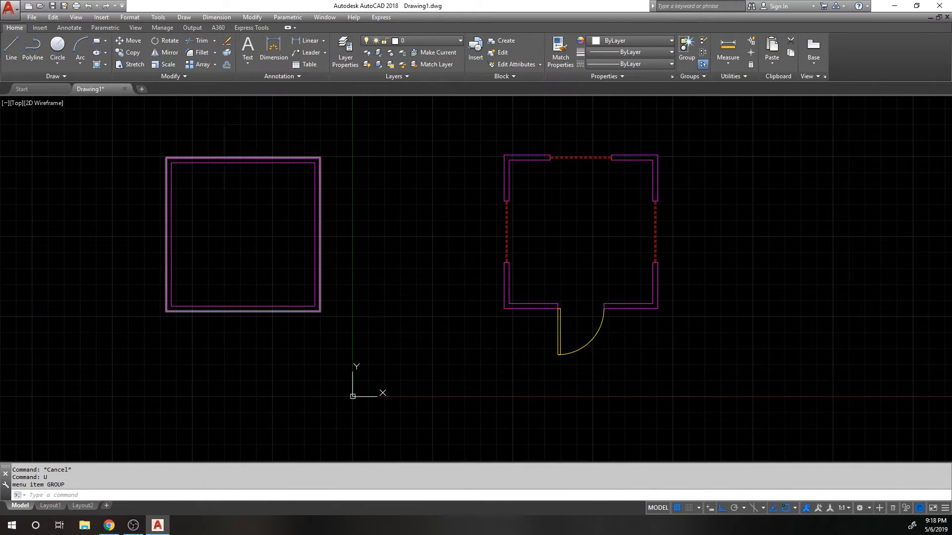
key("Return")
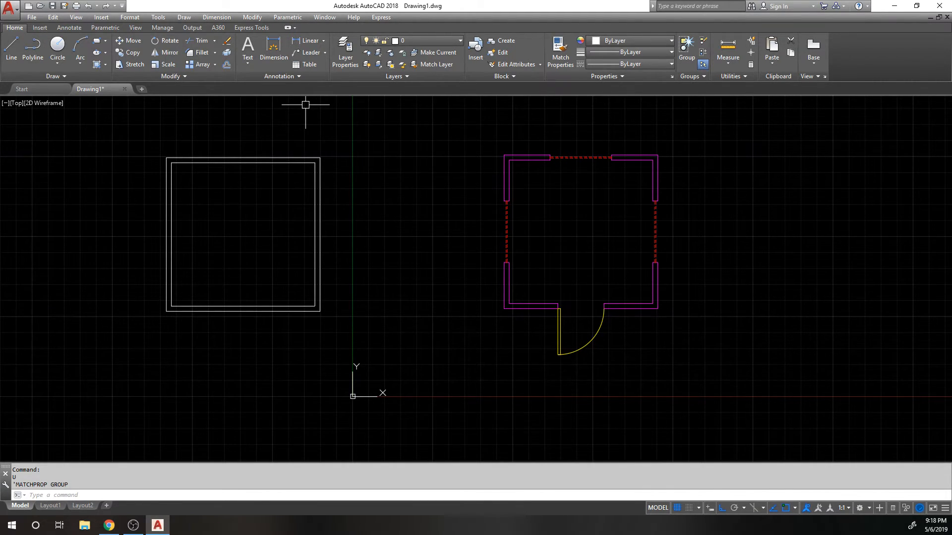
- Use Match Properties to copy the inner upper-left wall line's properties to both white rectangles
left_click(558, 62)
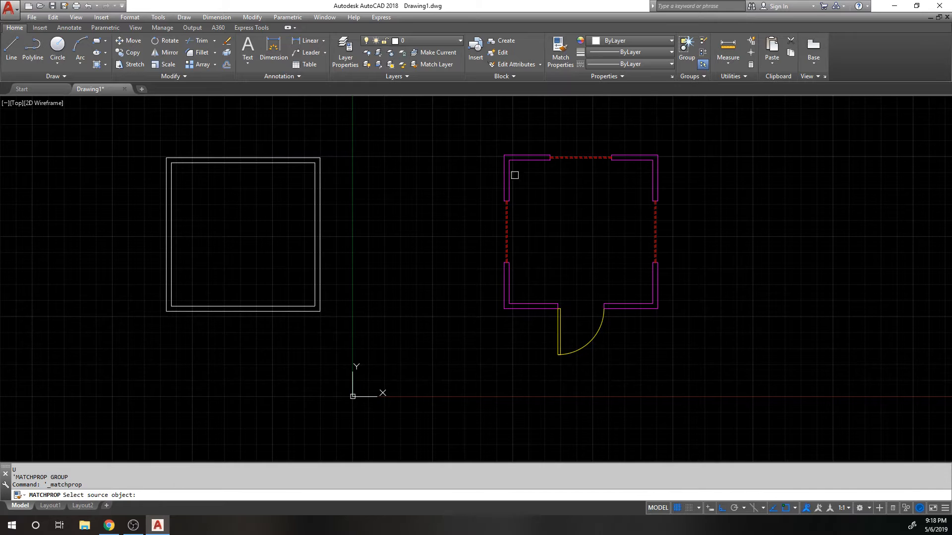
left_click(527, 163)
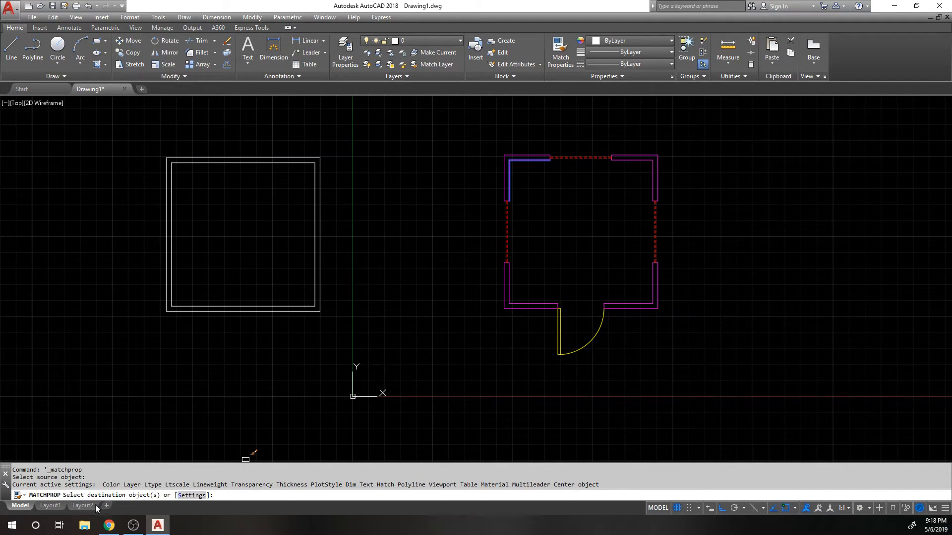
left_click(301, 331)
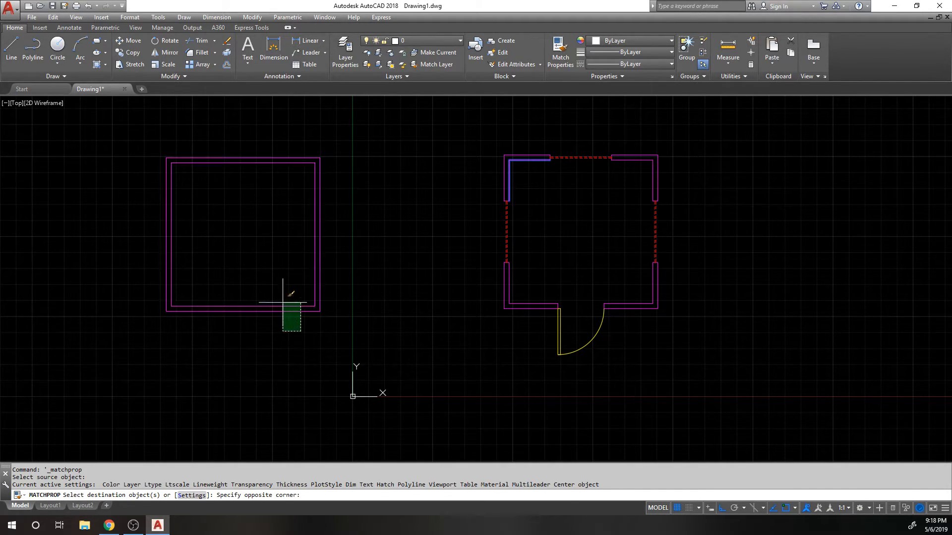
left_click(268, 284)
key("space")
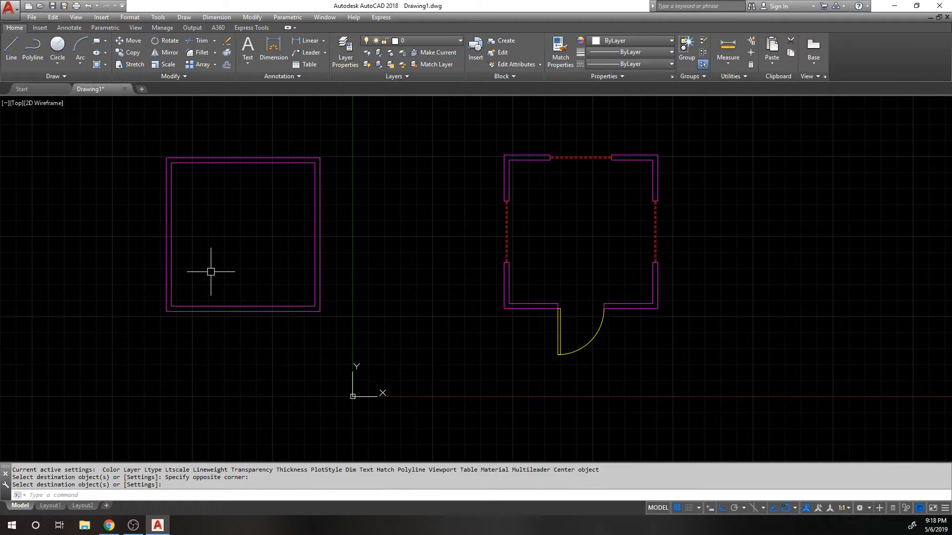
- Match the properties of the room's left window onto the inner and outer rectangles
key("space")
left_click(508, 215)
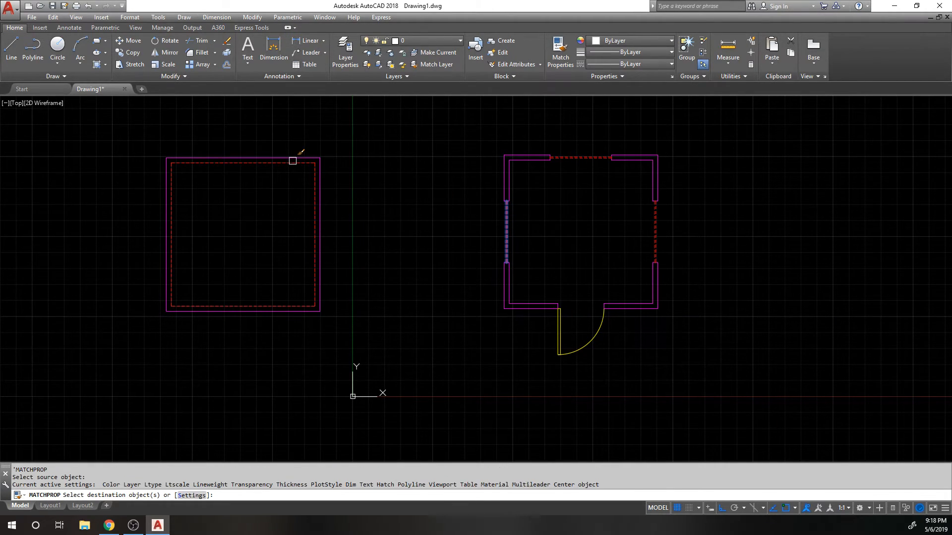
left_click(293, 159)
key("space")
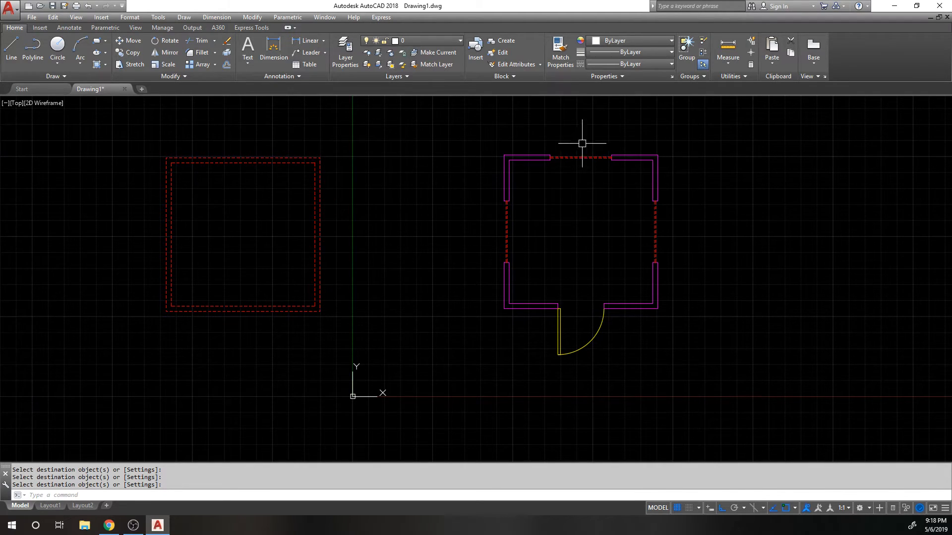
- Override the room's upper-left wall lines with colour 205,105,40 and the DASHED linetype
key("space")
left_click(535, 155)
left_click(494, 171)
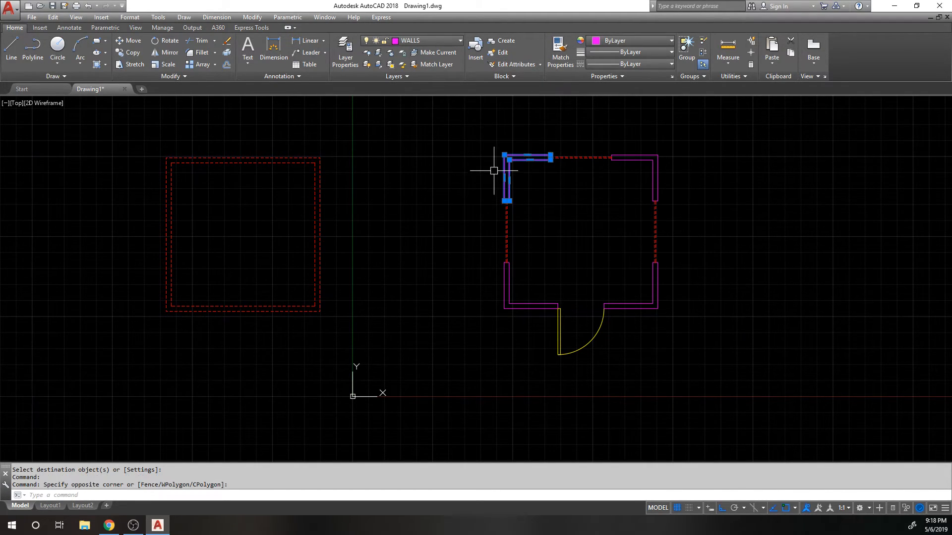
left_click(595, 224)
left_click(623, 42)
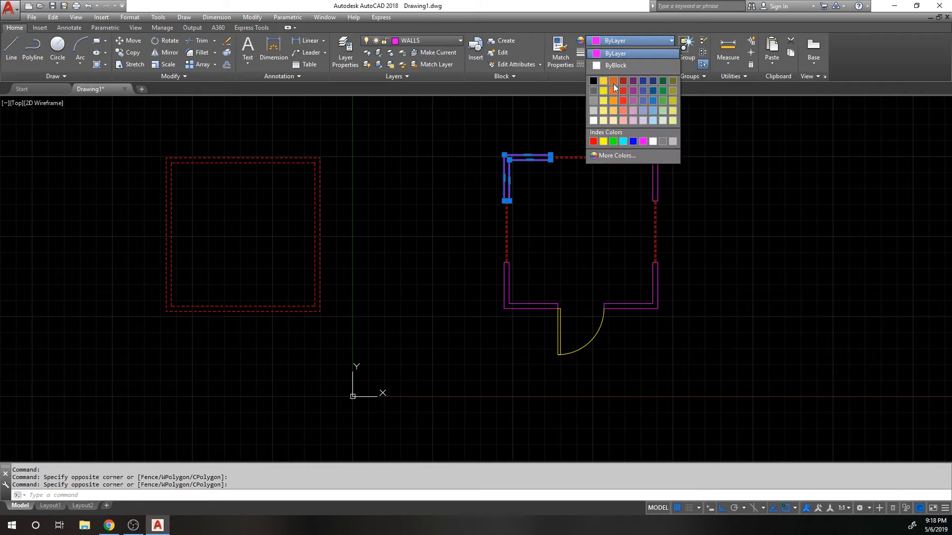
left_click(614, 84)
left_click(620, 53)
left_click(620, 62)
left_click(620, 64)
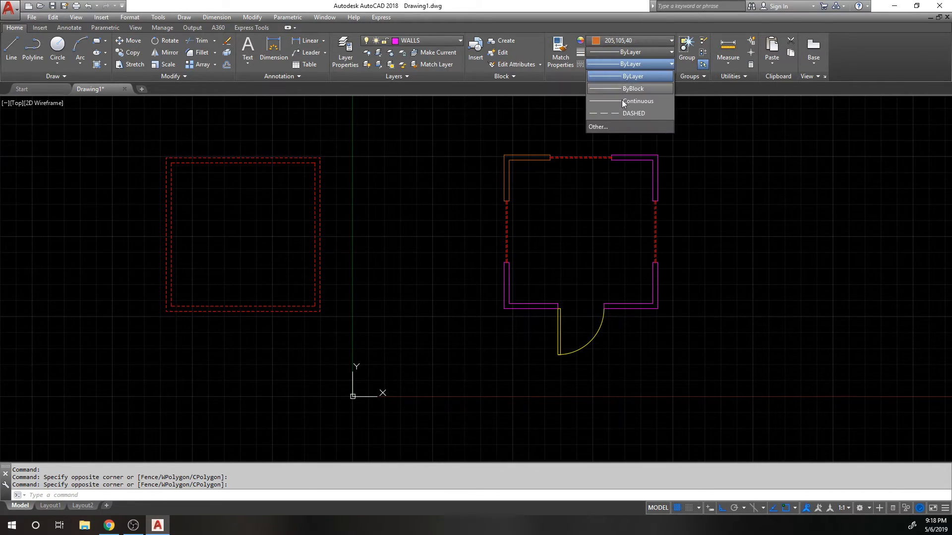
left_click(623, 113)
key("Escape")
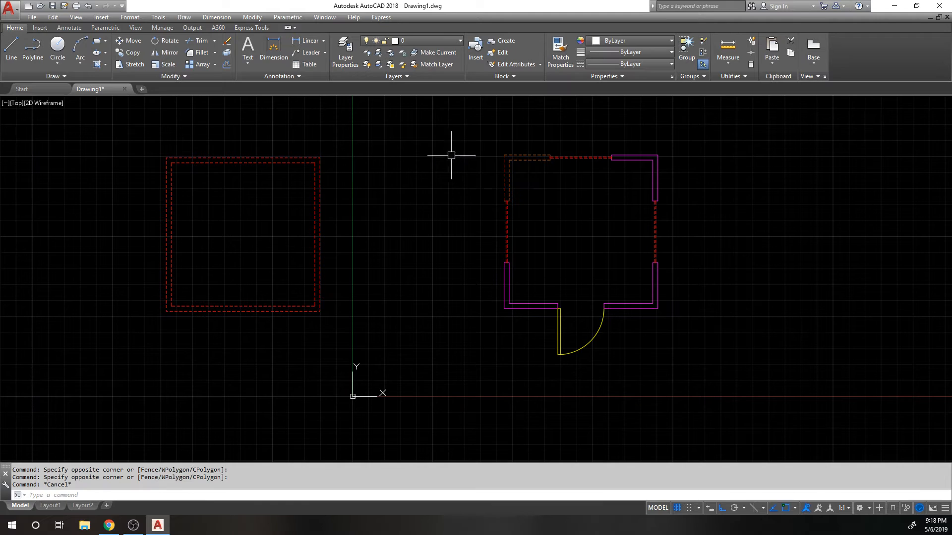
- Match the overridden orange dashed wall's properties onto both rectangles beside the room
left_click(560, 50)
left_click(536, 159)
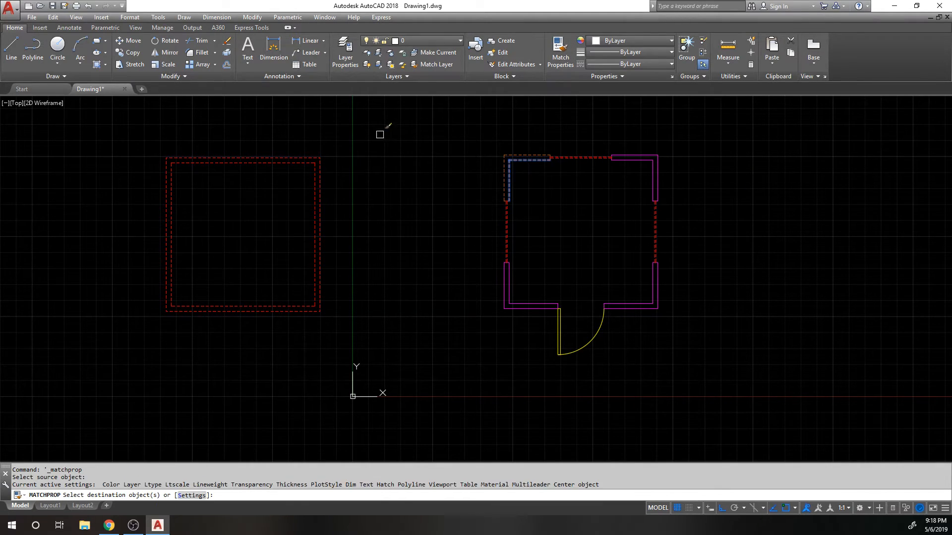
left_click(319, 137)
left_click(261, 200)
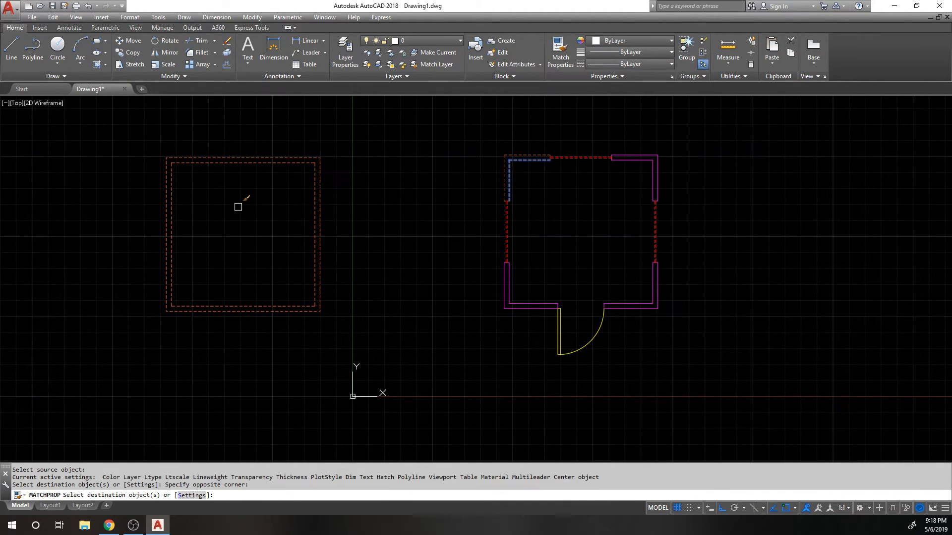
key("Return")
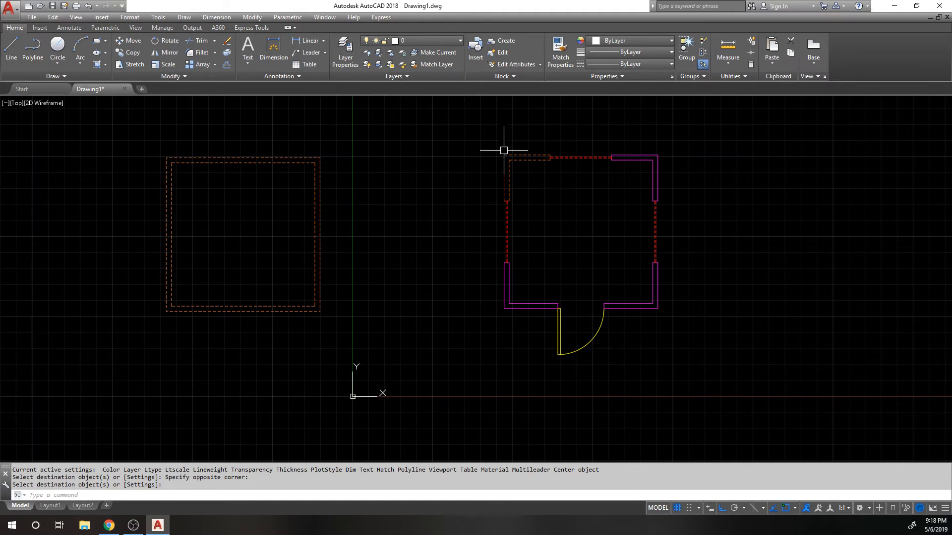
left_click(257, 163)
left_click(432, 40)
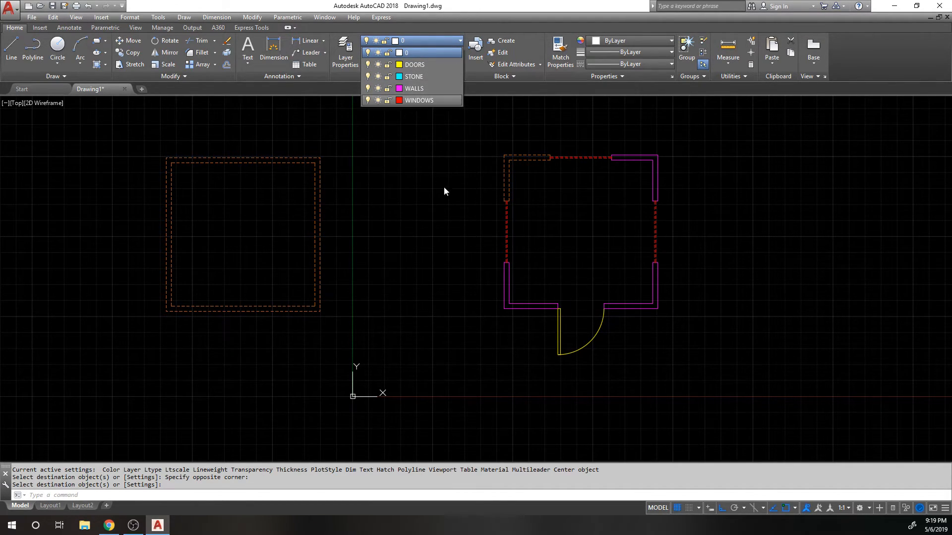
key("Escape")
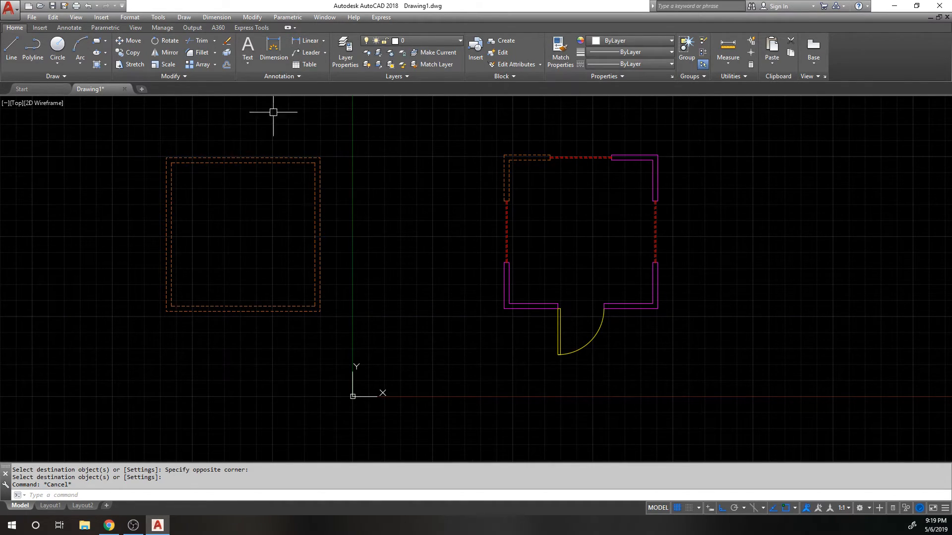
key("Escape")
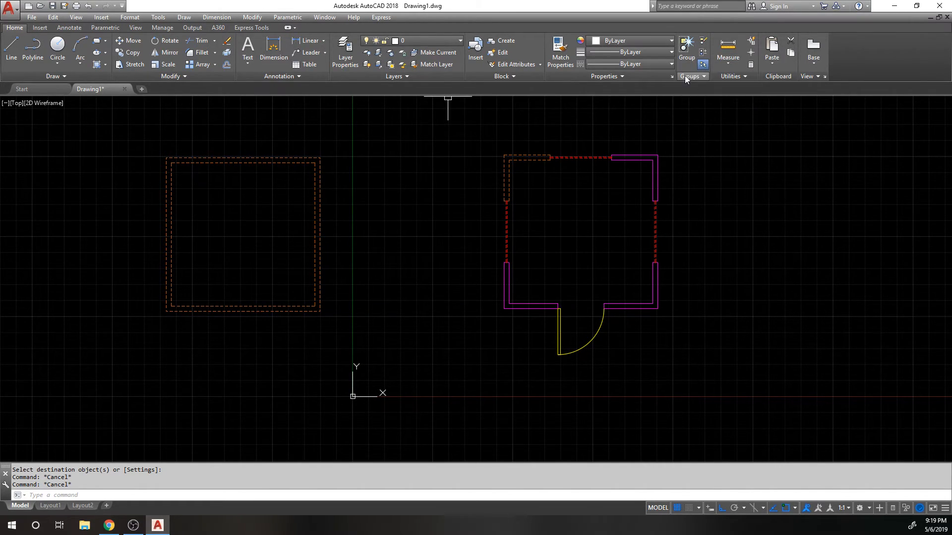
- Restore the upper-left wall lines by matching them to the properties of the upper-right wall
scroll(451, 272, "up", 5)
scroll(342, 377, "down", 5)
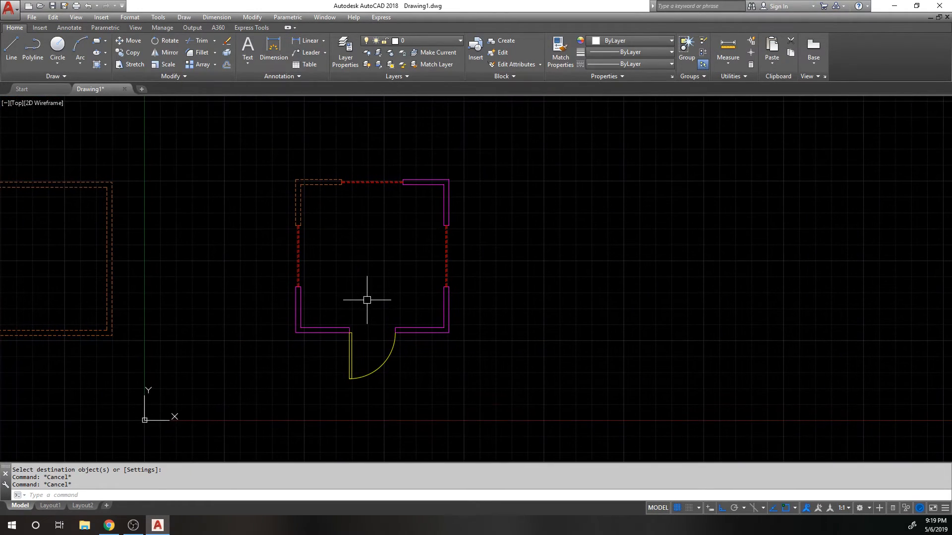
middle_click_drag(351, 162, 468, 159)
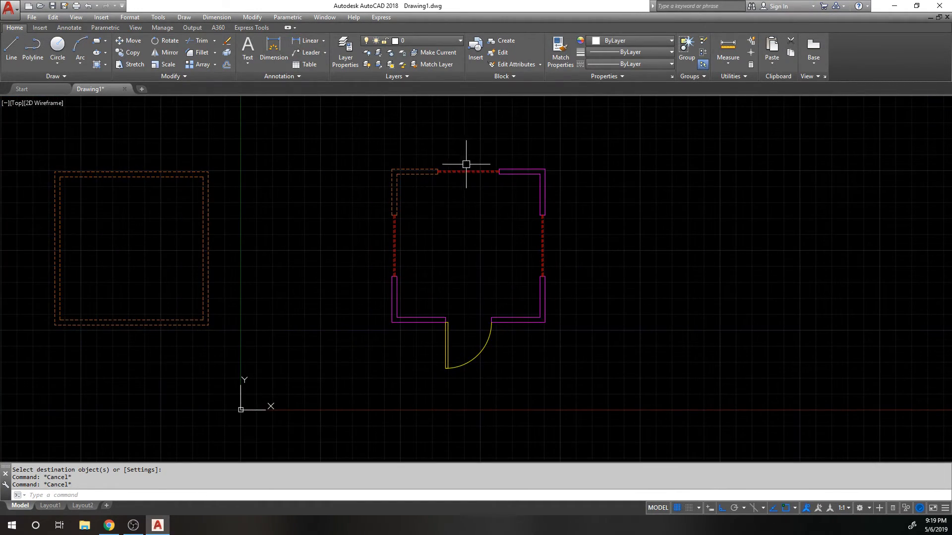
left_click(564, 56)
left_click(540, 176)
left_click(367, 140)
left_click(485, 250)
key("Return")
- Erase both orange dashed rectangles beside the room
left_click(174, 145)
left_click(132, 208)
type("e")
key("Return")
middle_click_drag(519, 187, 515, 163)
scroll(525, 159, "up", 2)
scroll(520, 149, "down", 2)
middle_click_drag(480, 228, 467, 238)
scroll(468, 236, "up", 2)
scroll(446, 250, "down", 2)
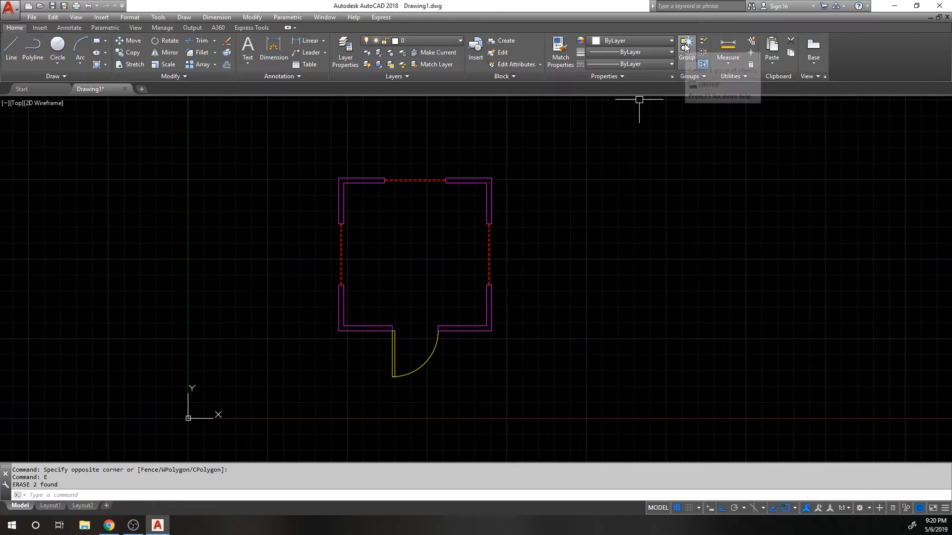
- Group the yellow door leaf and its swing arc as an unnamed group
left_click(692, 53)
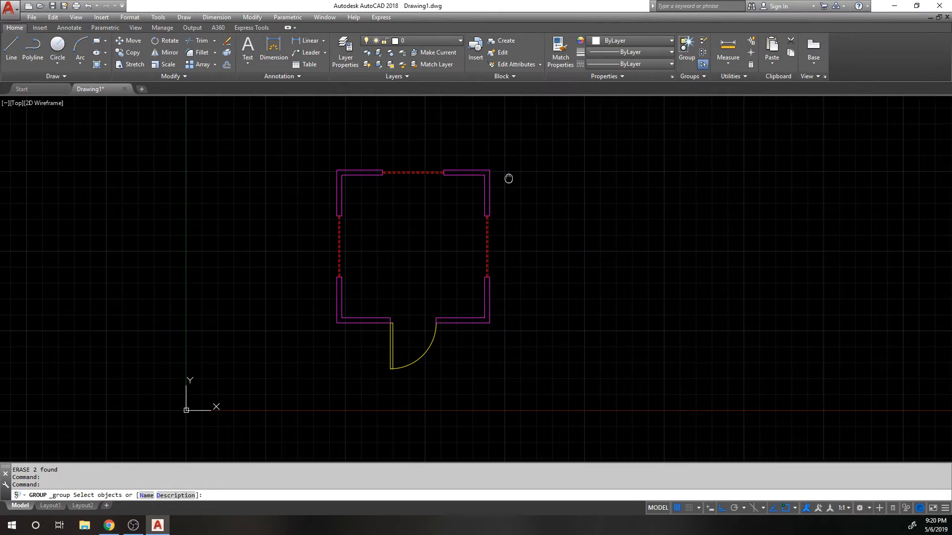
scroll(397, 224, "up", 2)
middle_click_drag(410, 384, 371, 262)
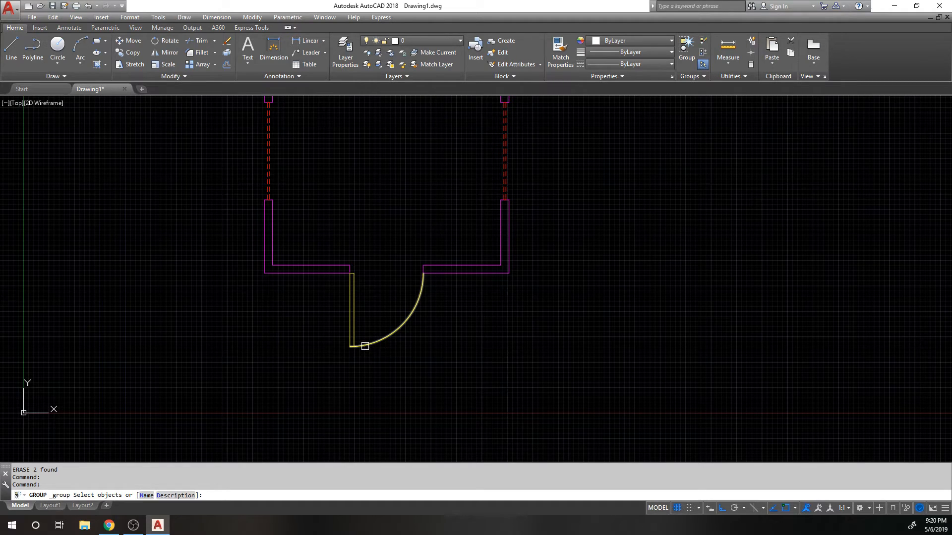
left_click(387, 369)
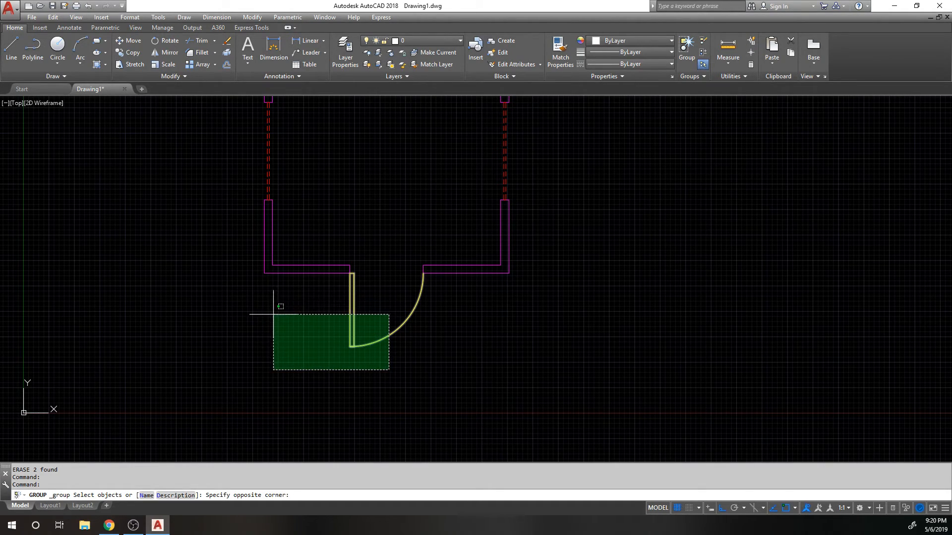
left_click(276, 314)
key("Return")
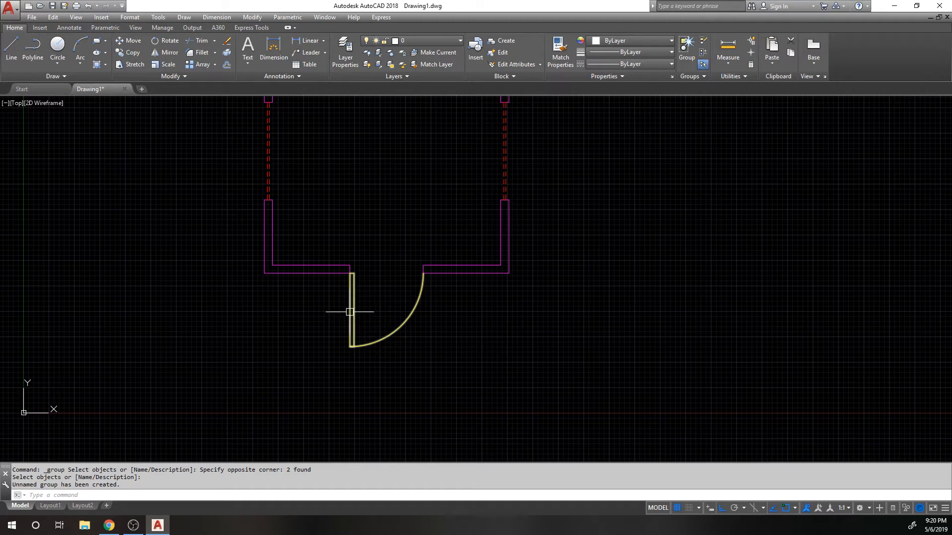
- Try stretching the grouped door's swing arc outward from its midpoint, and undo the stretch
left_click(349, 312)
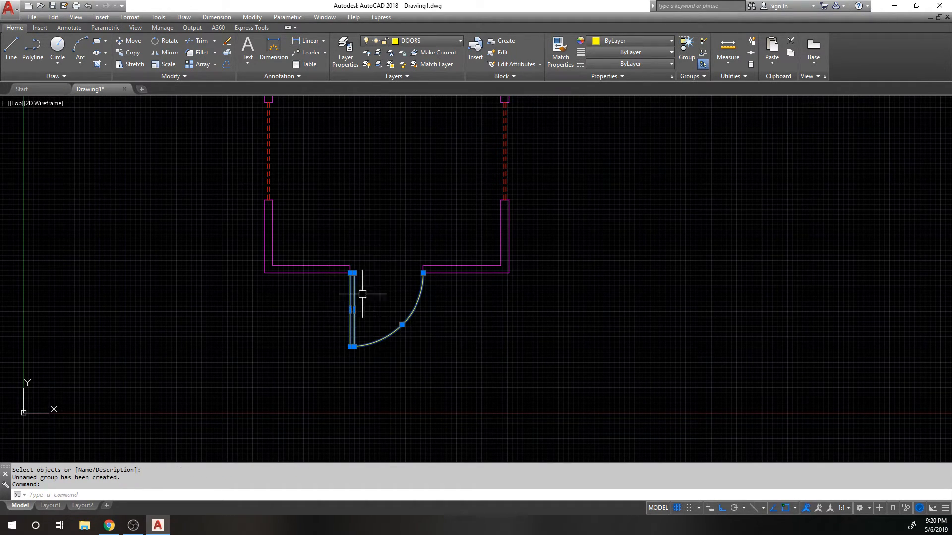
scroll(357, 280, "up", 2)
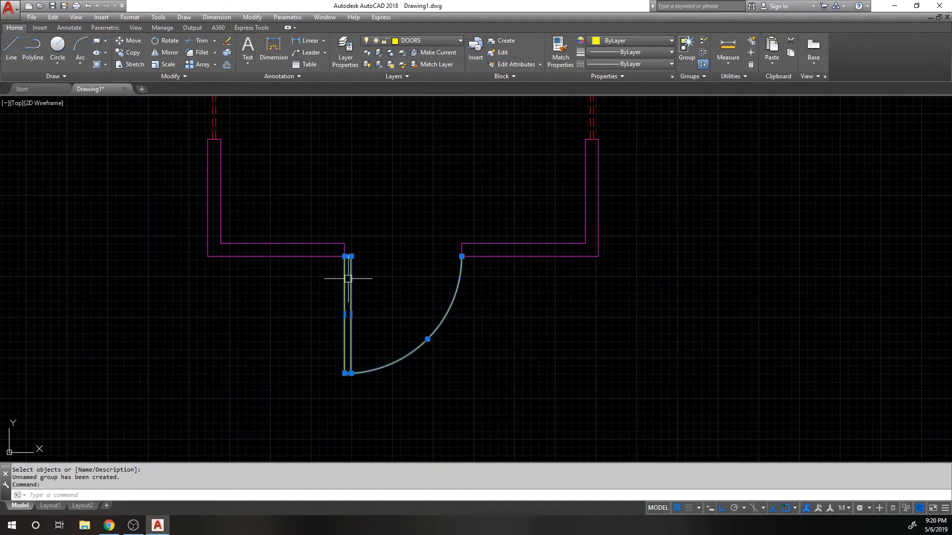
left_click(428, 340)
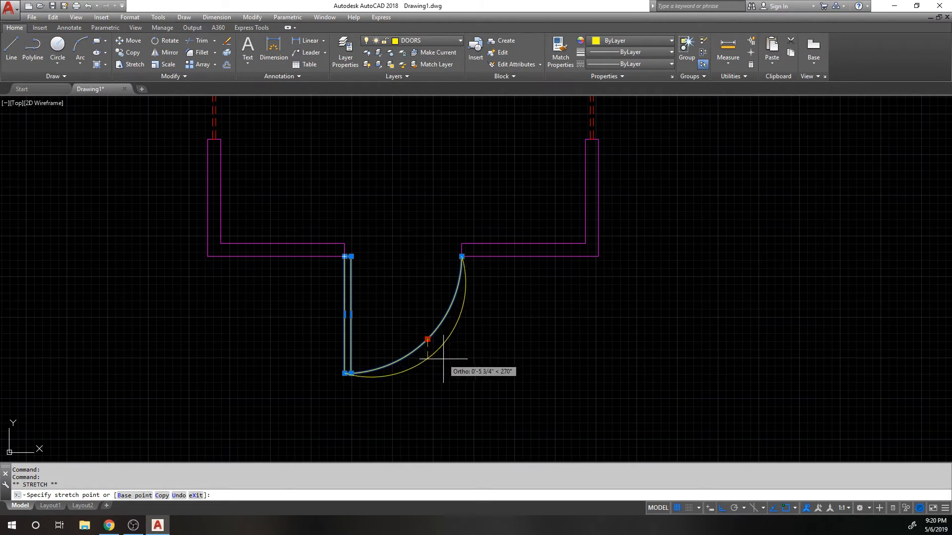
left_click(485, 361)
key("Escape")
type("u")
key("Return")
- Try stretching the upper inner corner of the grouped door's leaf sideways, and undo that change
left_click(347, 304)
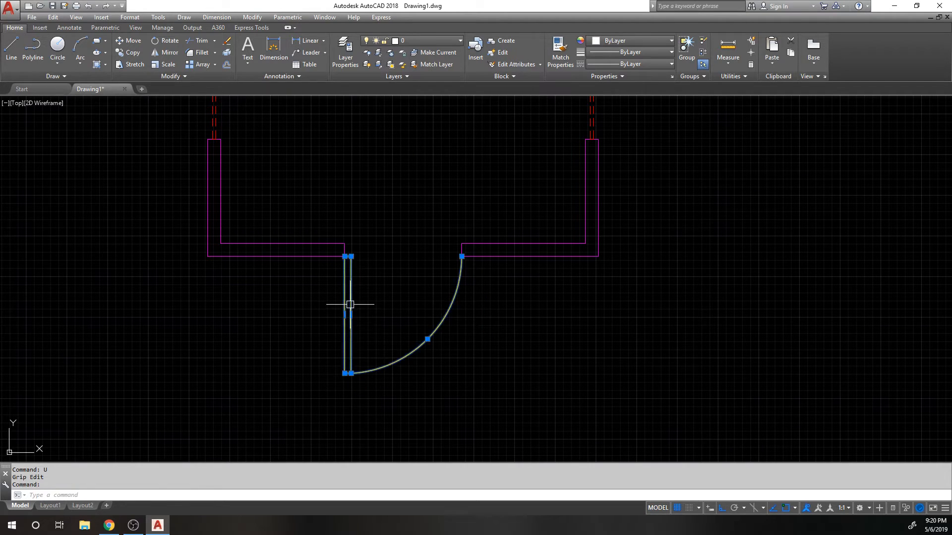
left_click(351, 257)
left_click(387, 257)
type("u")
key("Return")
- Ungroup the door leaf and swing arc, and select both pieces
left_click(373, 367)
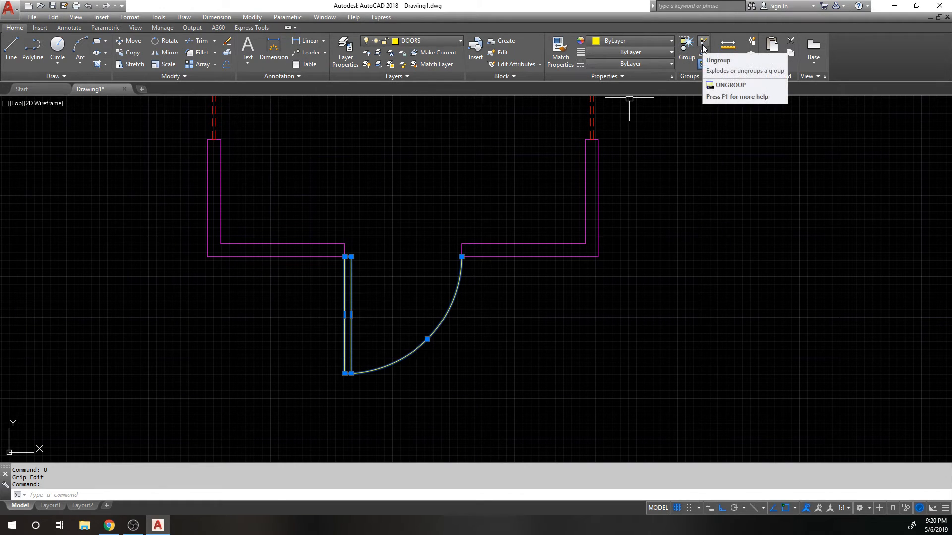
left_click(703, 47)
left_click(517, 381)
left_click(306, 298)
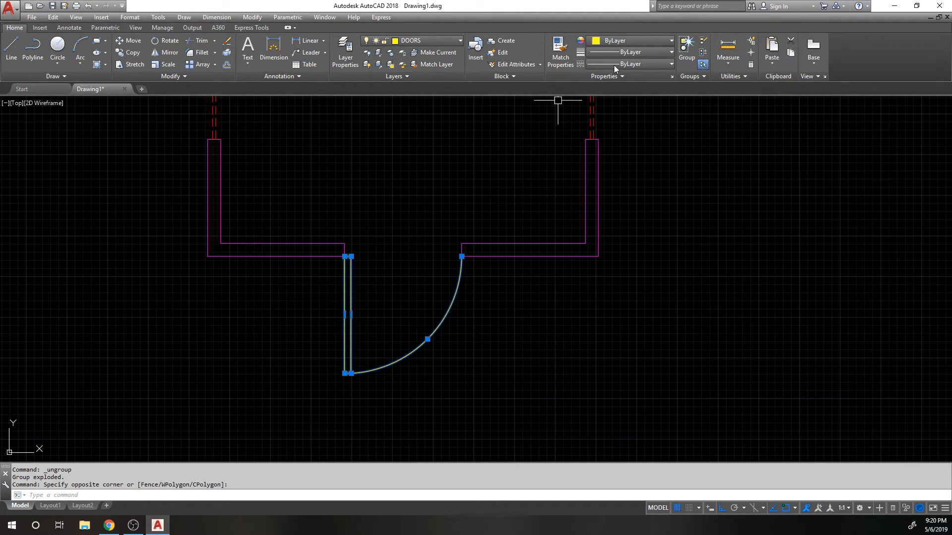
left_click(703, 47)
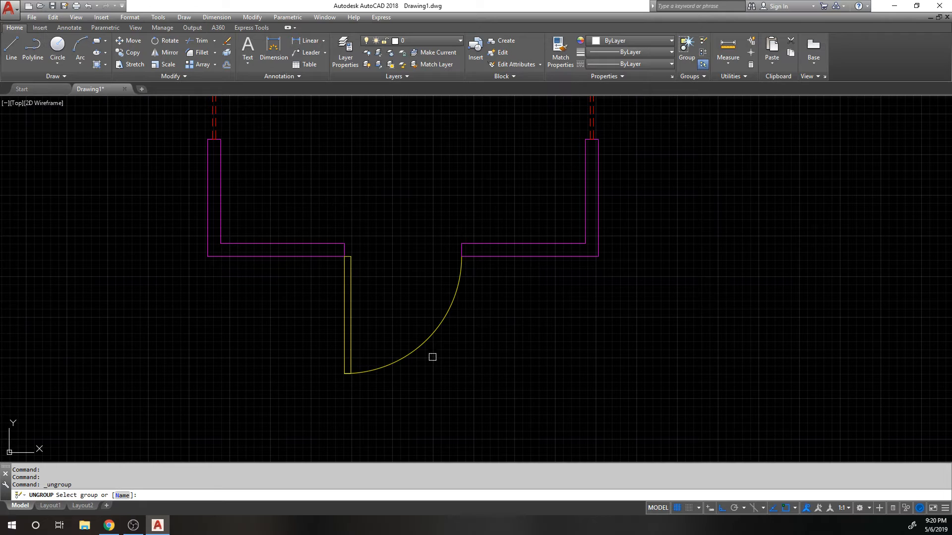
left_click(344, 329)
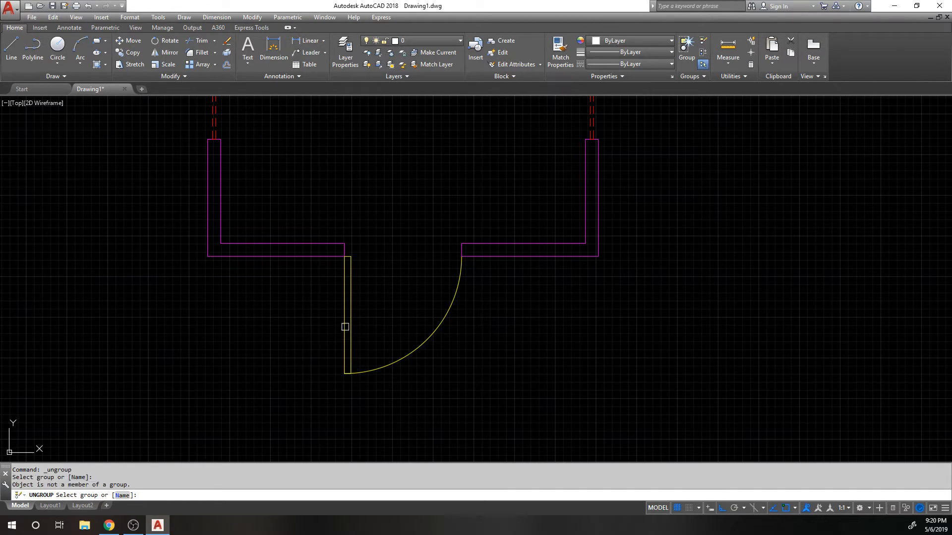
key("Escape")
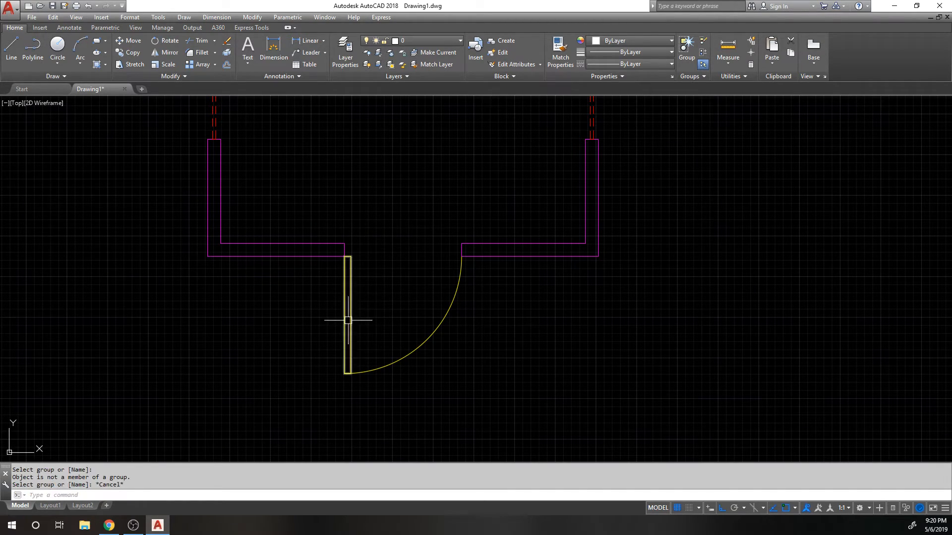
key("Escape")
- Group the separated door leaf and swing arc again
left_click(684, 47)
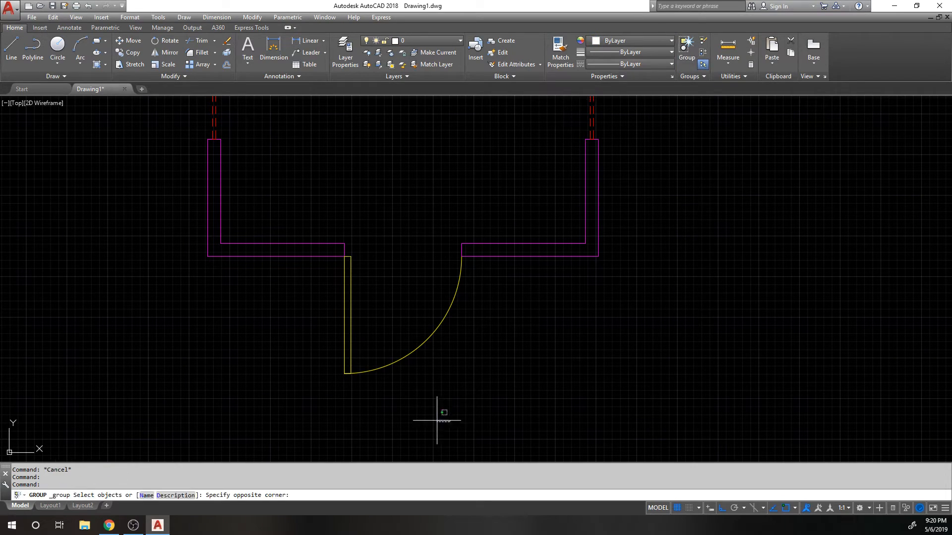
left_click(442, 421)
left_click(285, 323)
key("Return")
- Ungroup the door by picking its swing arc, and select the pieces to check that they are separate
left_click(707, 43)
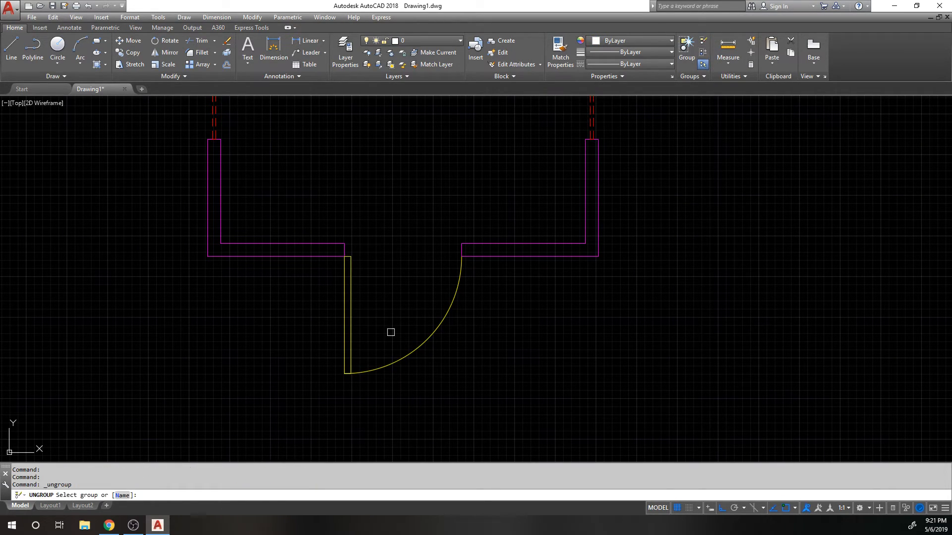
left_click(407, 354)
left_click(411, 351)
key("Escape")
left_click(366, 323)
left_click(333, 331)
key("Escape")
left_click(421, 344)
key("Escape")
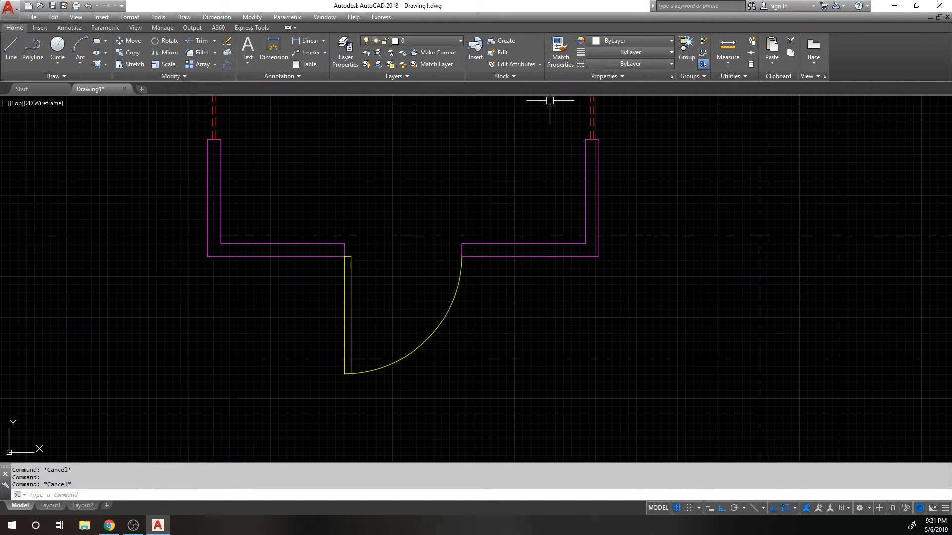
left_click(703, 52)
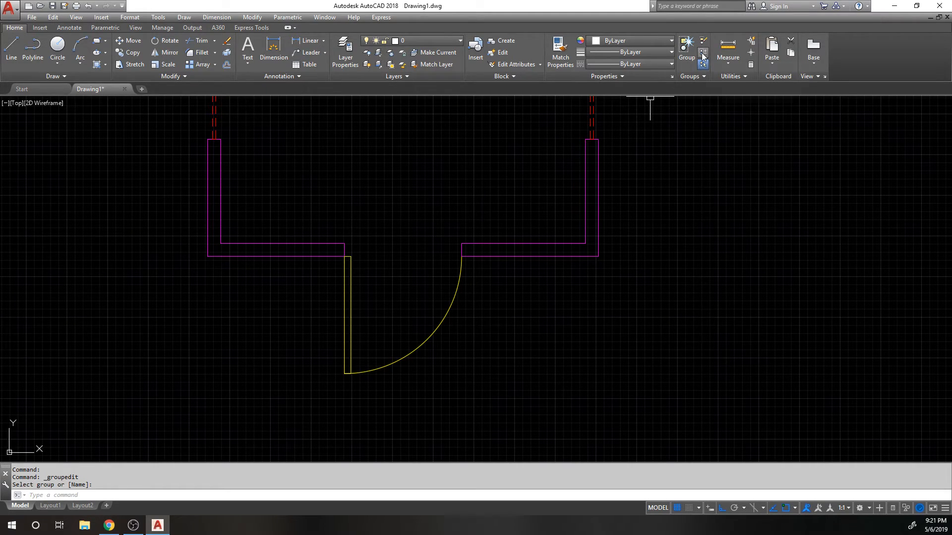
left_click(696, 78)
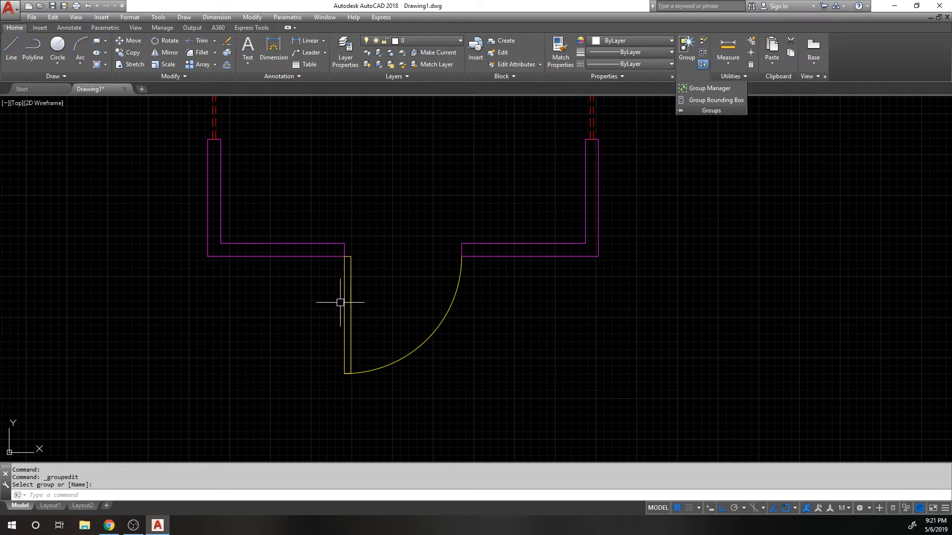
left_click(347, 268)
key("Escape")
- Create a new unnamed group from the door leaf and swing arc for group editing
left_click(686, 49)
left_click(578, 439)
left_click(304, 327)
key("Return")
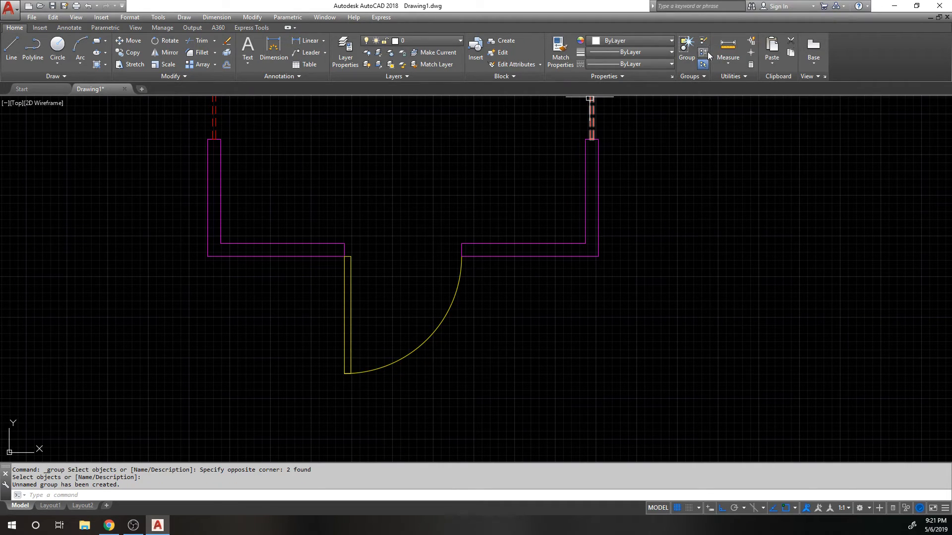
- Add the lower-right wall lines to the door group with Group Edit, and select the group to check its members
left_click(703, 52)
left_click(418, 349)
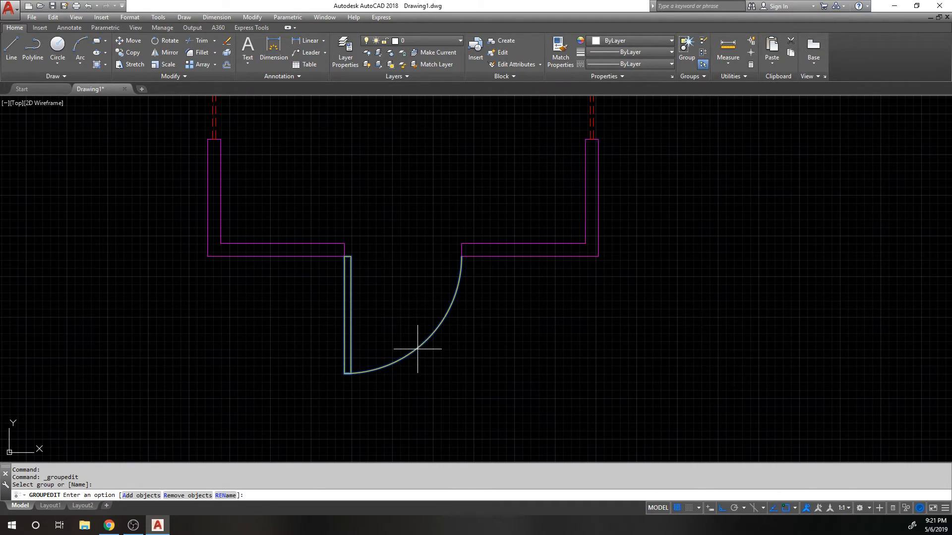
left_click(141, 495)
left_click(434, 221)
left_click(494, 267)
left_click(620, 299)
left_click(556, 214)
key("Return")
left_click(463, 265)
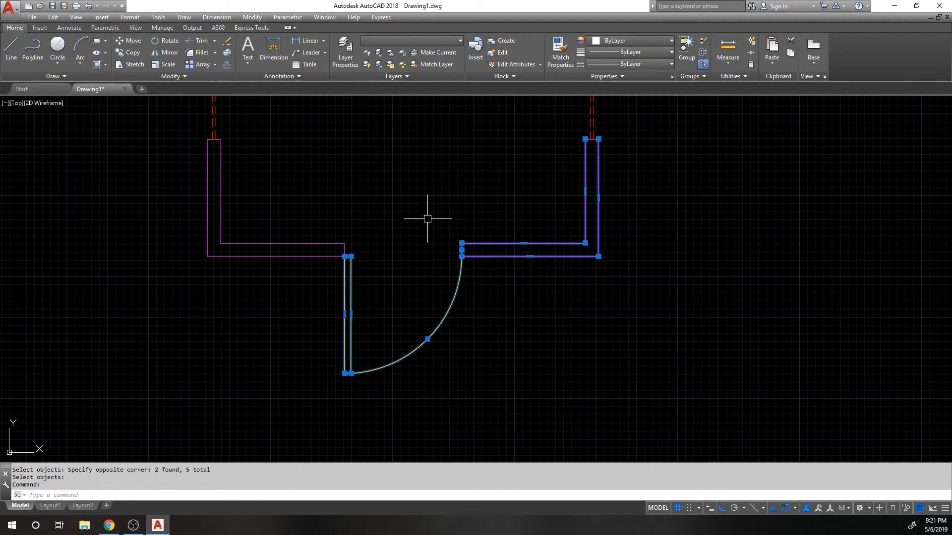
- Undo the group edit and the door grouping, and select the door pieces to check them
key("Escape")
type("u")
key("Return")
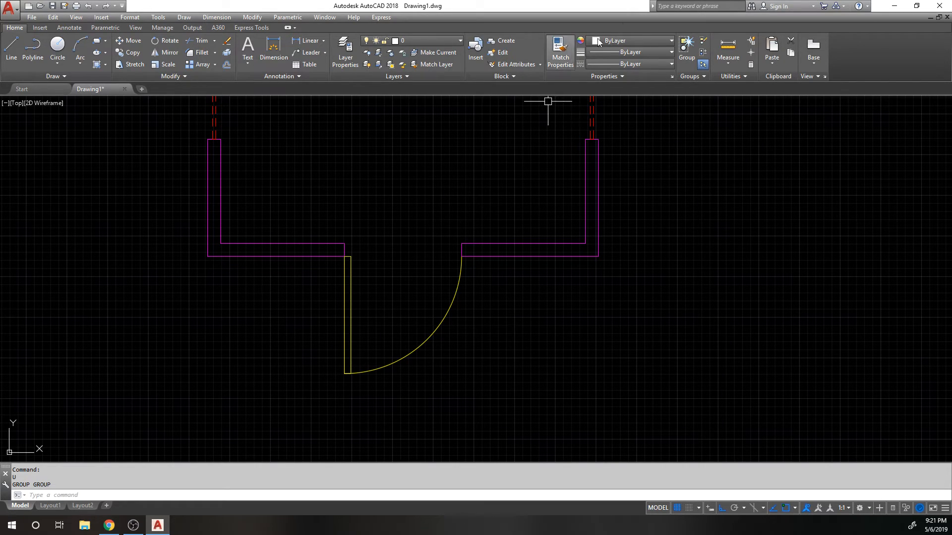
left_click(410, 347)
left_click(276, 320)
key("Escape")
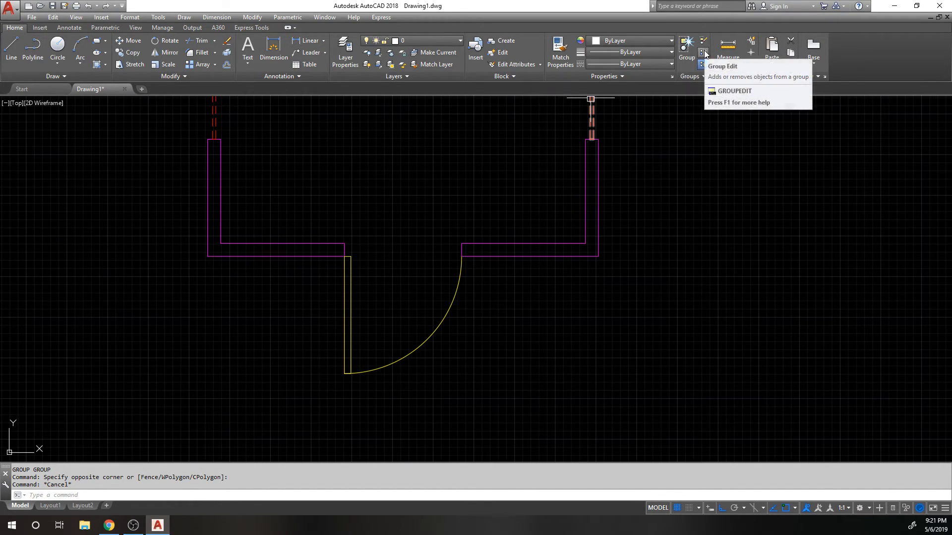
left_click(460, 287)
key("Escape")
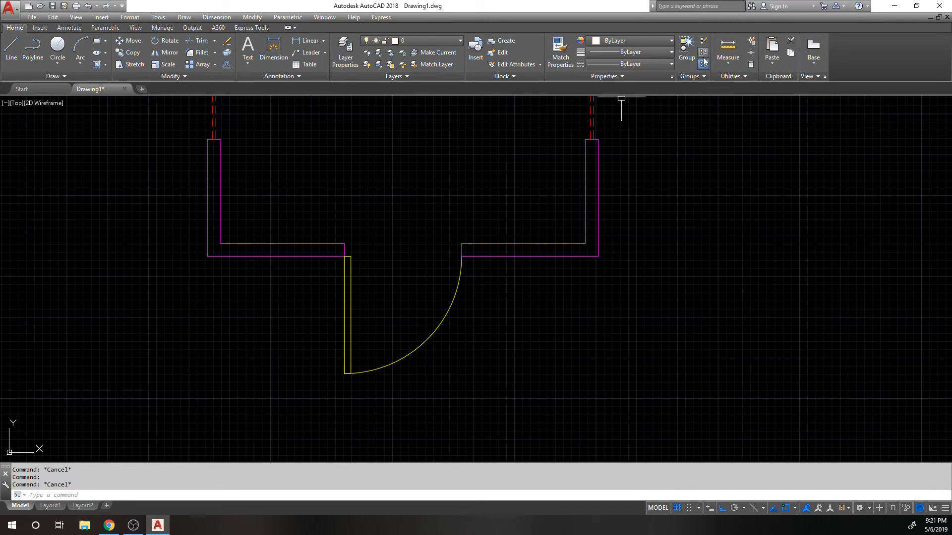
- Open the Group Manager to review its object grouping options, and close it without changes
scroll(571, 174, "down", 2)
middle_click_drag(570, 174, 453, 282)
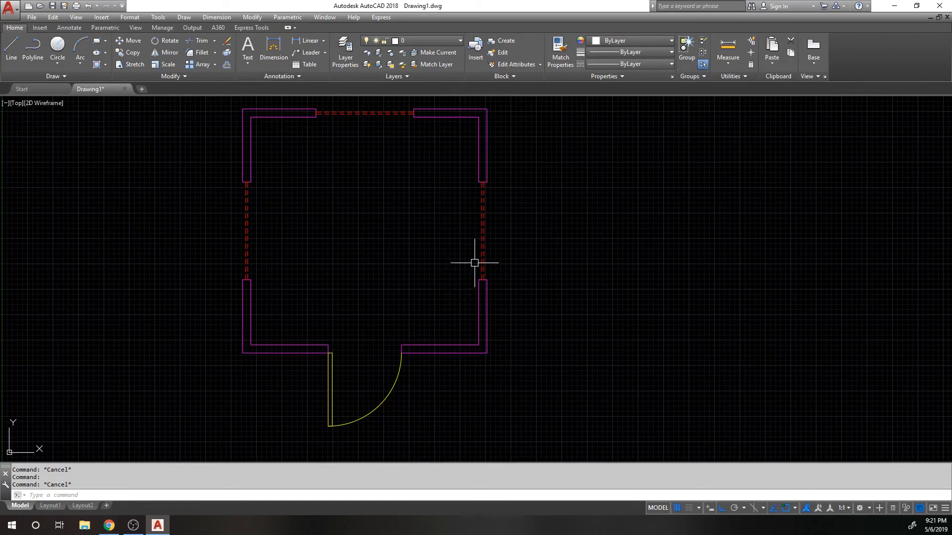
left_click(690, 76)
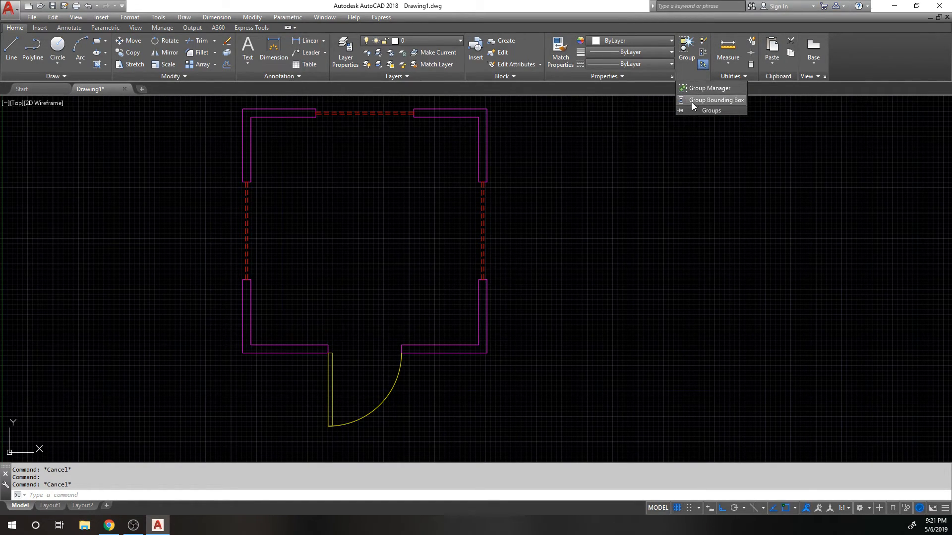
left_click(705, 88)
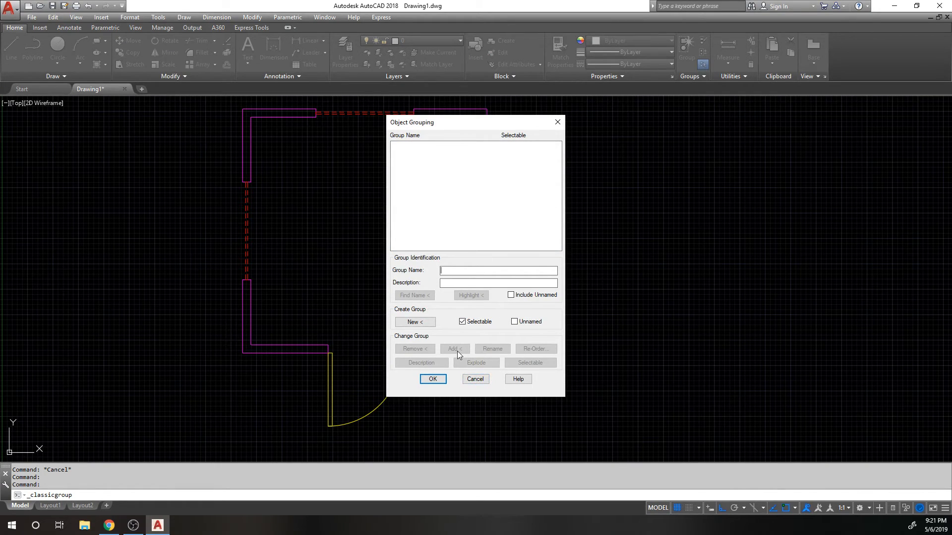
left_click(478, 382)
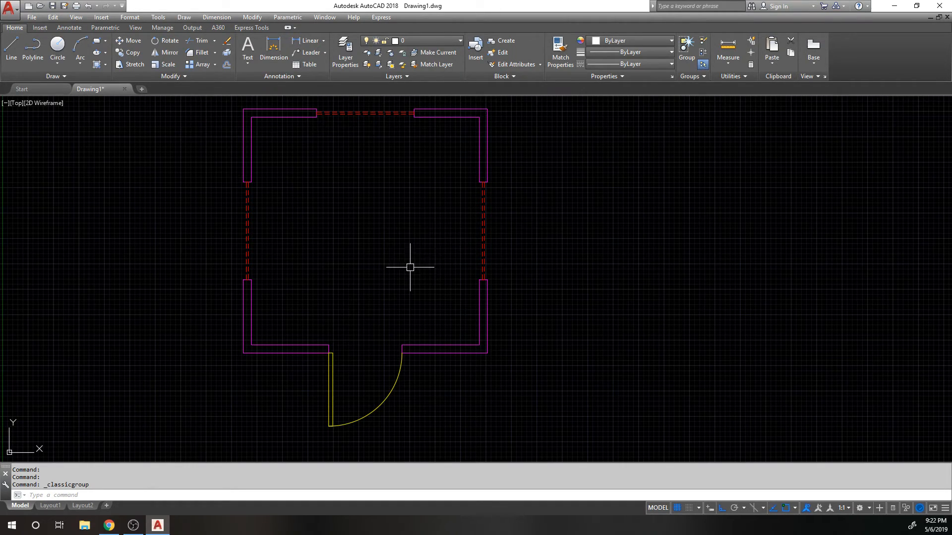
- Group the room's lower-right wall lines beside the door opening
key("Return")
left_click(385, 268)
left_click(558, 372)
key("Return")
- Try to group the room's lower-left wall lines as a second group
key("Return")
left_click(197, 269)
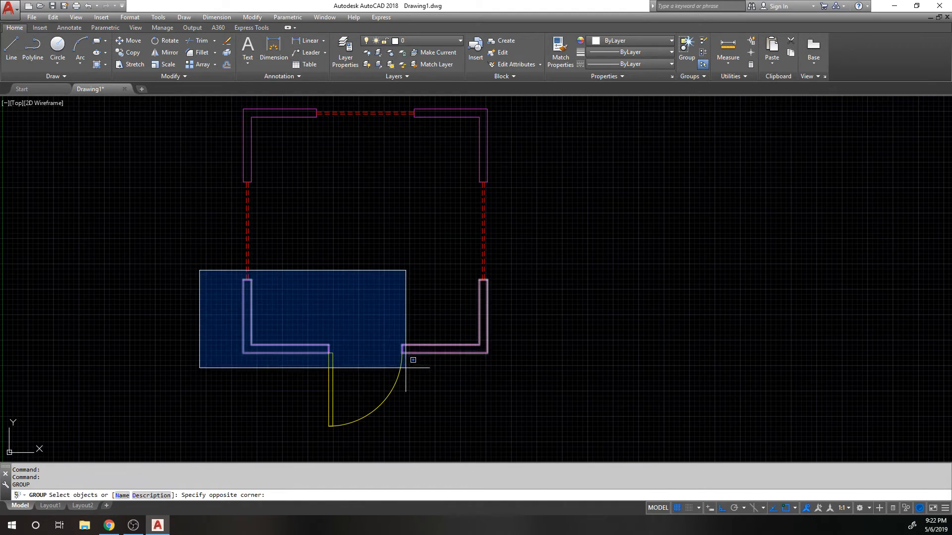
left_click(393, 431)
double_click(282, 383)
key("Return")
left_click(302, 386)
key("Return")
- Select the lower-left wall to check which lines are grouped together
left_click(329, 372)
key("Escape")
left_click(311, 342)
key("Escape")
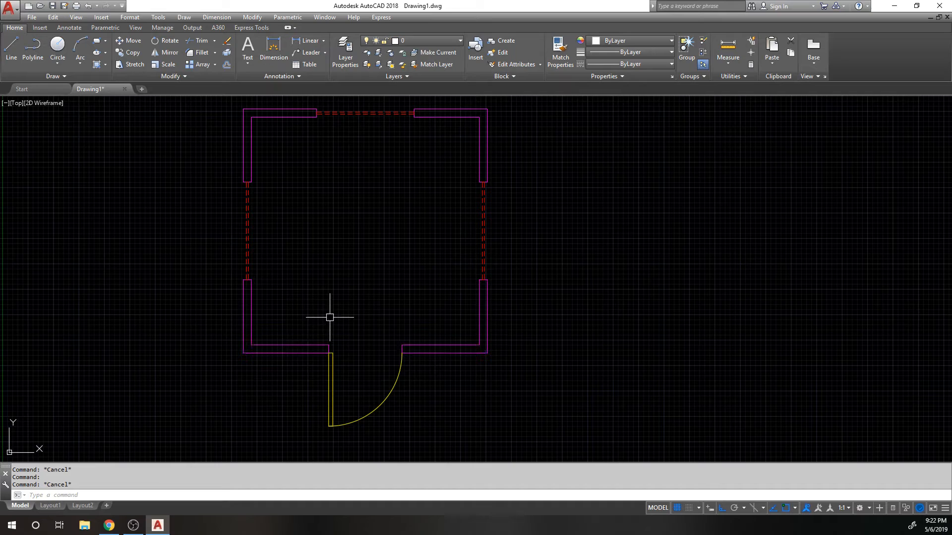
left_click(293, 339)
key("Escape")
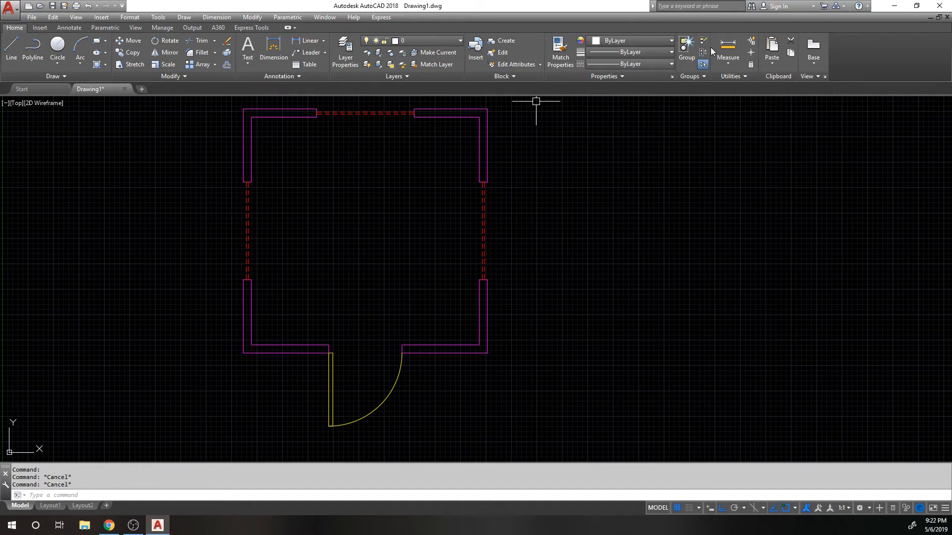
- Ungroup the combined lower walls, and select the lower-right wall to check its own group
left_click(704, 41)
left_click(472, 349)
key("Return")
left_click(463, 345)
key("Escape")
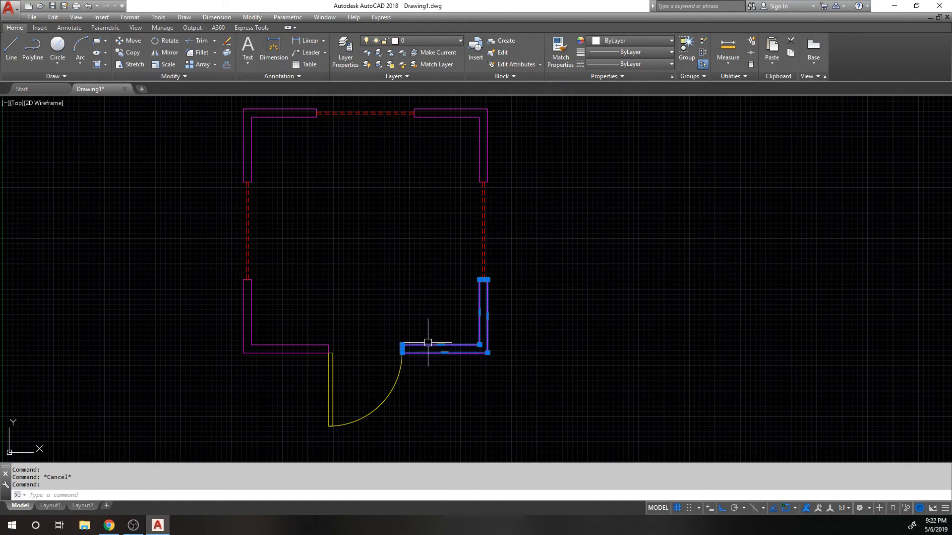
key("Escape")
- Group the room's lower-left wall lines beside the door opening as a group of their own
left_click(683, 60)
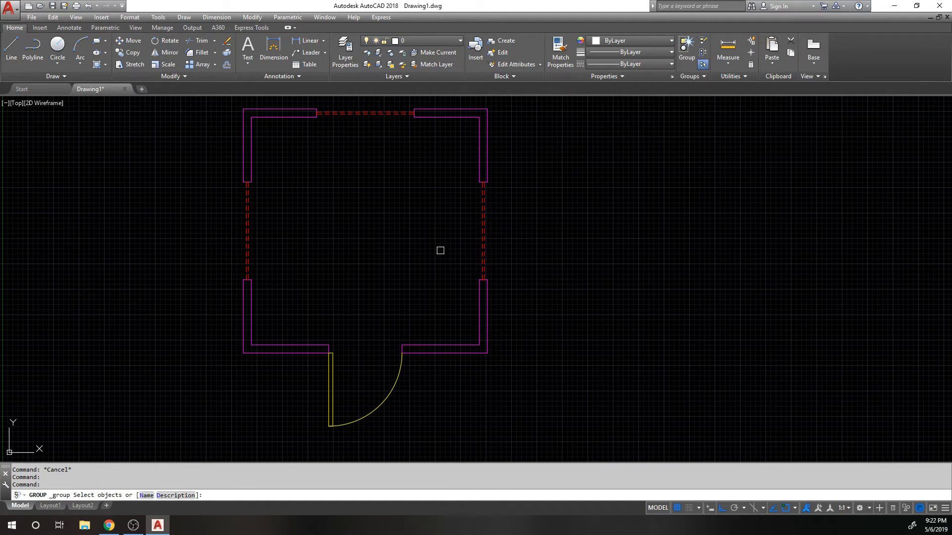
left_click(195, 264)
left_click(369, 368)
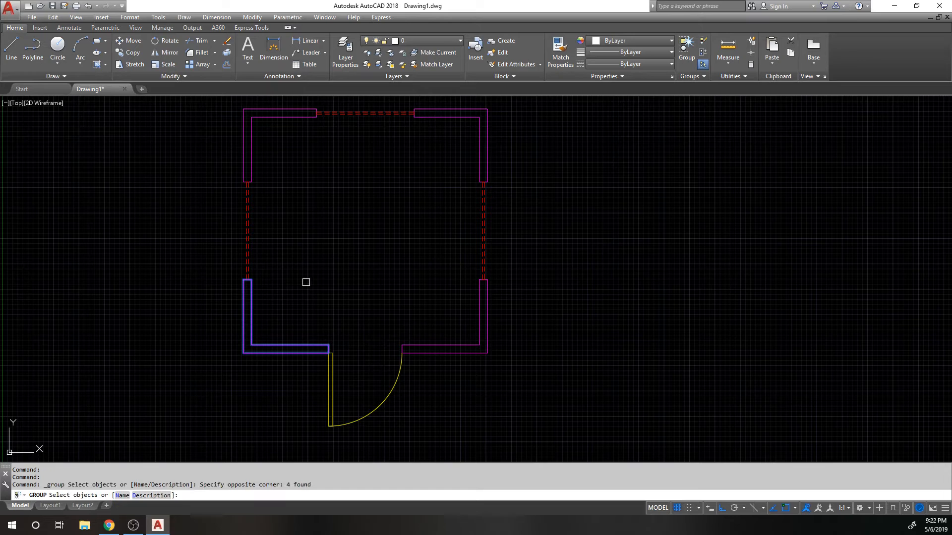
key("Return")
- Select the lower-left and lower-right walls in turn to check that they are grouped separately
left_click(249, 296)
key("Escape")
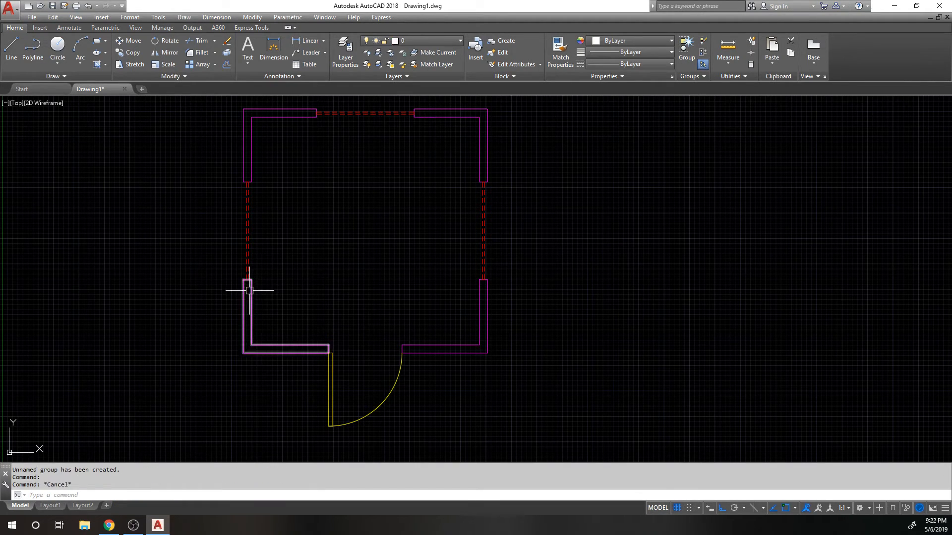
left_click(438, 347)
key("Escape")
left_click(320, 350)
key("Escape")
- Group the lower-left and lower-right wall groups into one combined group and select it to check
left_click(687, 50)
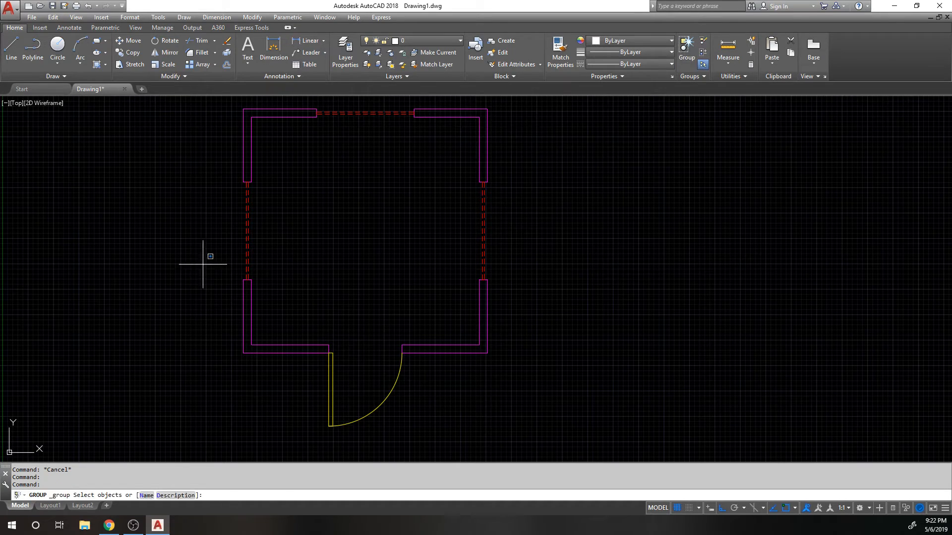
left_click(199, 264)
key("Escape")
left_click(308, 320)
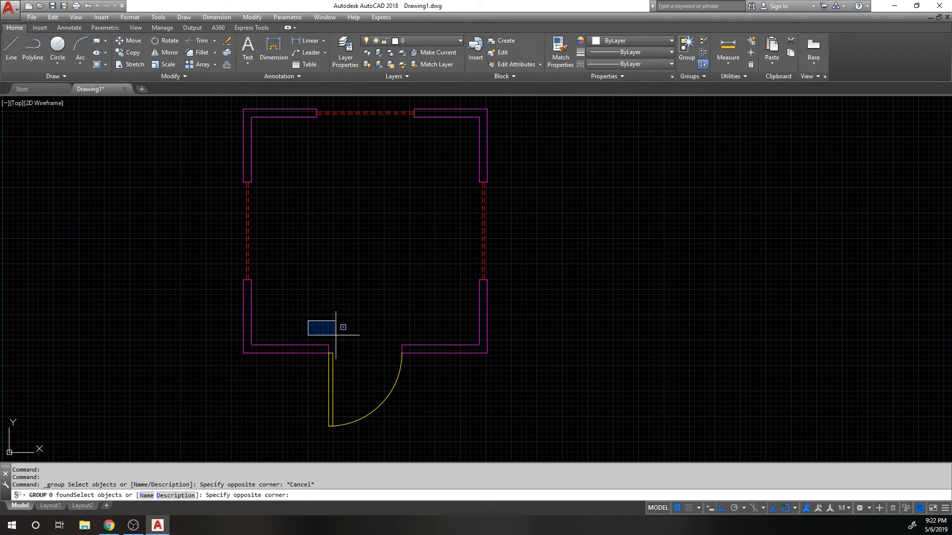
left_click(434, 376)
key("Return")
left_click(324, 347)
key("Escape")
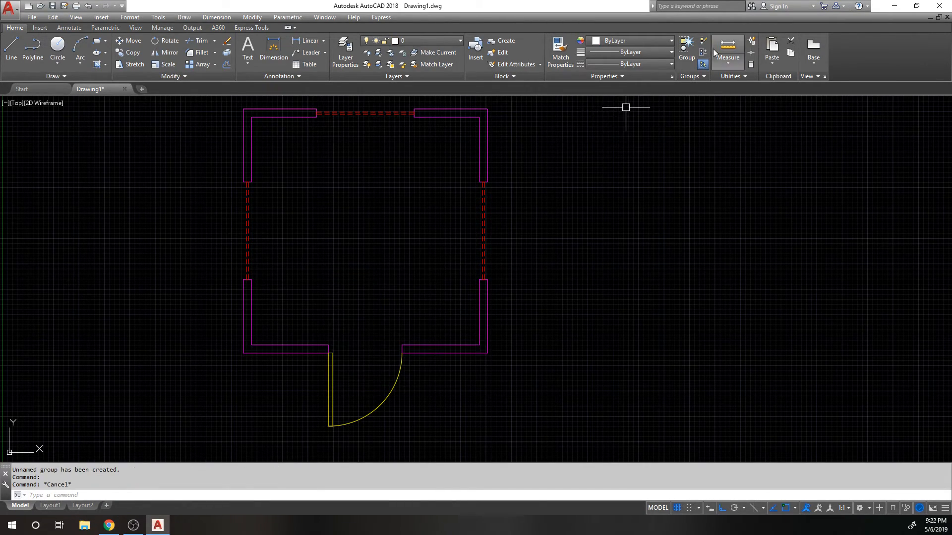
left_click(703, 53)
left_click(430, 349)
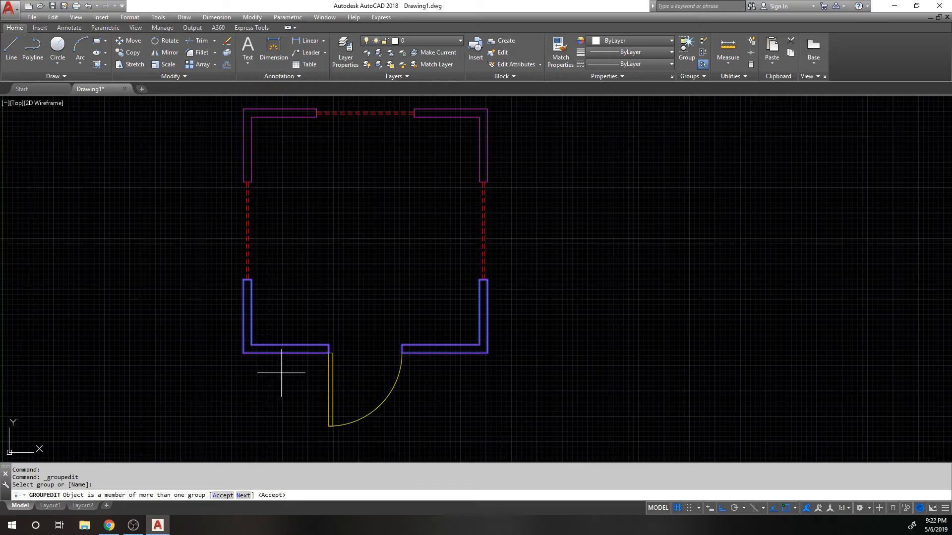
key("Return")
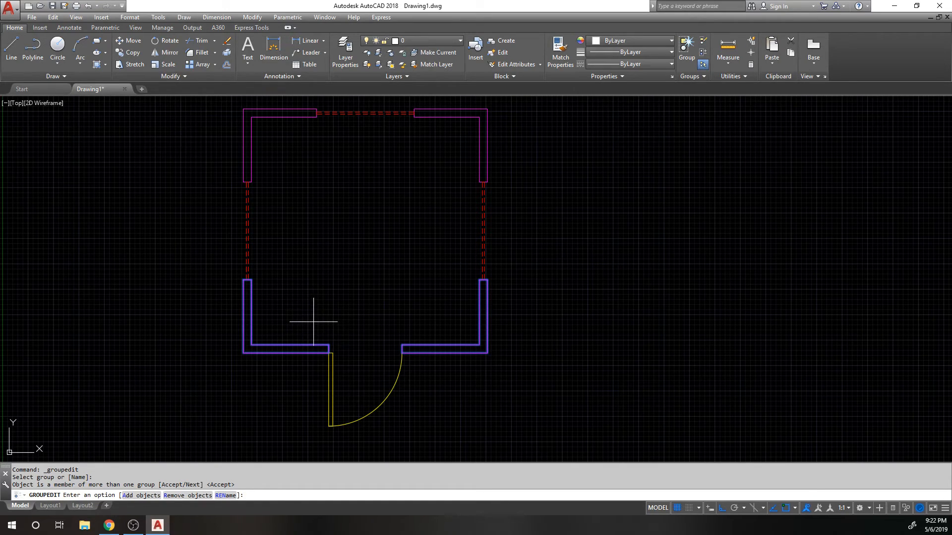
key("Return")
left_click(318, 343)
key("Escape")
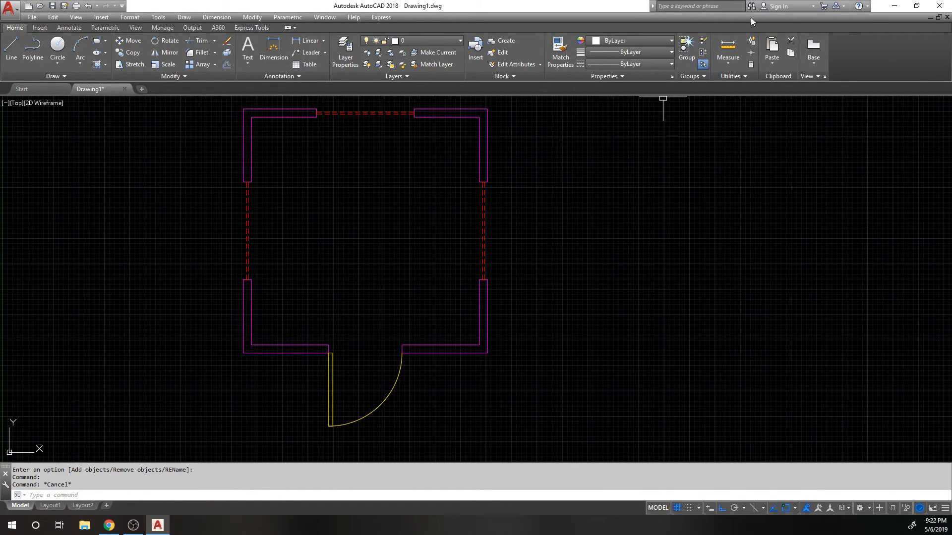
- Ungroup the combined lower walls, accepting the outer group that contains both sides
left_click(702, 52)
left_click(427, 347)
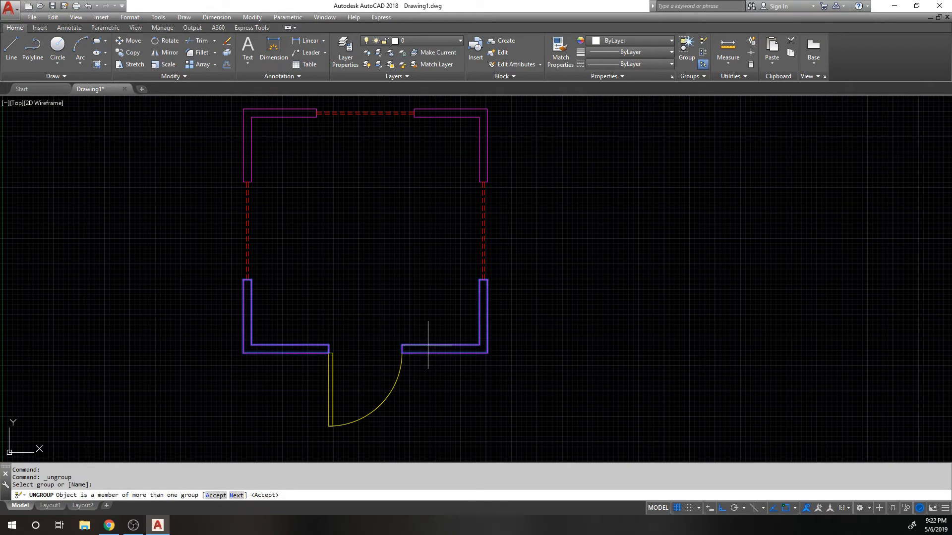
key("Return")
- Select each lower wall section in turn to check which lines remain grouped after the ungrouping
left_click(319, 346)
key("Escape")
left_click(437, 346)
key("Escape")
left_click(307, 346)
left_click(436, 343)
key("Escape")
left_click(291, 345)
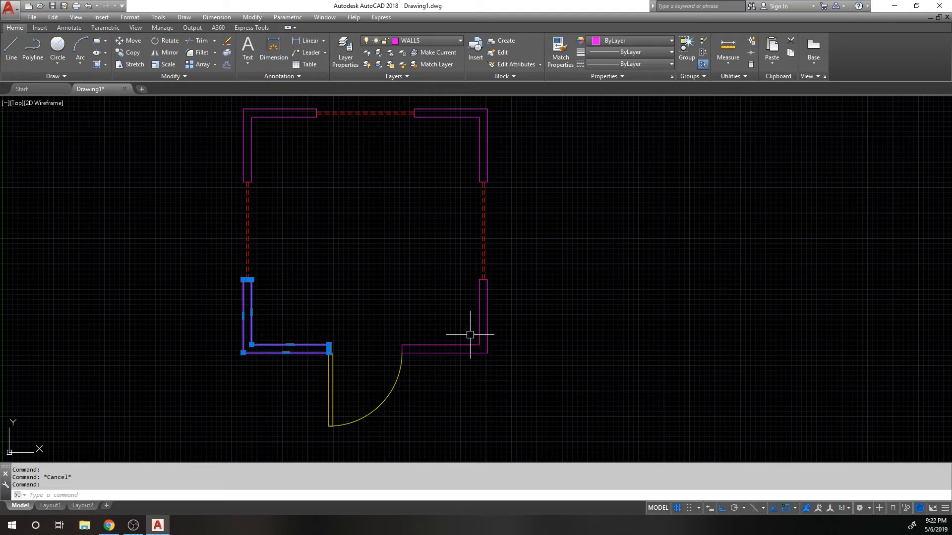
key("Escape")
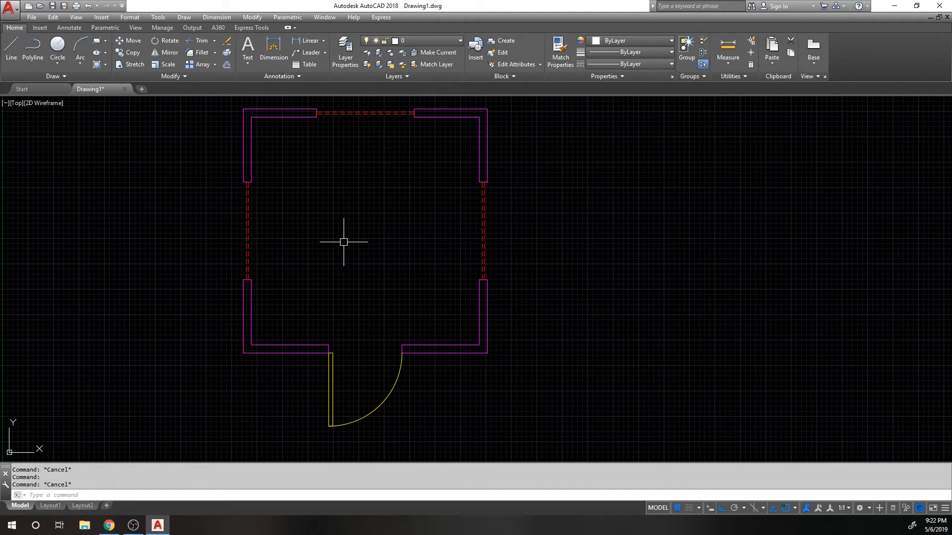
scroll(348, 238, "down", 2)
middle_click_drag(374, 212, 395, 208)
scroll(385, 229, "up", 2)
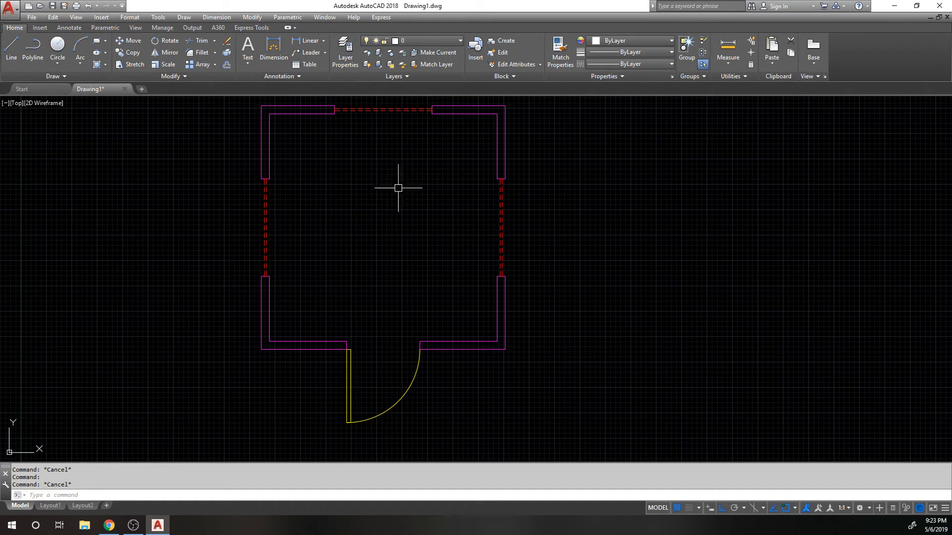
scroll(483, 157, "down", 2)
middle_click_drag(436, 159, 443, 168)
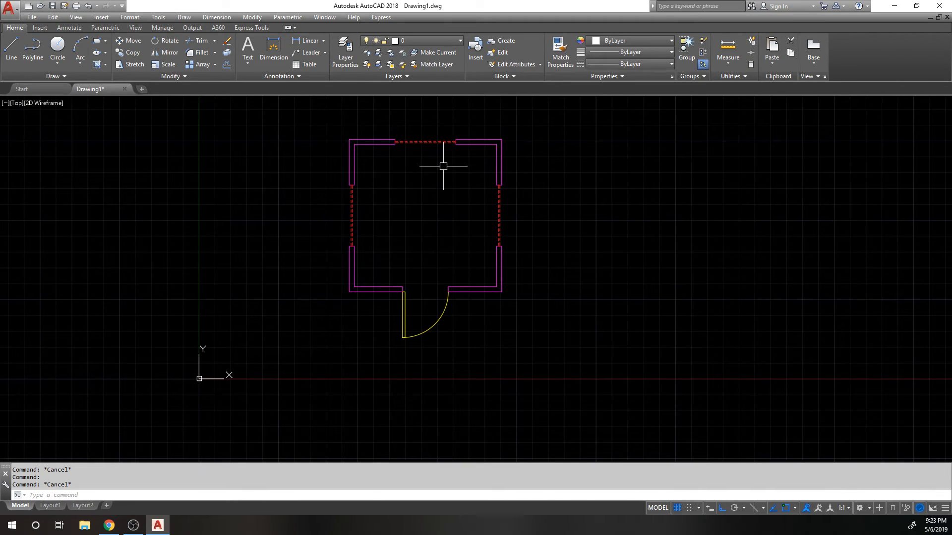
scroll(442, 165, "up", 2)
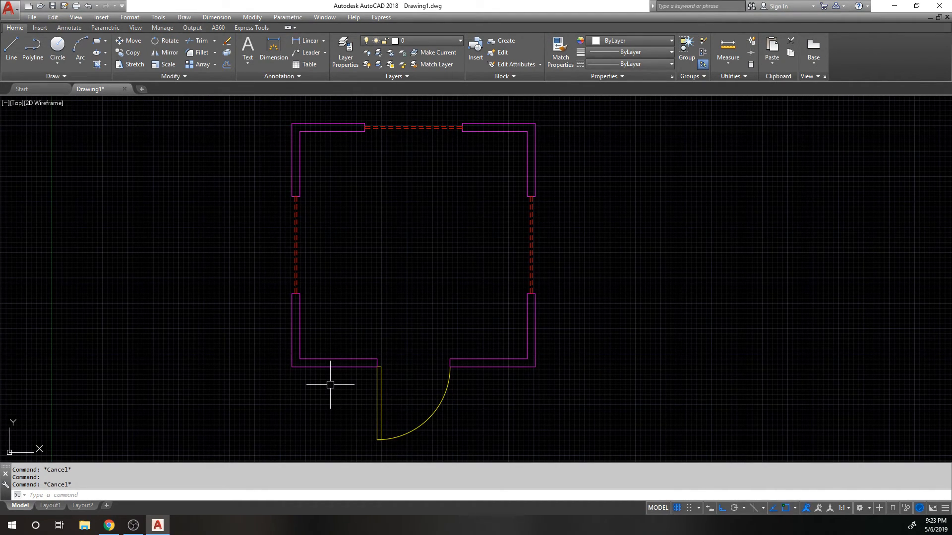
- Select the door below the room to check that its leaf and swing arc are grouped
left_click(379, 385)
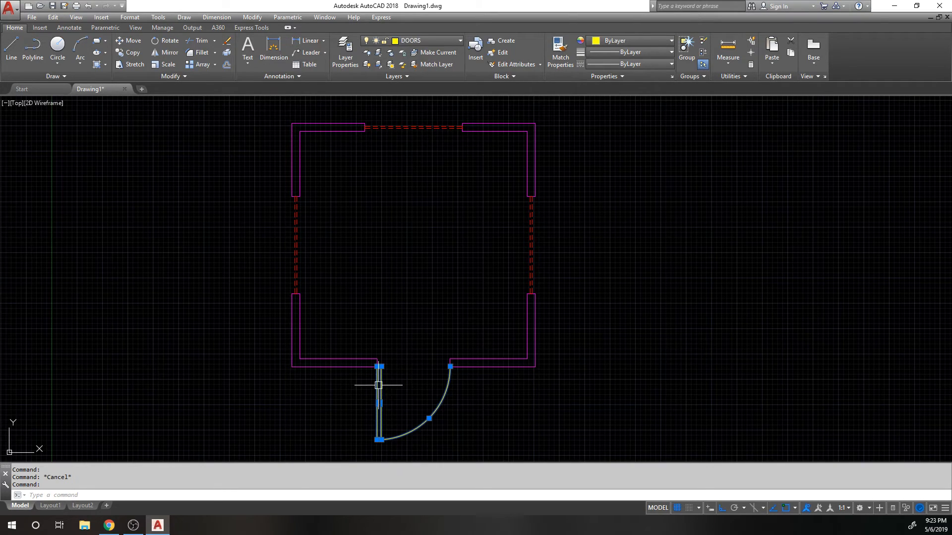
middle_click_drag(443, 381, 443, 276)
scroll(431, 299, "up", 3)
scroll(414, 294, "down", 3)
middle_click_drag(386, 279, 404, 339)
key("Escape")
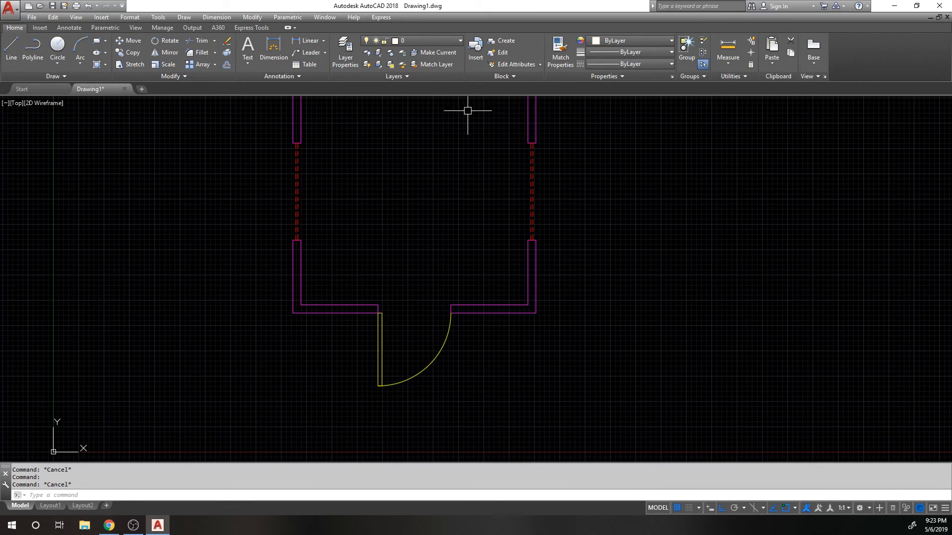
- Select the door again and examine its grips up close, including the leaf's lower corner
left_click(506, 75)
middle_click_drag(420, 186, 418, 300)
middle_click_drag(385, 431, 369, 233)
left_click(363, 264)
left_click(362, 264)
key("Escape")
left_click(362, 277)
scroll(363, 282, "up", 4)
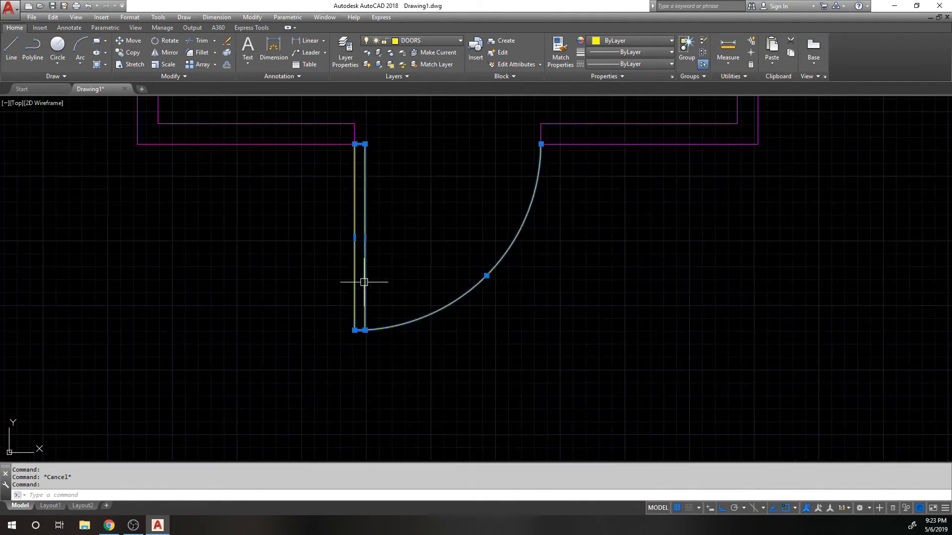
left_click(355, 330)
key("Escape")
key("Escape")
scroll(385, 308, "down", 2)
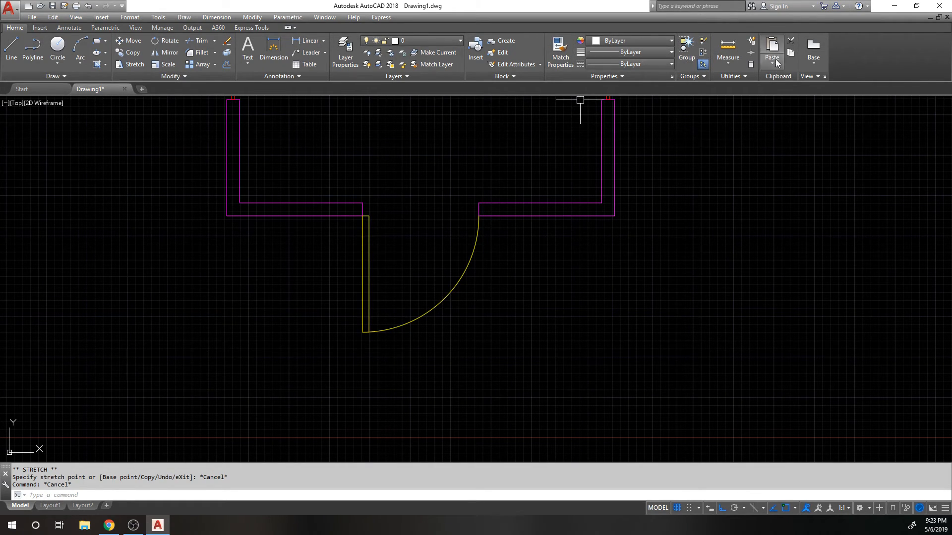
- Ungroup the door's leaf and swing arc
left_click(703, 40)
left_click(464, 262)
left_click(476, 244)
key("Escape")
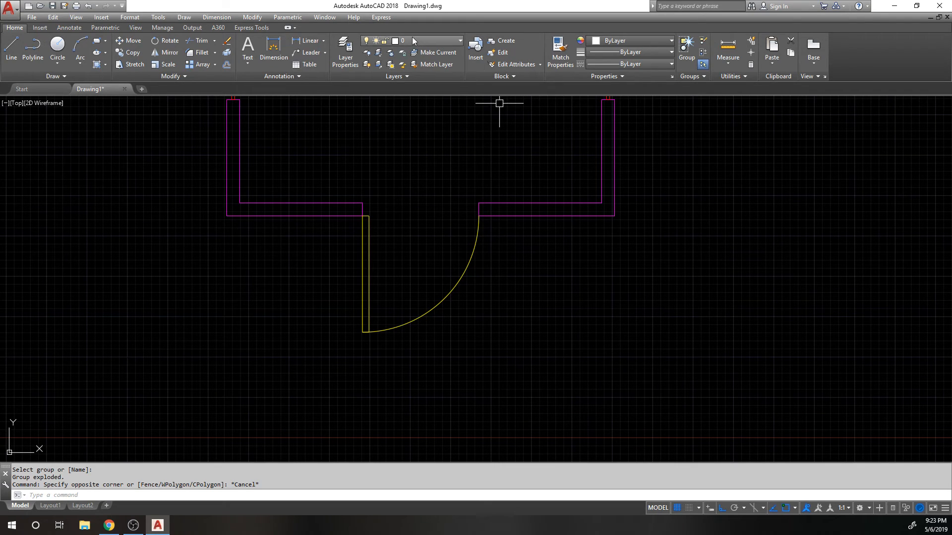
left_click(472, 51)
left_click(543, 200)
left_click(543, 199)
left_click(632, 183)
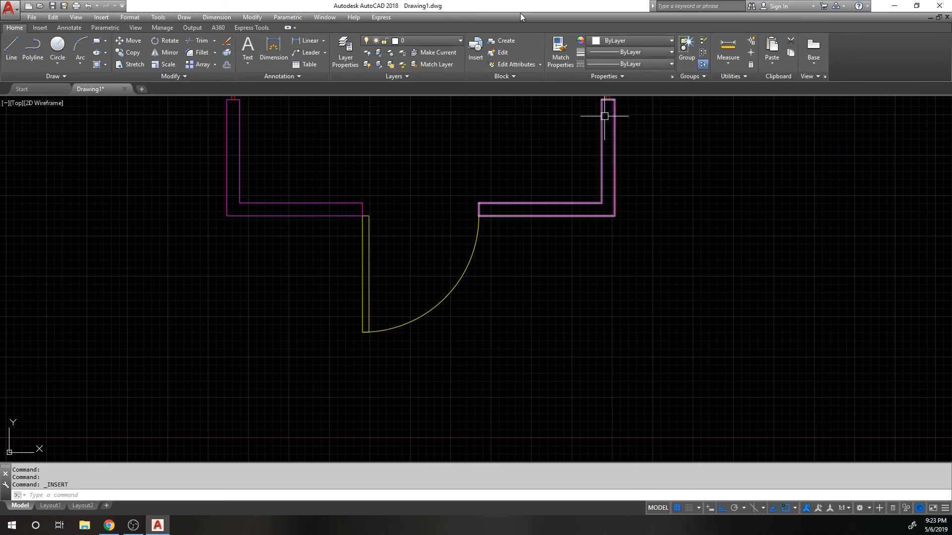
- Start a block definition named DOOR with its base point at the leaf's hinge corner on the lower-left wall
left_click(508, 40)
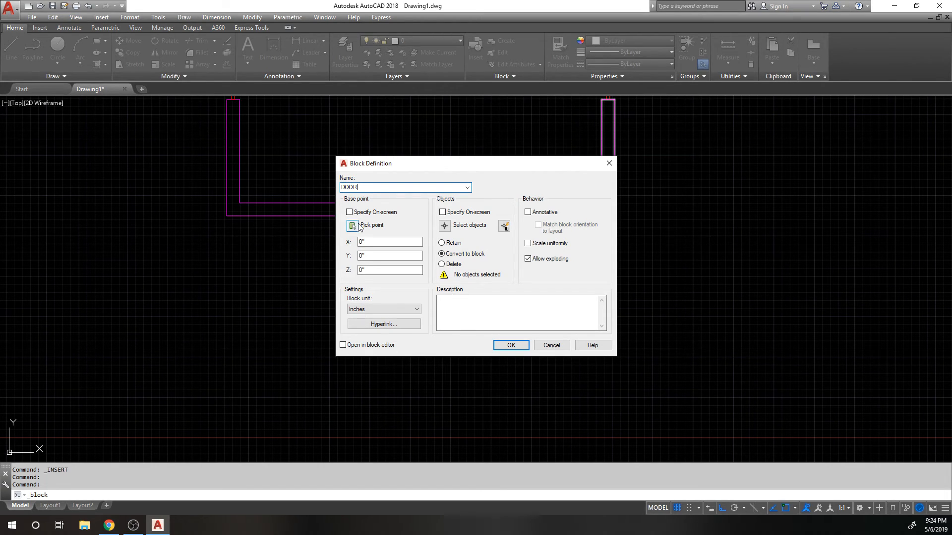
left_click(352, 226)
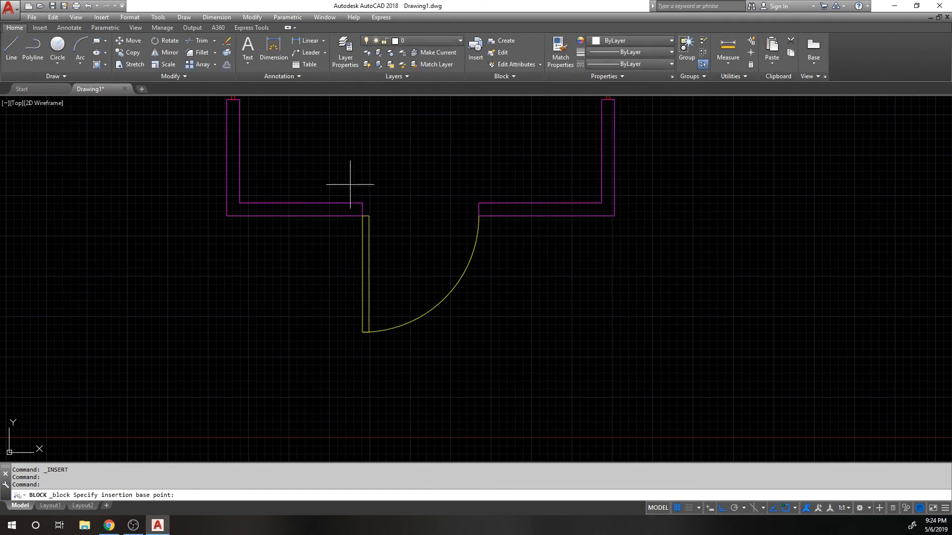
scroll(381, 204, "up", 5)
scroll(280, 250, "up", 2)
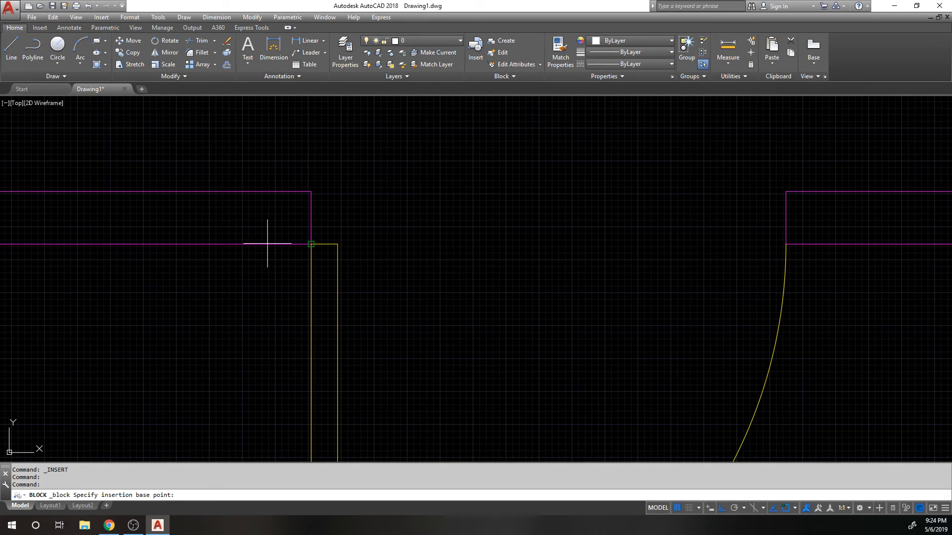
left_click(271, 243)
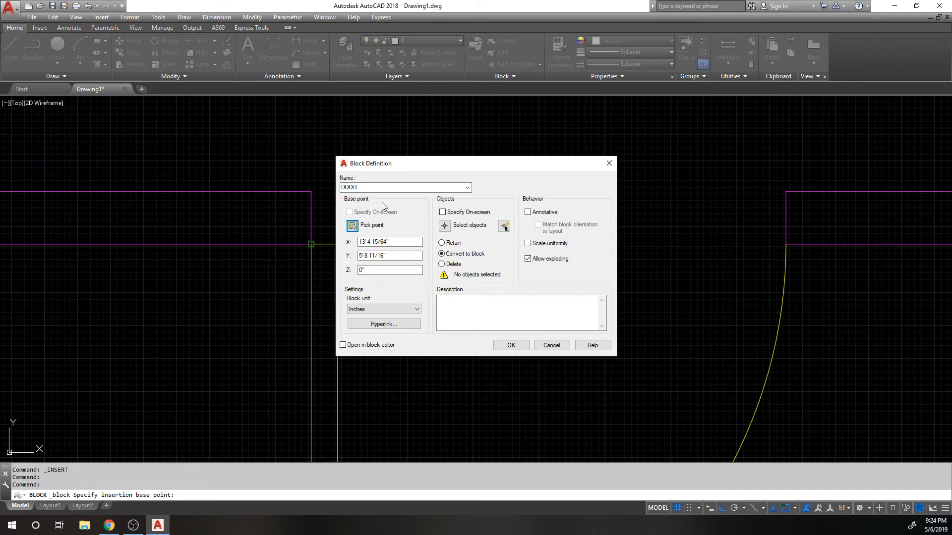
- Select the door's swing arc and leaf as the objects of the DOOR block
left_click(446, 226)
scroll(391, 186, "down", 5)
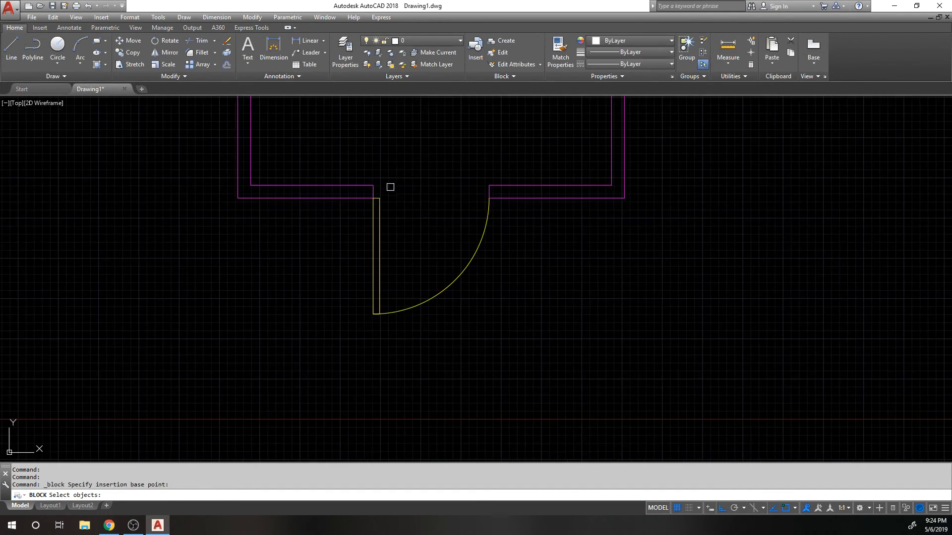
left_click(427, 302)
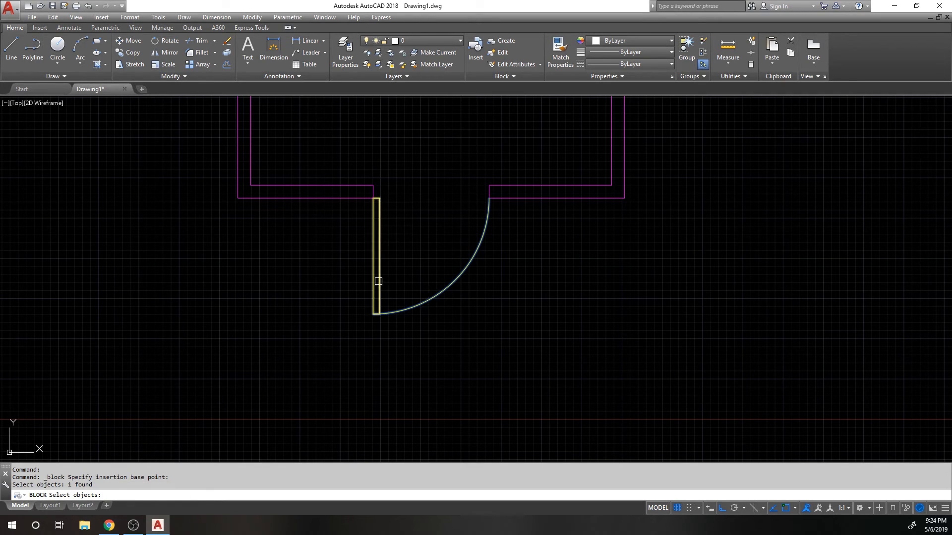
left_click(379, 281)
left_click(418, 325)
left_click(339, 267)
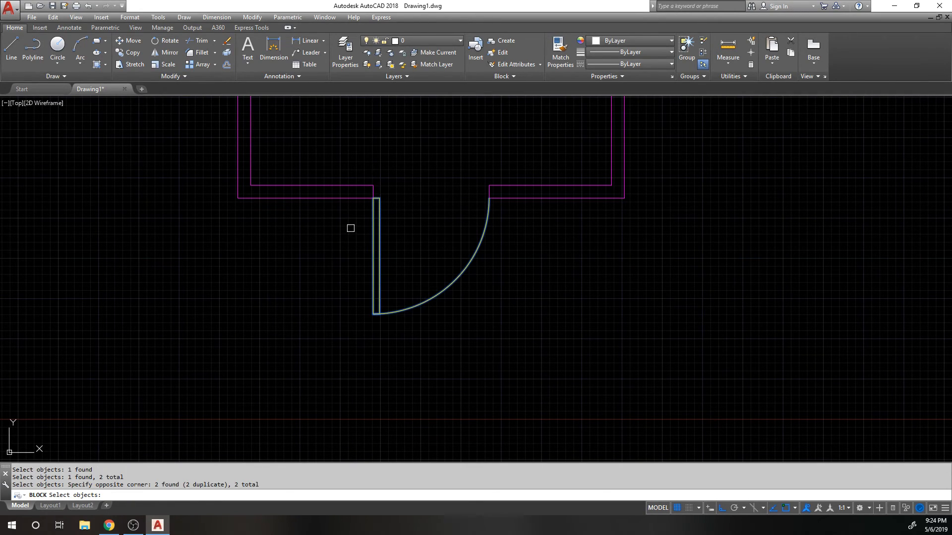
key("Return")
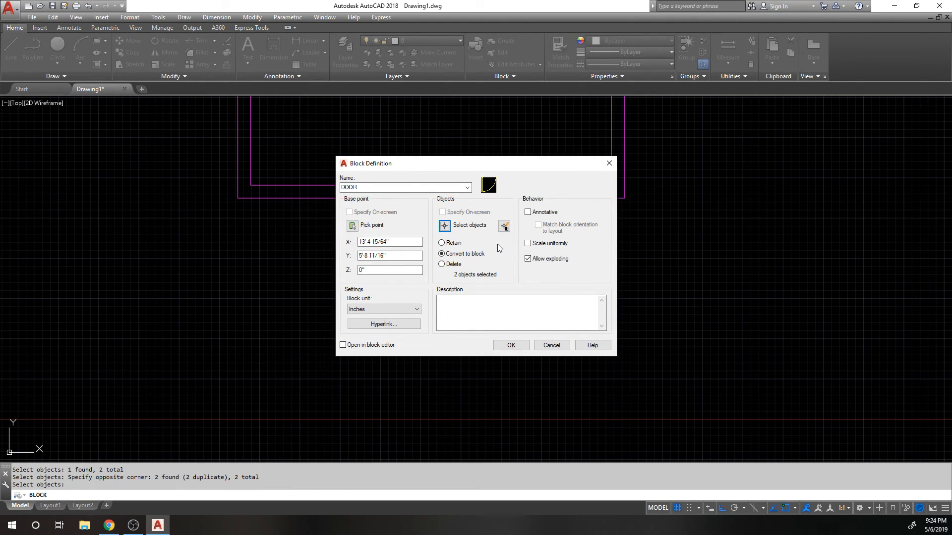
- Set the selected objects to Convert to block and create the DOOR block with inches as its unit
left_click(442, 242)
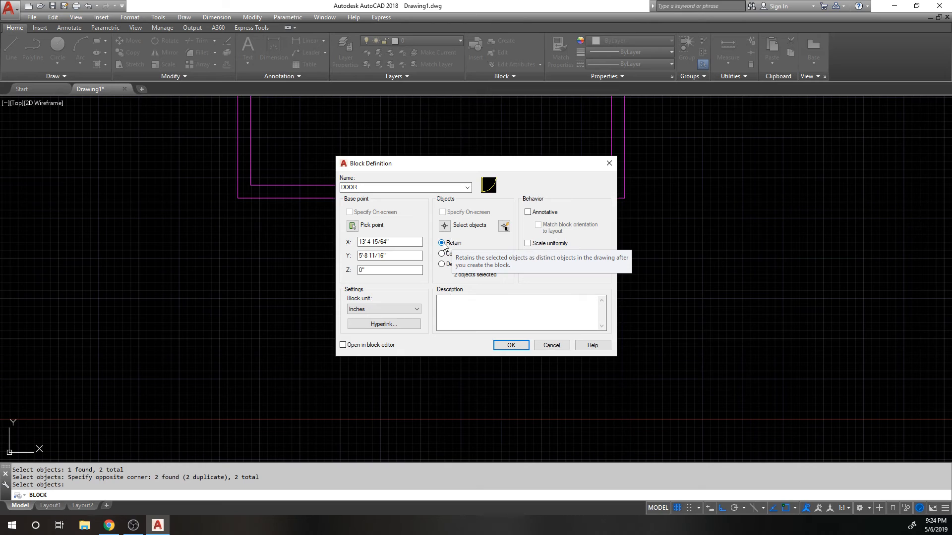
left_click_drag(529, 166, 655, 172)
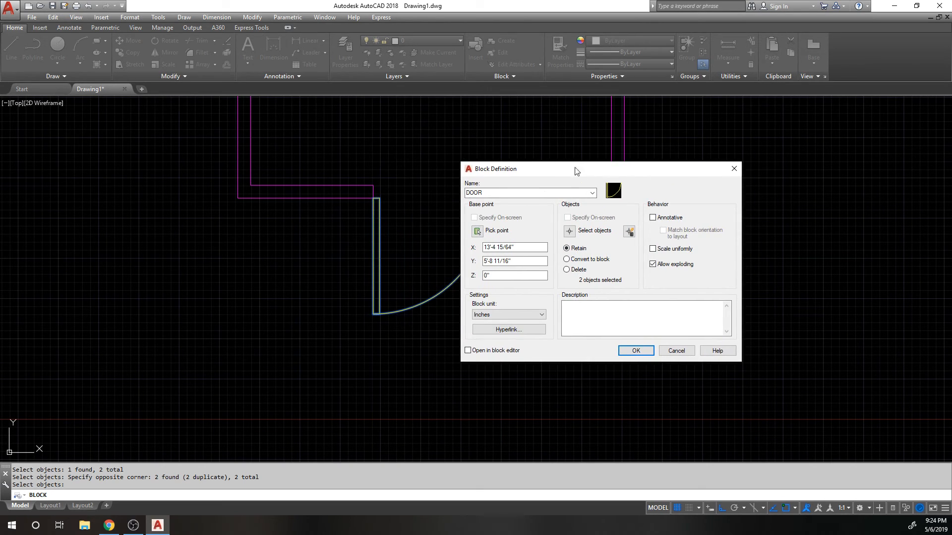
mouse_move(575, 169)
left_mouse_down()
mouse_move(443, 175)
mouse_move(537, 188)
left_mouse_up()
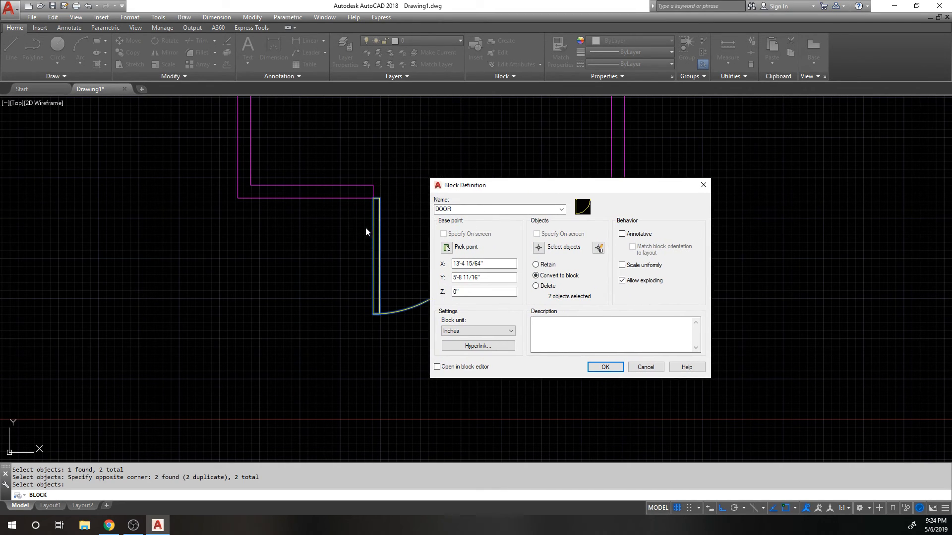
left_click(551, 278)
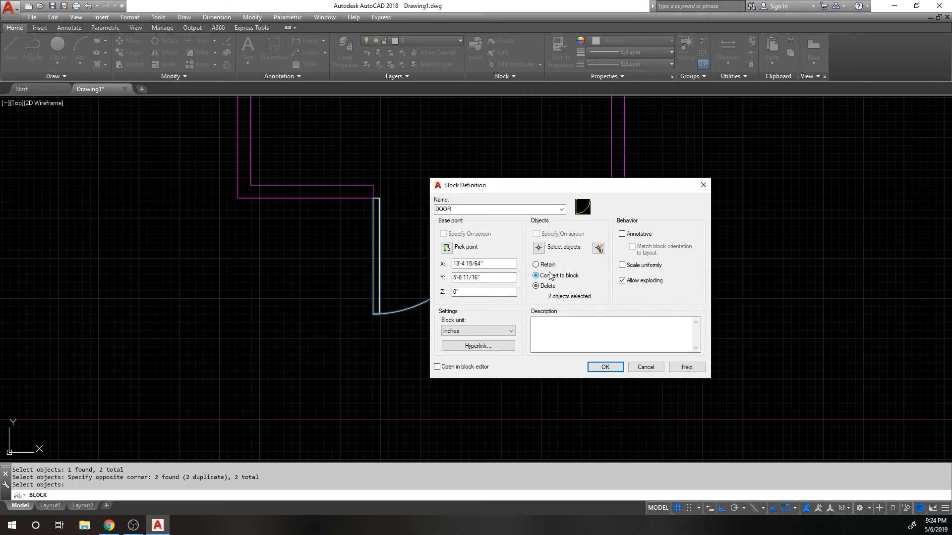
left_click(604, 367)
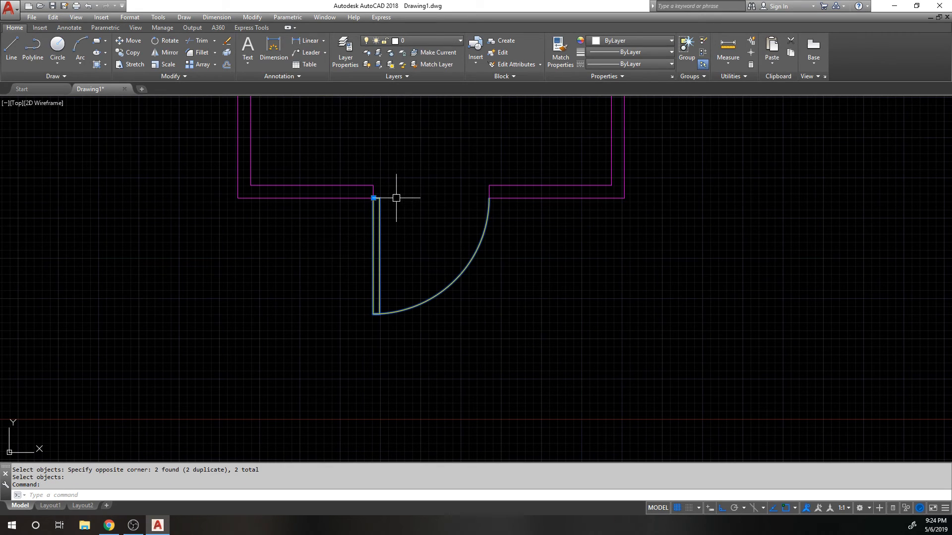
scroll(377, 200, "up", 4)
scroll(377, 200, "down", 2)
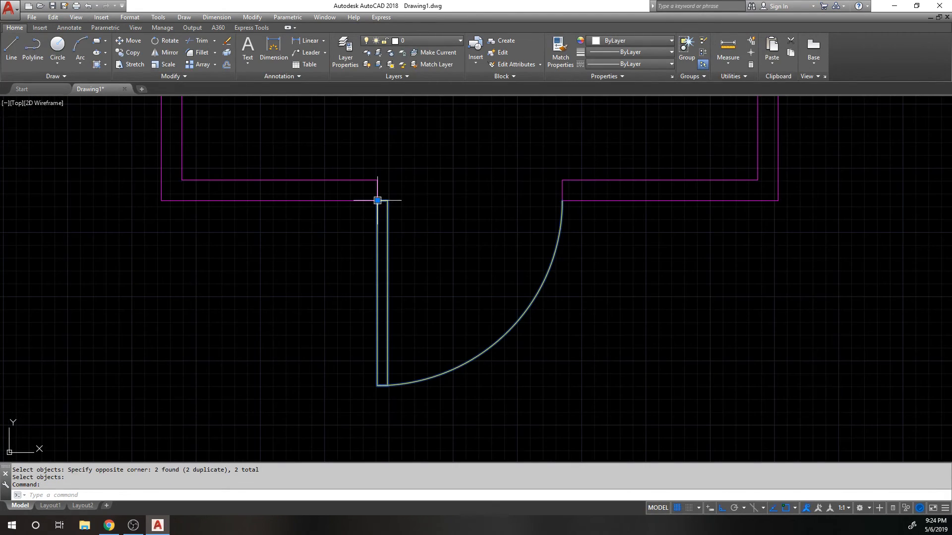
- Select the door in the lower wall to inspect it as a single block, leaving it in place
left_click(377, 200)
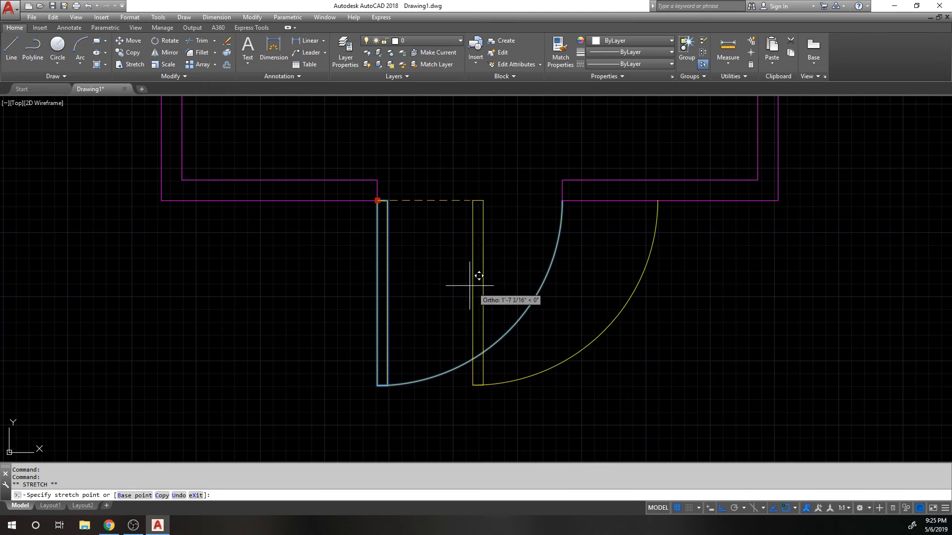
key("Escape")
key("Escape")
scroll(449, 188, "down", 1)
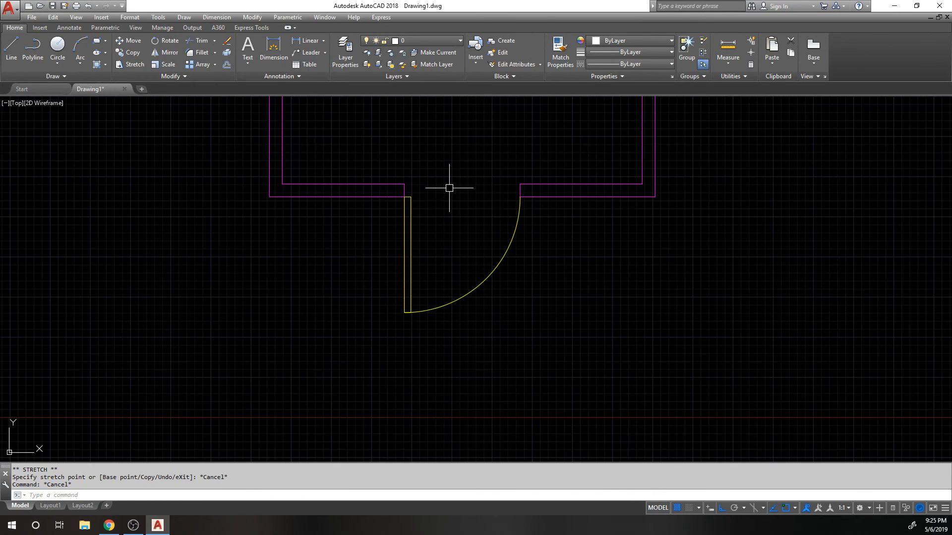
scroll(449, 188, "down", 1)
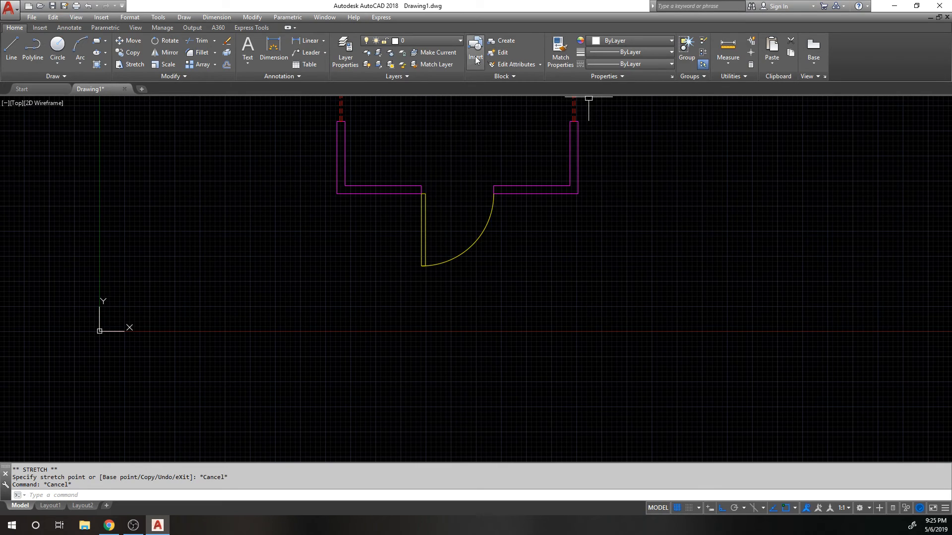
left_click(423, 215)
key("Escape")
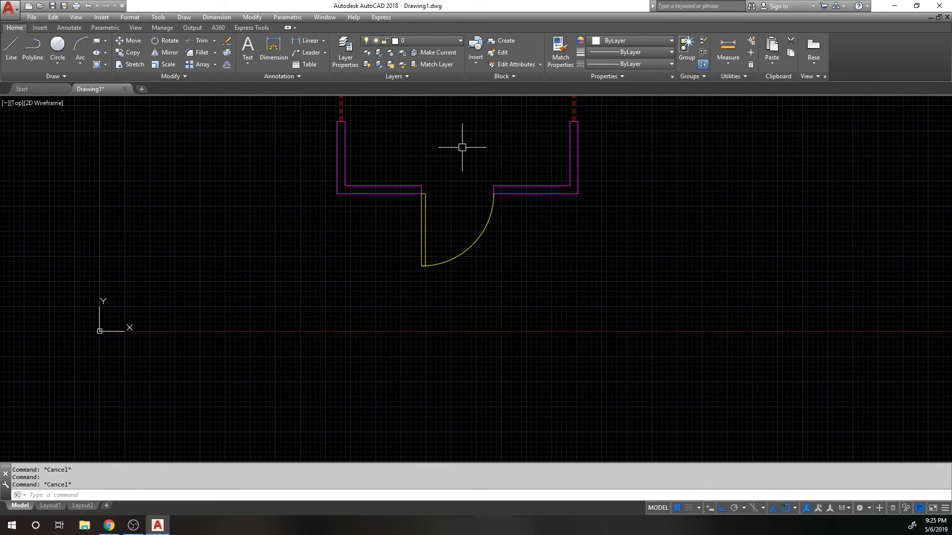
- Review the DOOR block's insertion point, scale and rotation options without inserting it
middle_click_drag(463, 144, 461, 177)
left_click(482, 53)
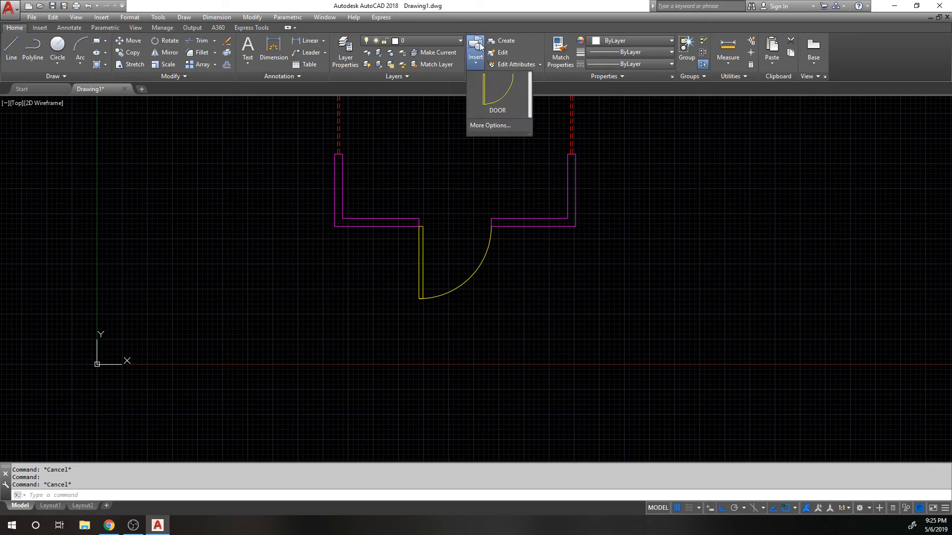
left_click(496, 127)
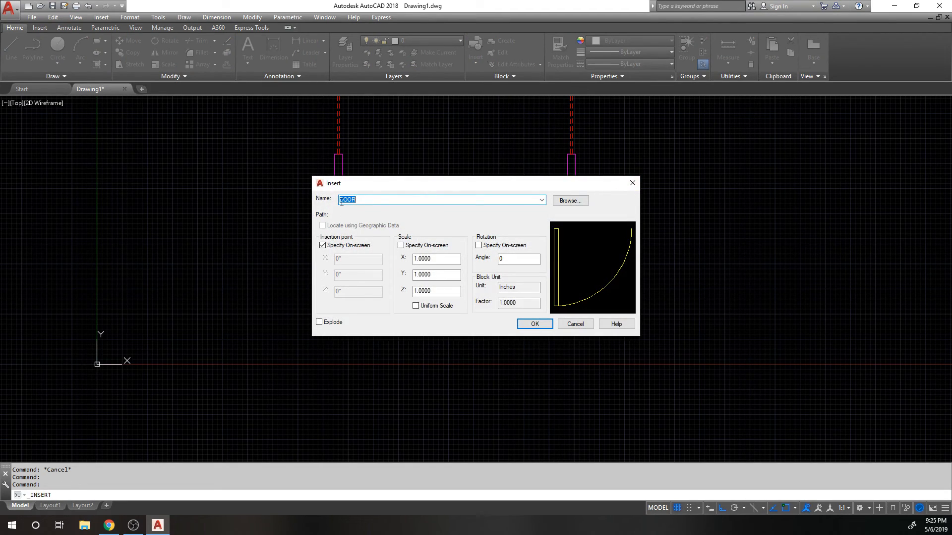
left_click(575, 323)
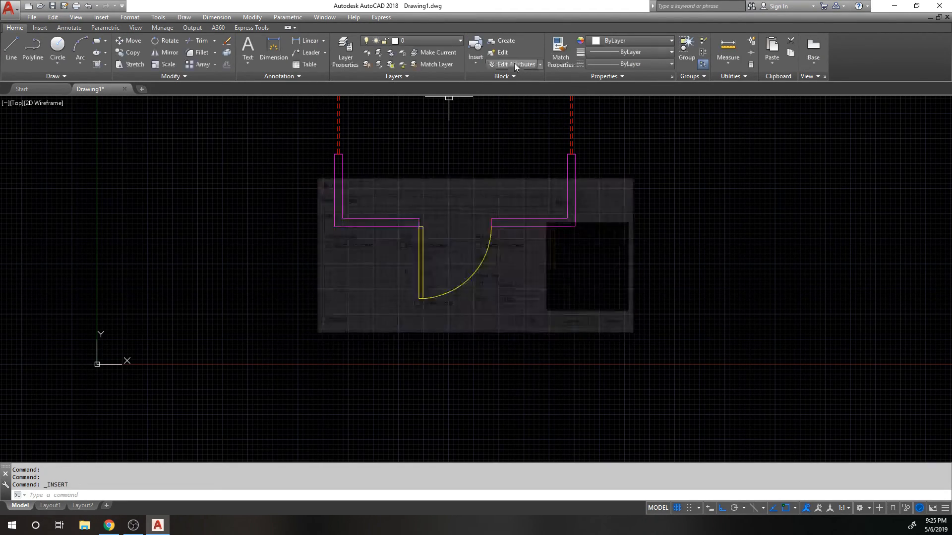
left_click(475, 58)
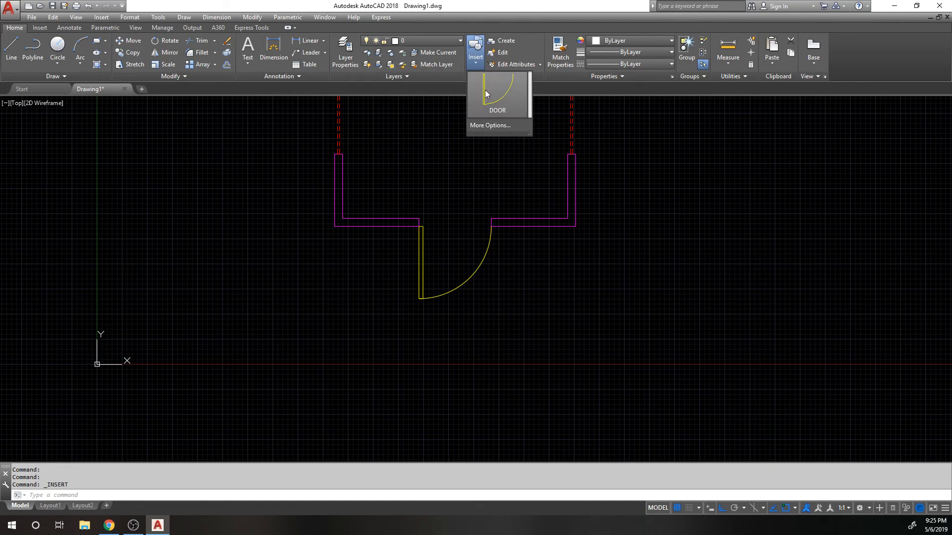
left_click(493, 92)
scroll(589, 244, "up", 5)
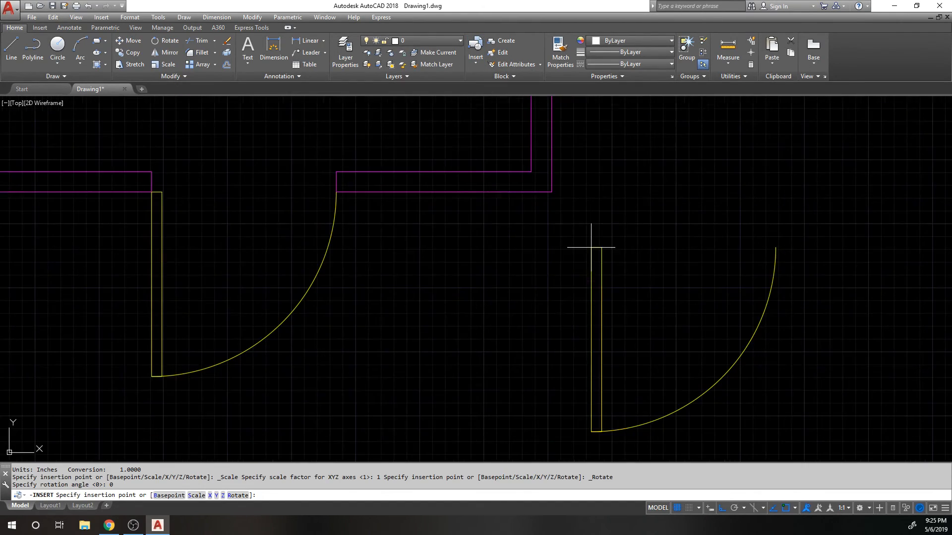
scroll(560, 246, "down", 6)
key("Escape")
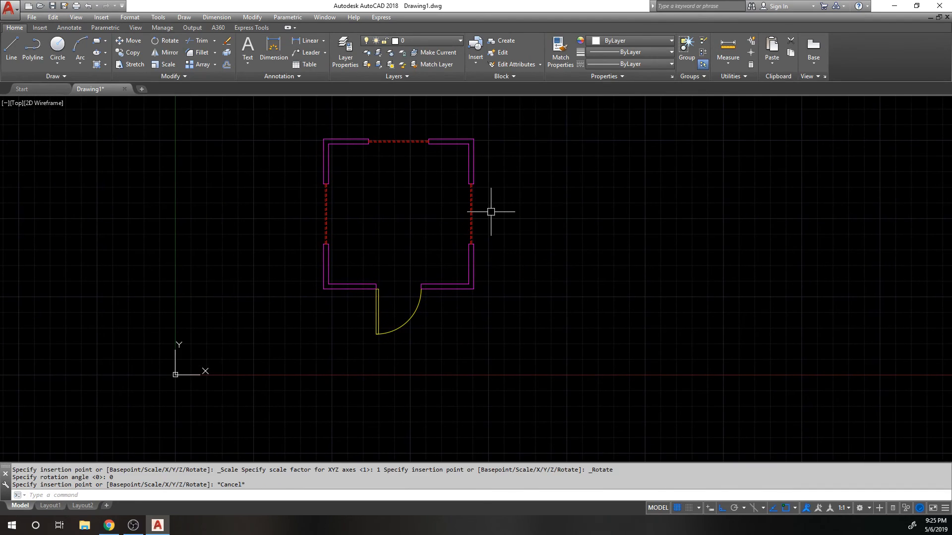
- Erase the window lines in the room's right wall
scroll(496, 213, "up", 8)
left_click(496, 212)
left_click(349, 219)
scroll(411, 251, "down", 2)
type("E")
key("space")
- Stretch the lower wall end of the right wall's opening 6" upward
type("S")
key("space")
left_click(450, 335)
left_click(349, 263)
key("space")
left_click(341, 279)
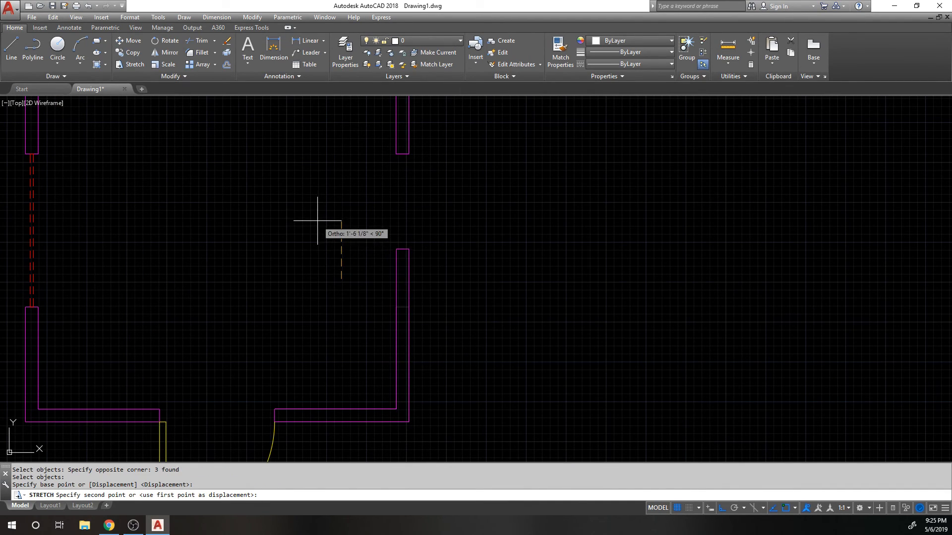
key("space")
- Stretch the upper wall end of the right wall's opening 6" downward
key("space")
left_click(431, 187)
left_click(327, 104)
key("space")
left_click(319, 151)
type("6")
key("space")
- Insert the DOOR block unrotated at the outer corner of the right opening's lower wall end
left_click(476, 55)
left_click(493, 85)
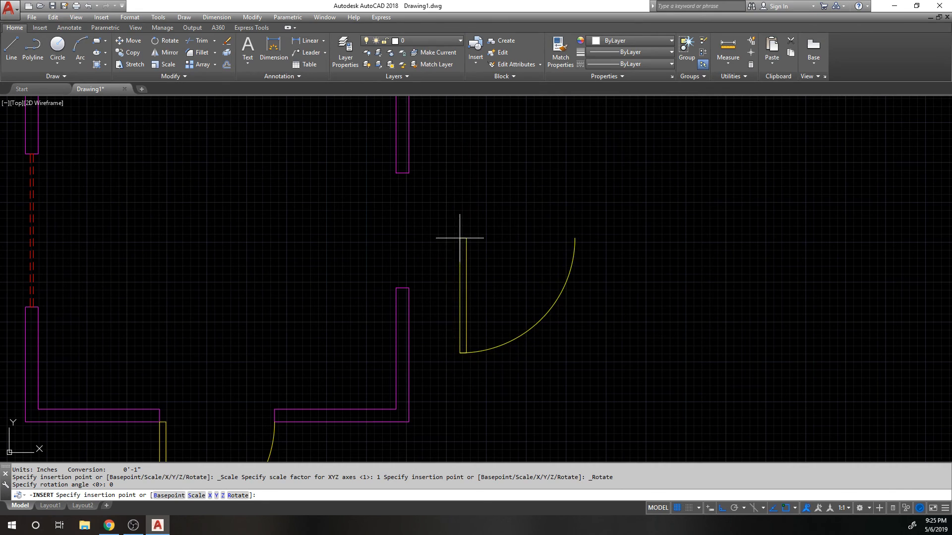
left_click(407, 304)
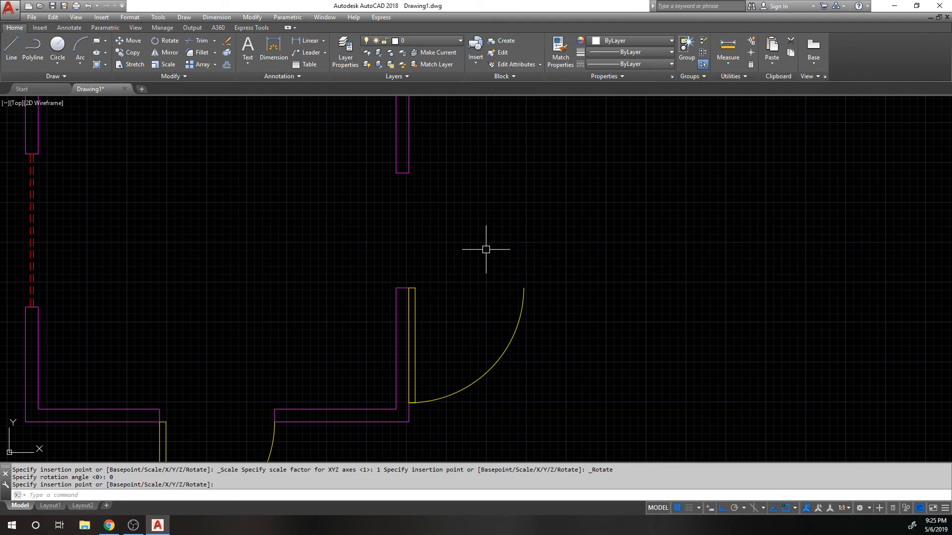
- Rotate the inserted door 90 degrees about its hinge corner, and undo both the rotation and the insertion
type("R")
key("Return")
left_click(413, 328)
key("Return")
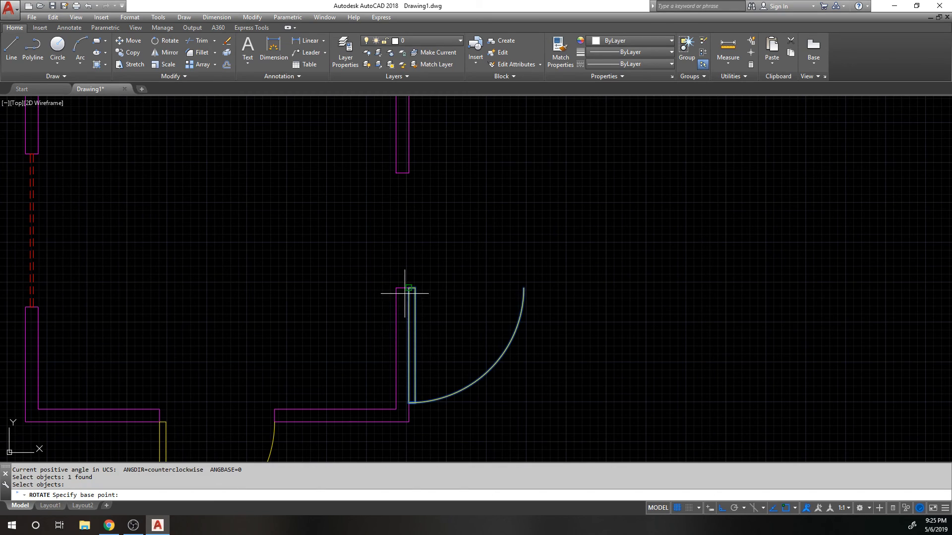
left_click(408, 288)
left_click(339, 138)
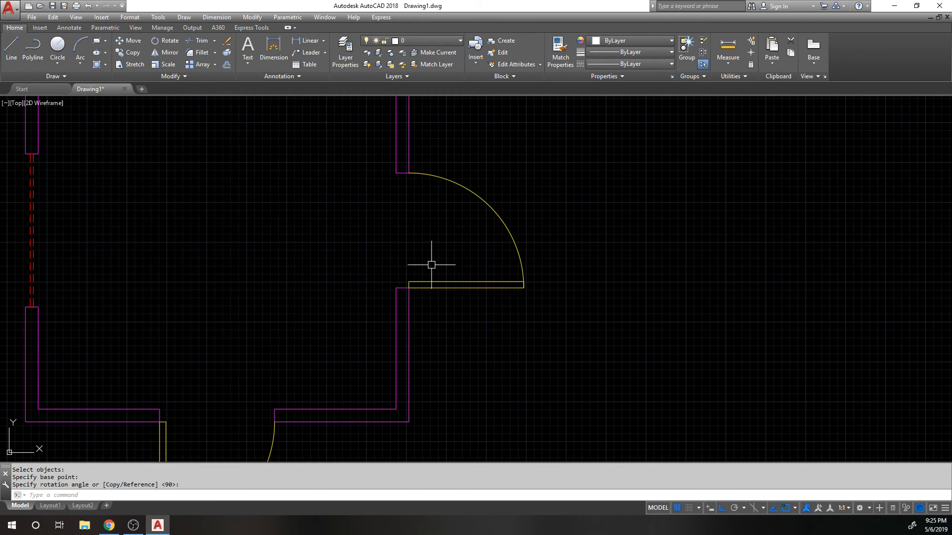
key("ctrl+z")
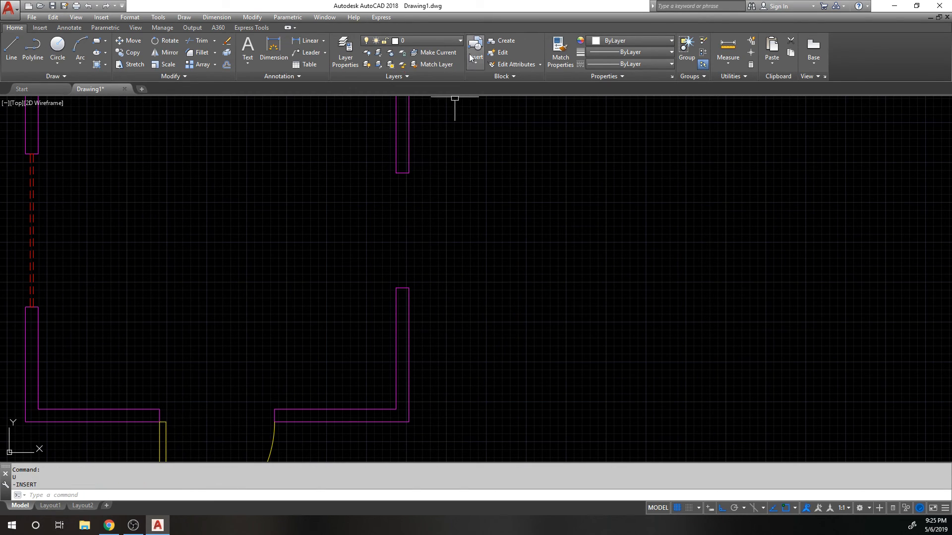
- Insert the DOOR block with a 90-degree rotation at the outer corner of the right opening's lower wall end
left_click(473, 53)
left_click(497, 94)
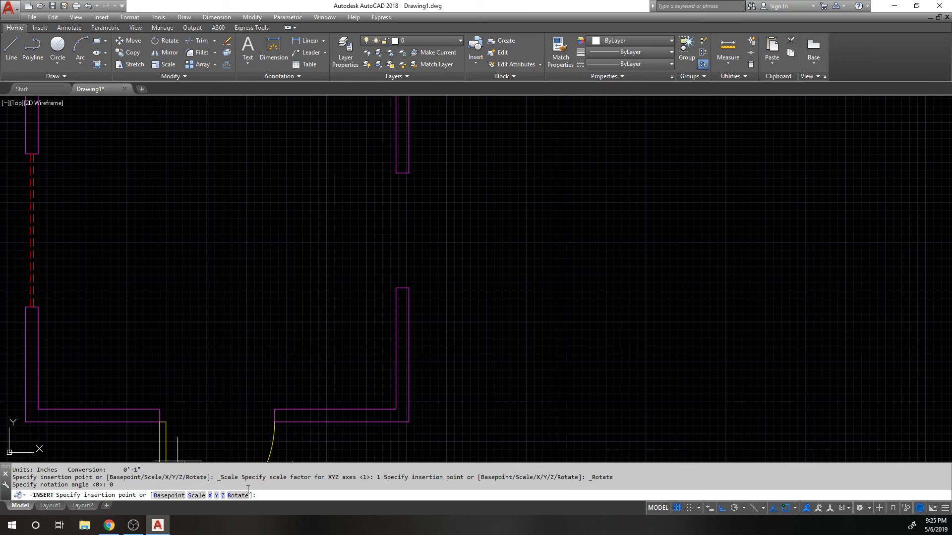
type("R")
key("Return")
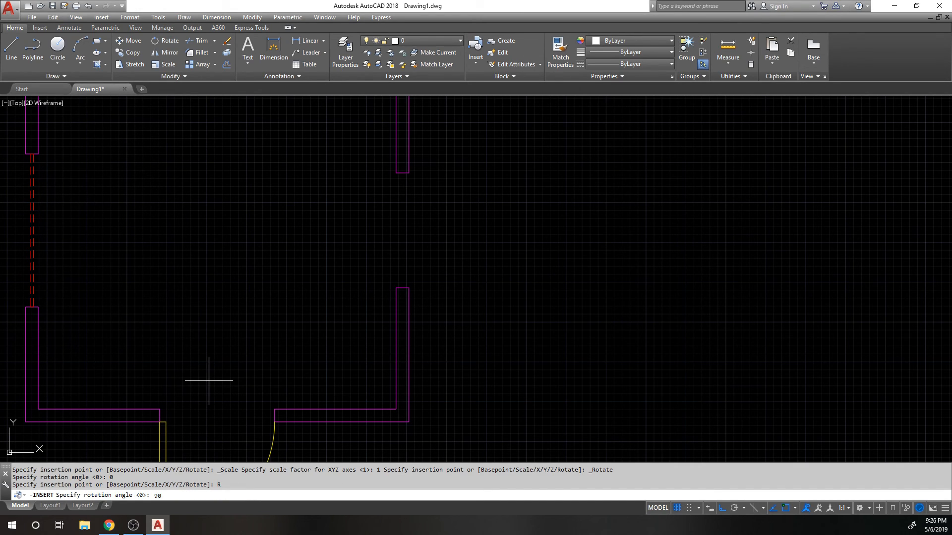
key("Return")
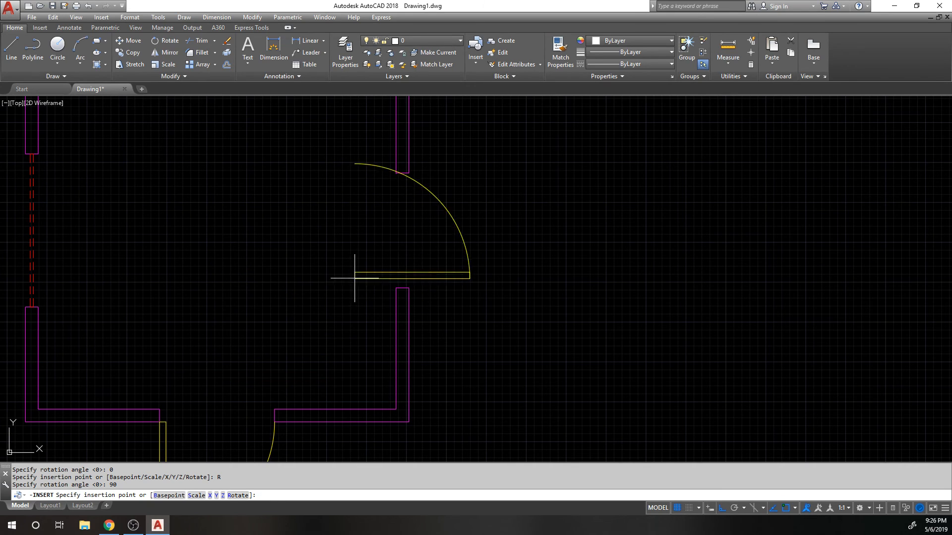
left_click(408, 287)
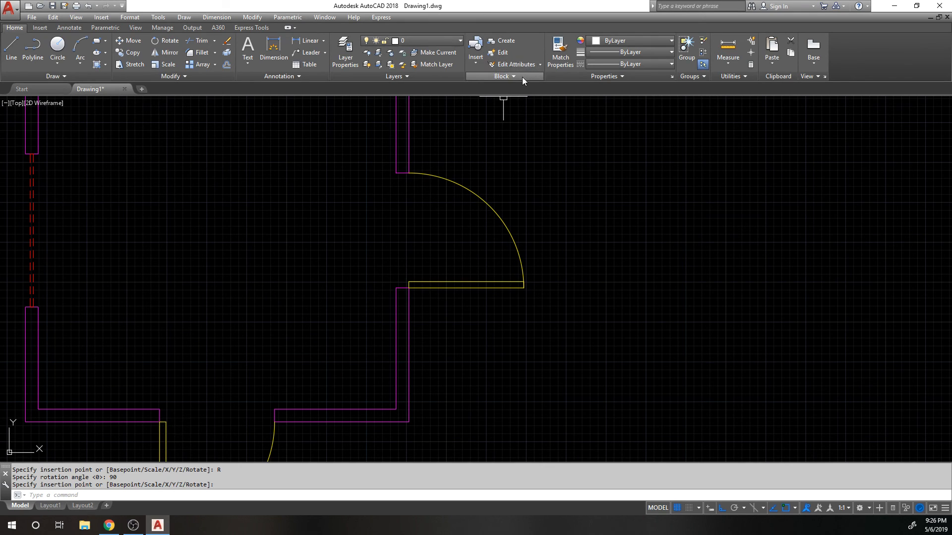
- Examine the right wall's door by selecting it as one block, checking its base point at the hinge corner
scroll(513, 210, "down", 3)
left_click(513, 242)
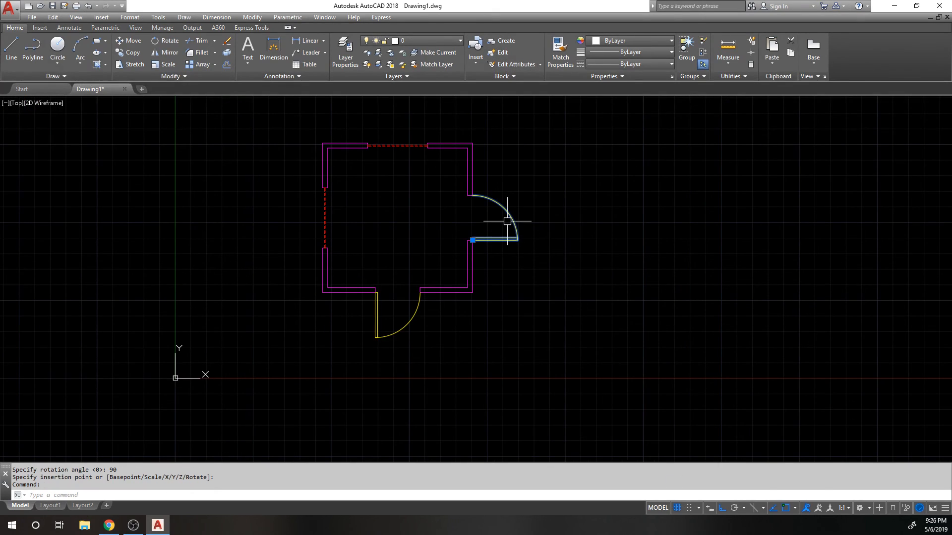
key("Escape")
scroll(501, 231, "up", 5)
left_click(503, 257)
scroll(490, 258, "down", 3)
left_click(488, 259)
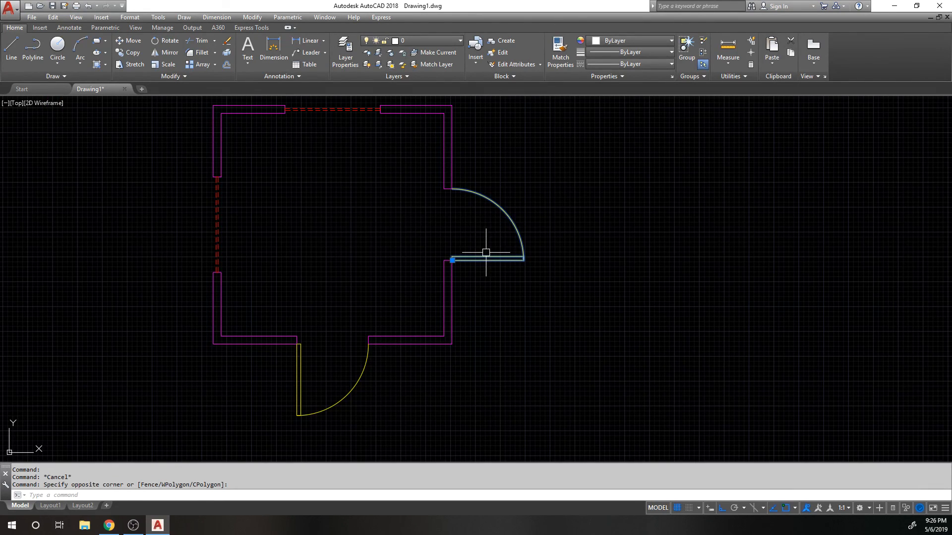
key("Escape")
scroll(498, 264, "down", 2)
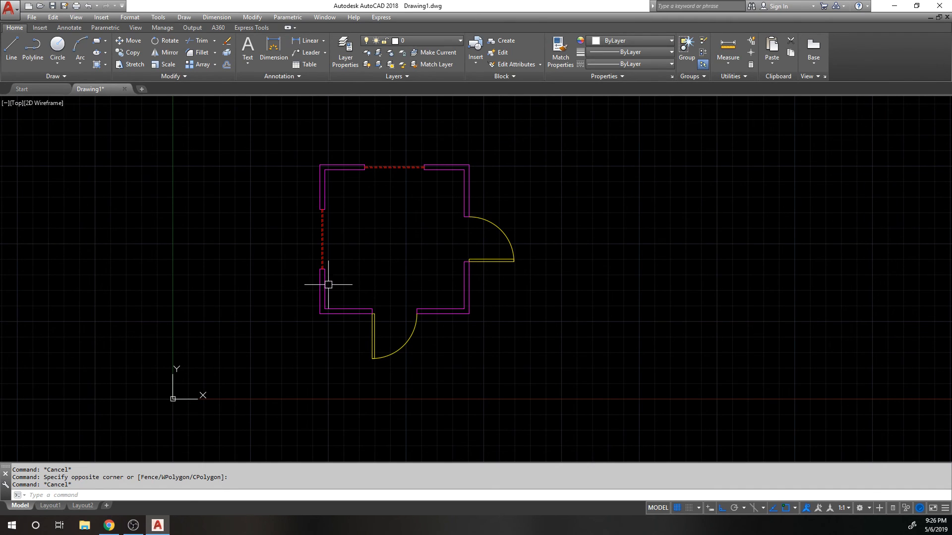
left_click(469, 261)
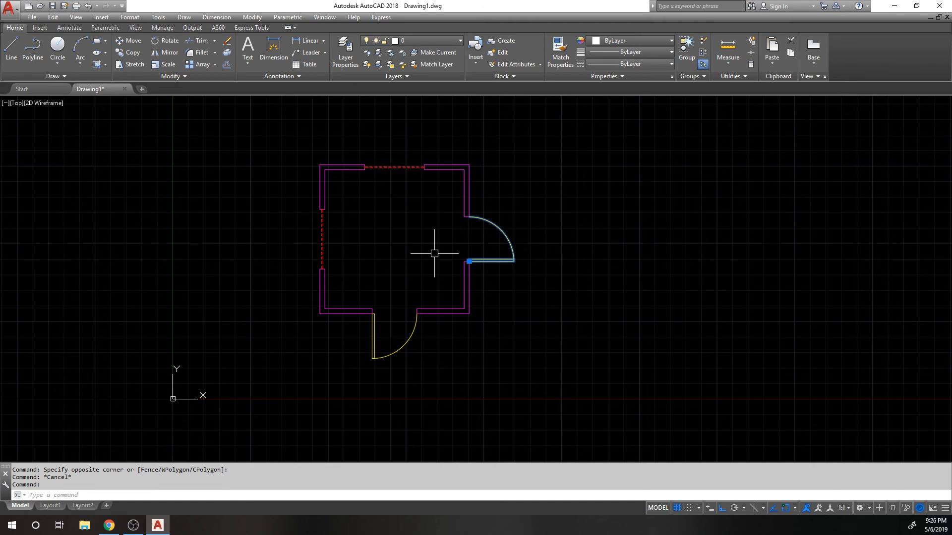
key("Escape")
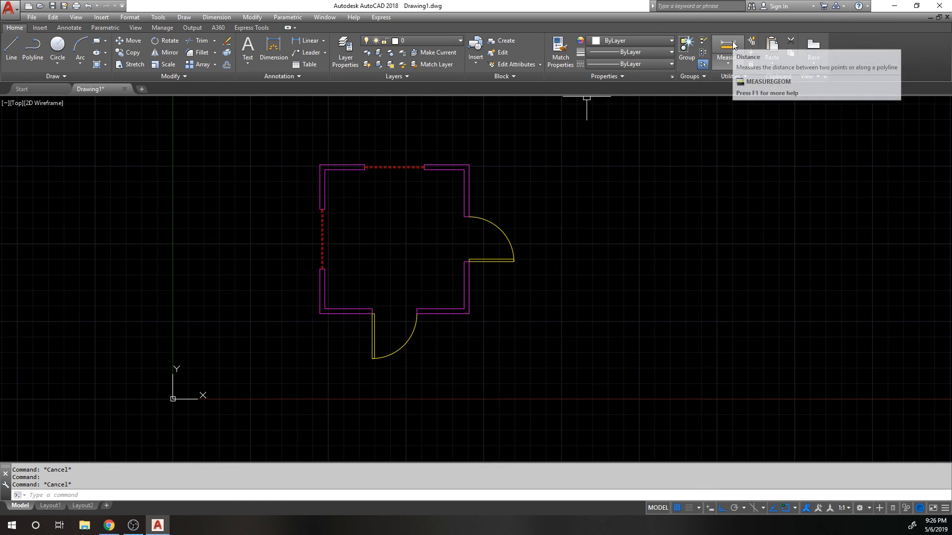
- Measure the outer edge of the upper wall from the room's upper-left corner to the window opening
left_click(732, 67)
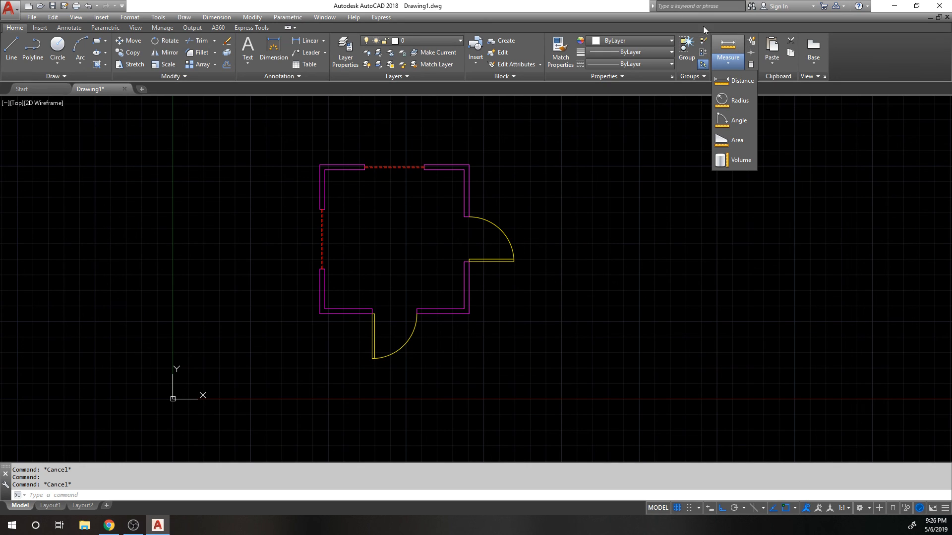
left_click(572, 1)
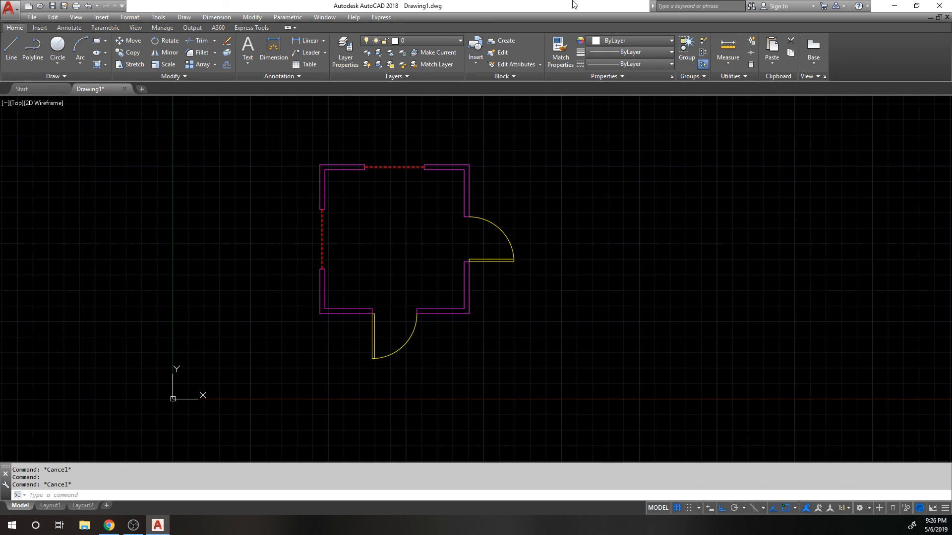
left_click(732, 46)
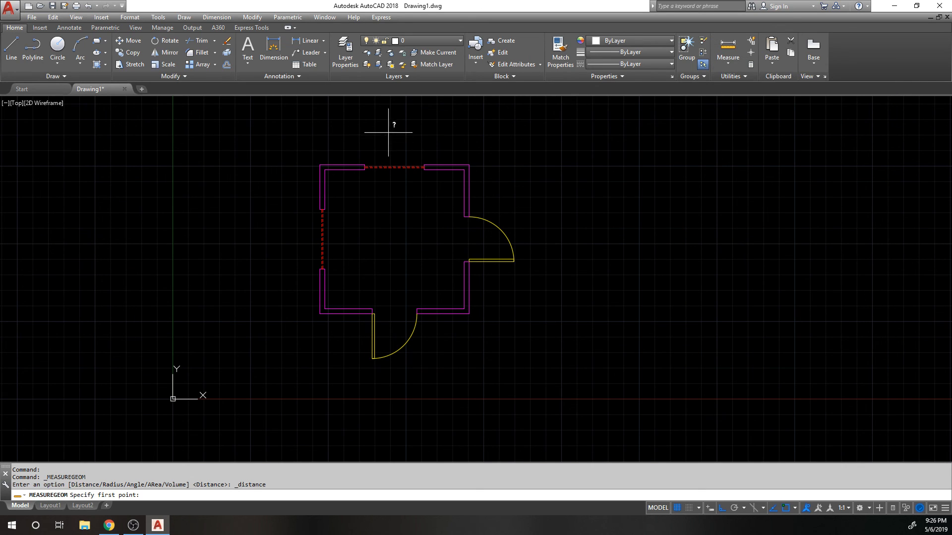
scroll(320, 163, "up", 4)
left_click(328, 190)
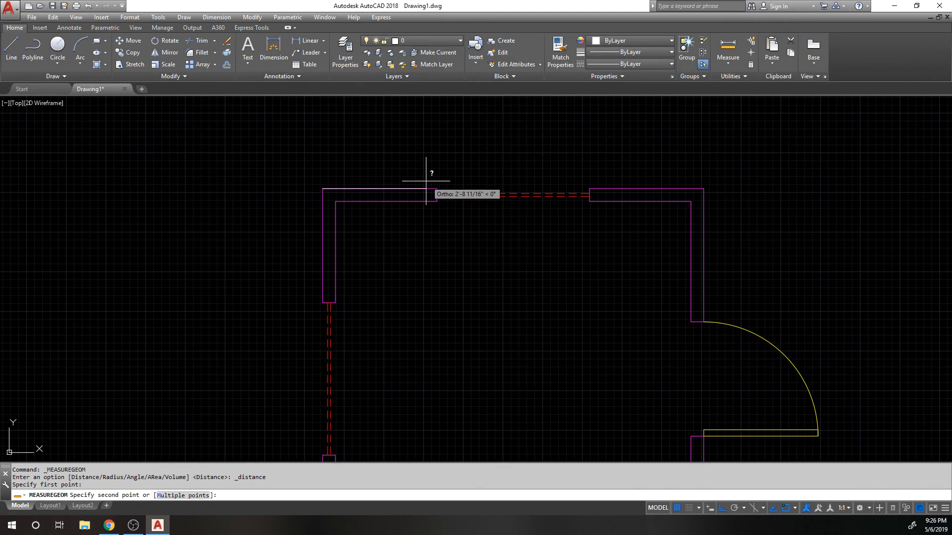
left_click(435, 188)
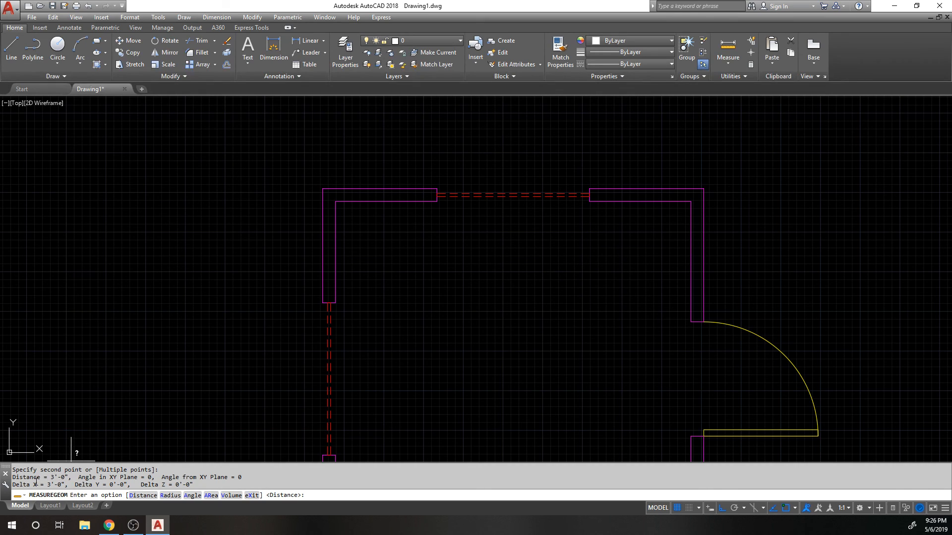
- Measure the diagonal distance between the inner corners of the left and upper wall ends beside the windows
key("Return")
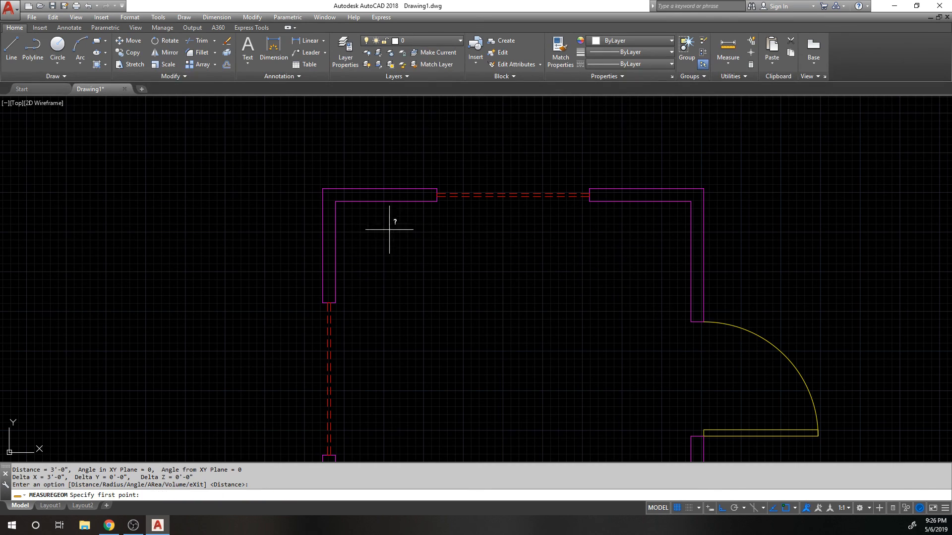
left_click(339, 293)
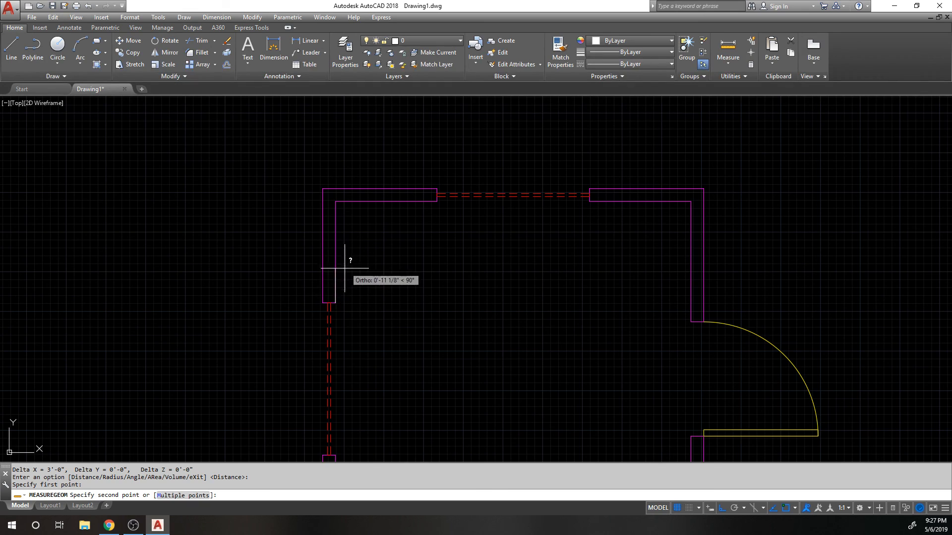
left_click(427, 204)
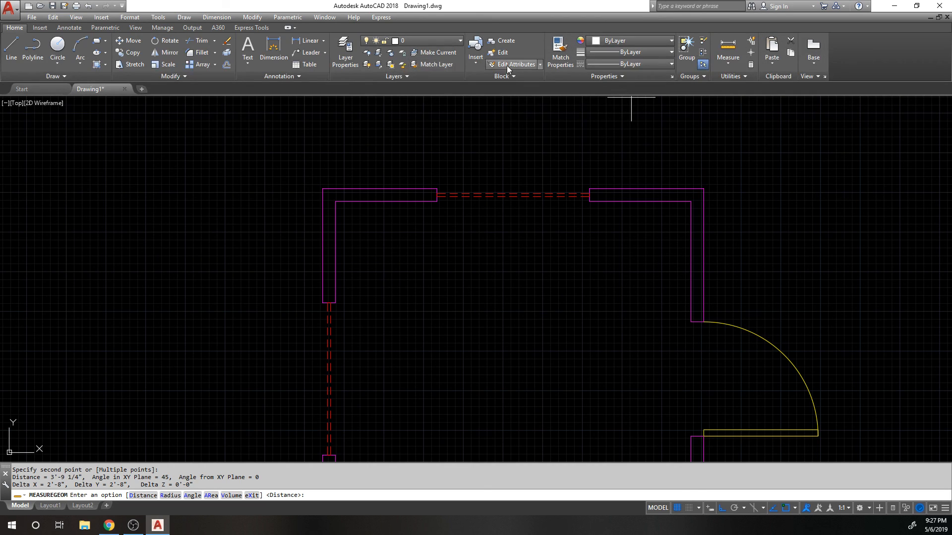
scroll(394, 238, "down", 3)
scroll(378, 204, "up", 1)
scroll(382, 205, "down", 1)
scroll(393, 196, "up", 2)
scroll(393, 196, "down", 2)
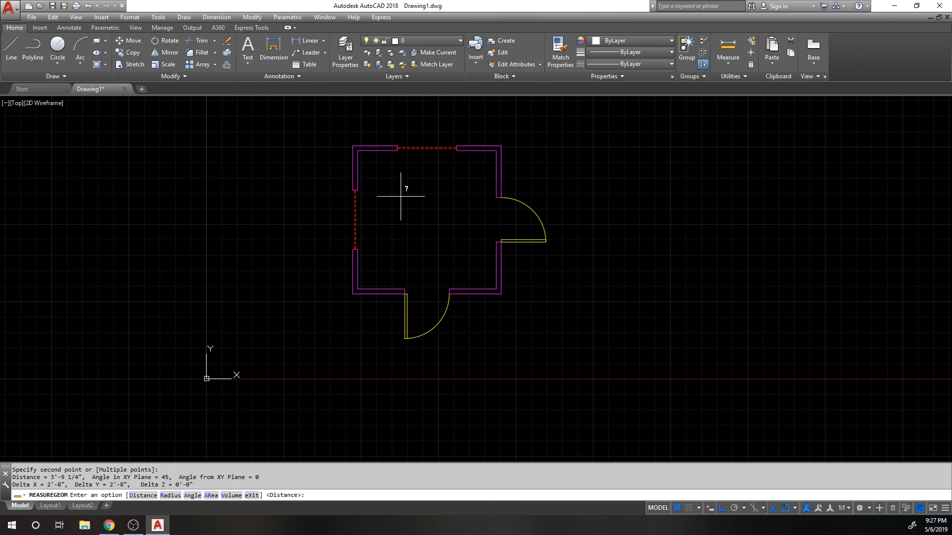